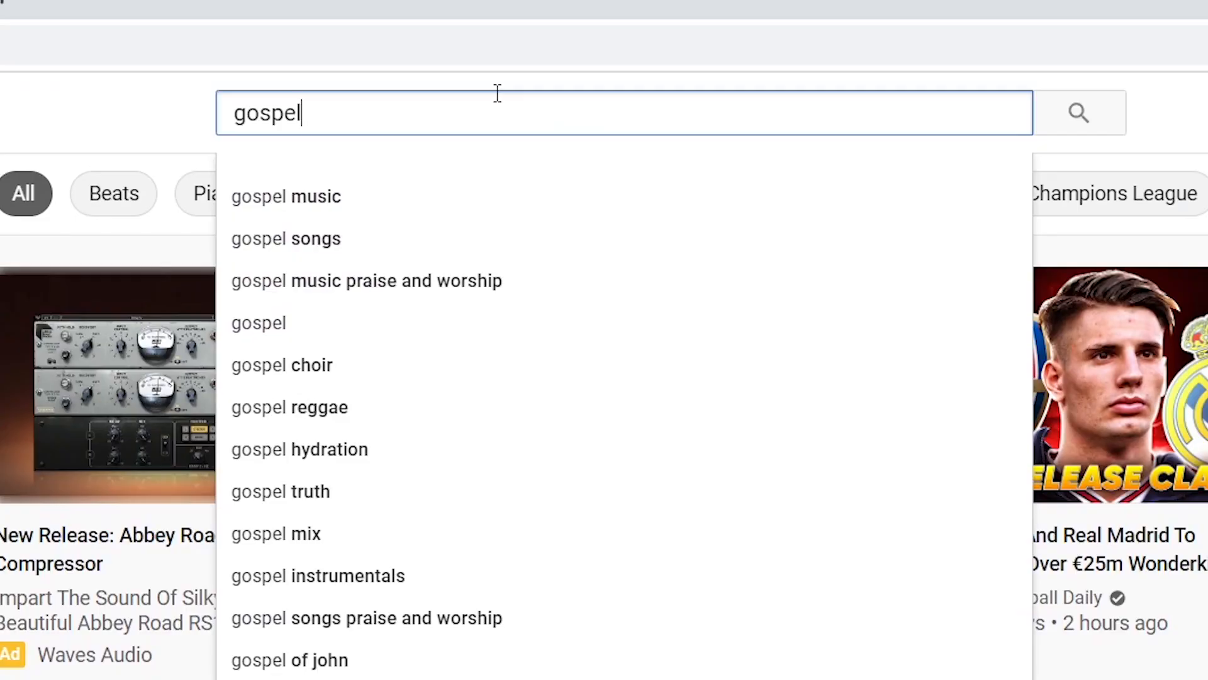
- Search YouTube for "gospel samples" and play the "GOSPEL LOOPS & SAMPLES" playlist
text(sample)
text(s)
key(Return)
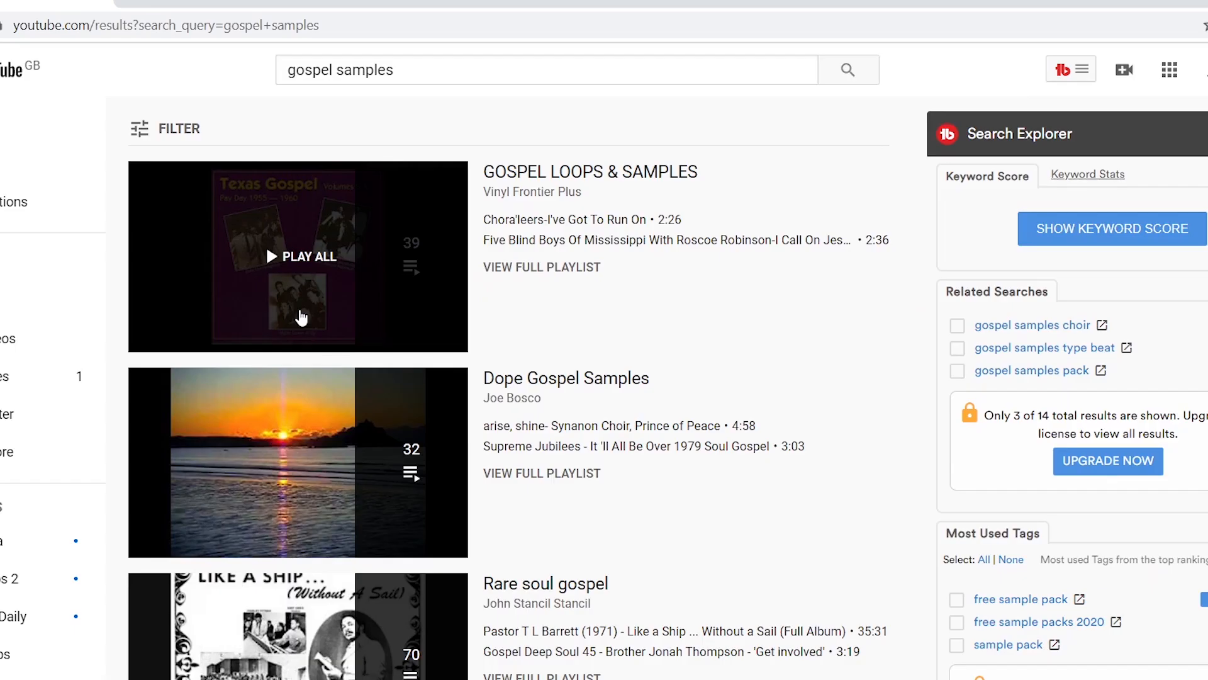
click(302, 318)
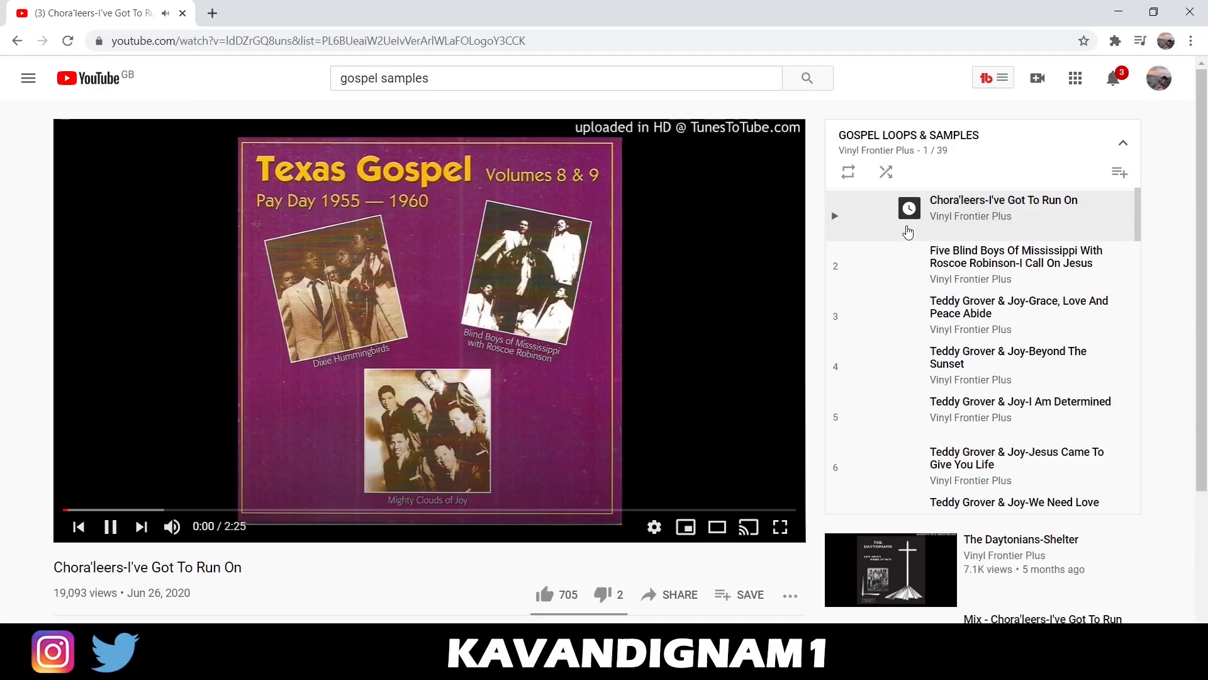
- Preview tracks from the gospel playlist by jumping ahead to different points in the songs
click(176, 510)
click(248, 510)
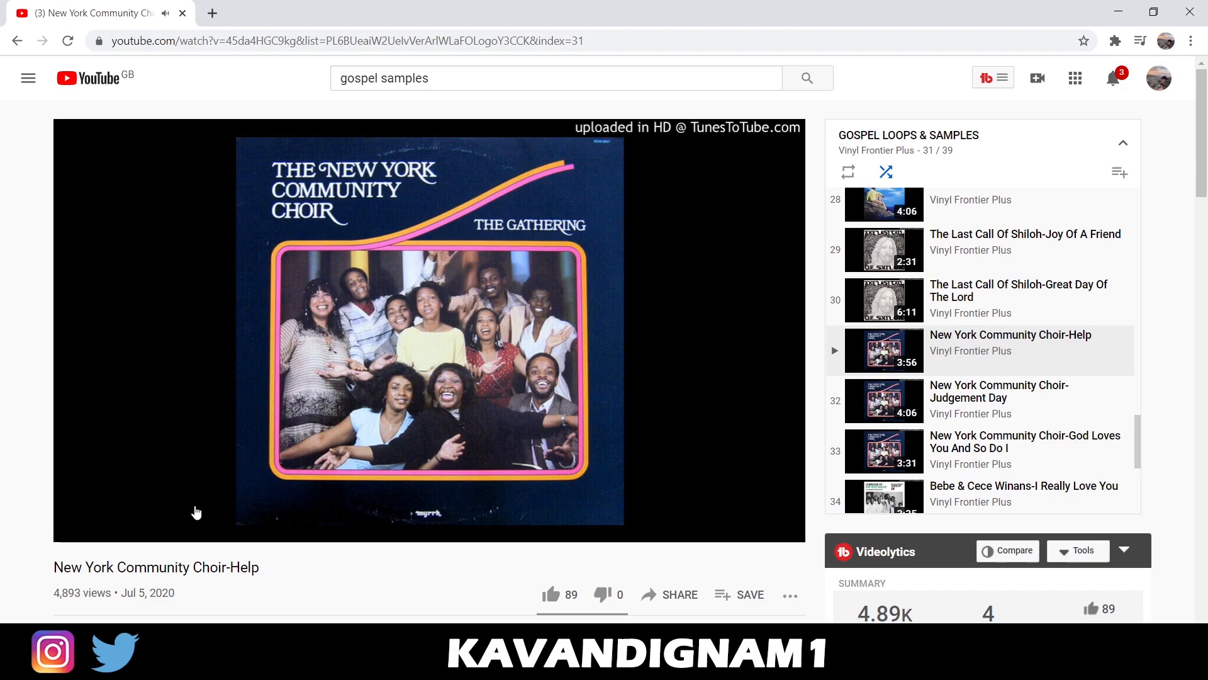
click(151, 511)
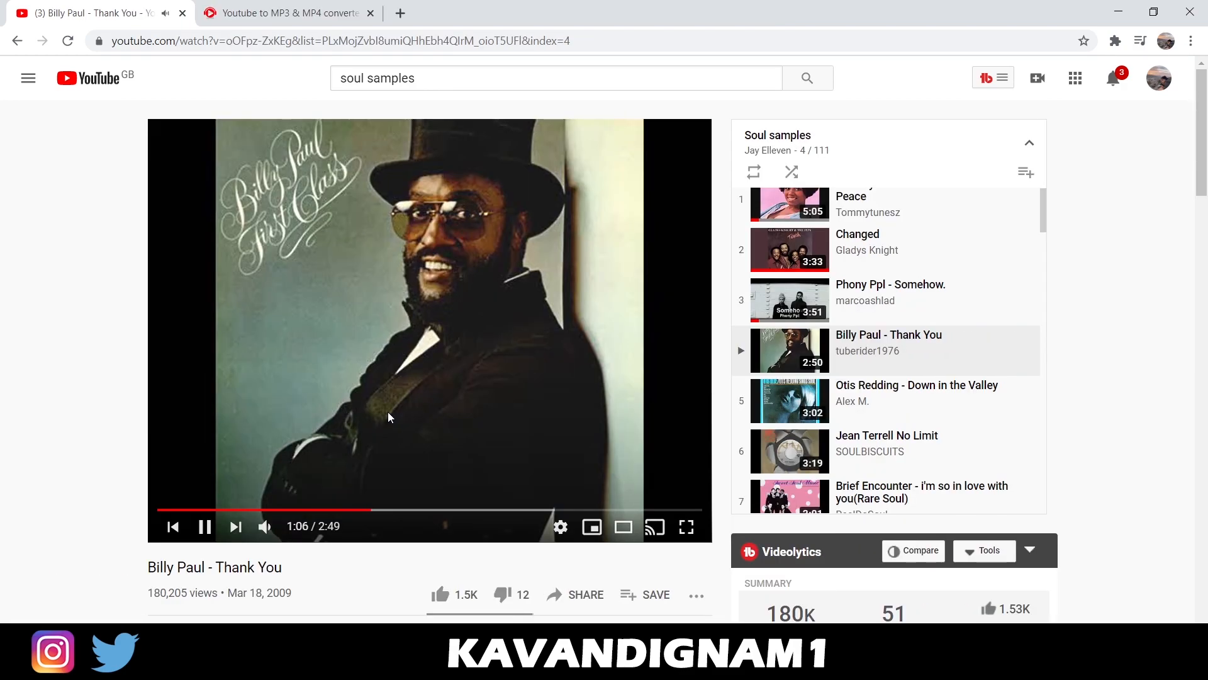
click(389, 417)
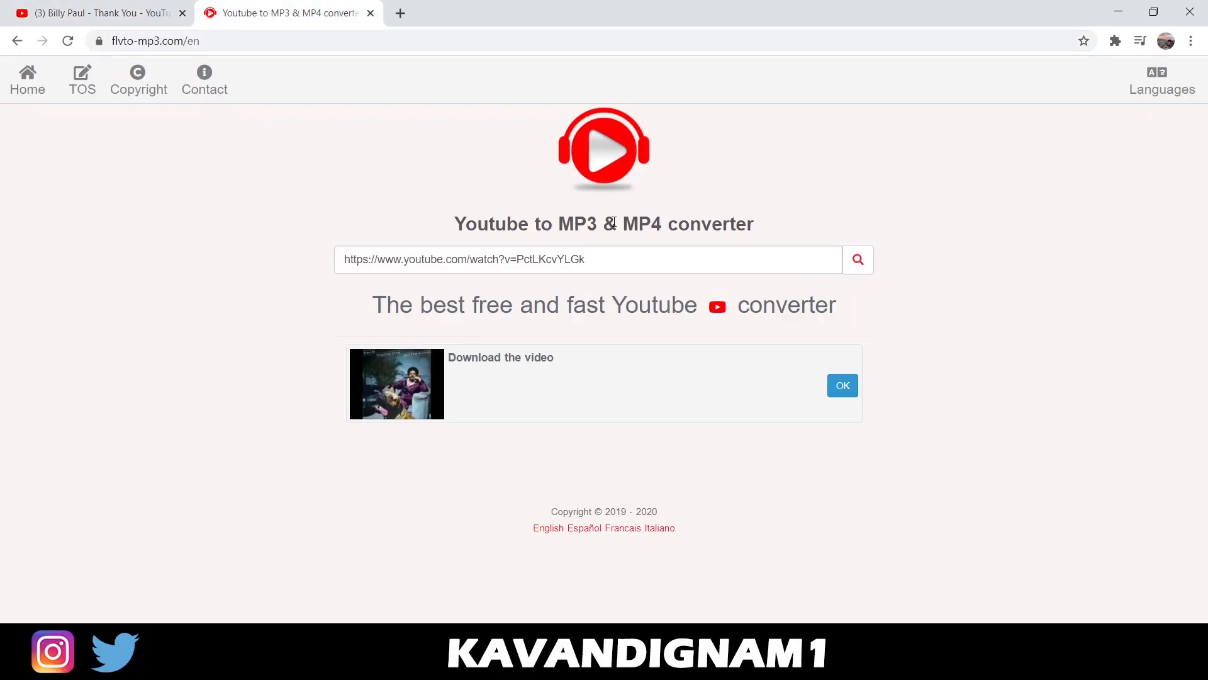
key(ctrl+a)
text(https://www.youtube.com/watch?v=oOFpz-ZxKEg&list=RDoOFpz-ZxKEg&start_radio=1)
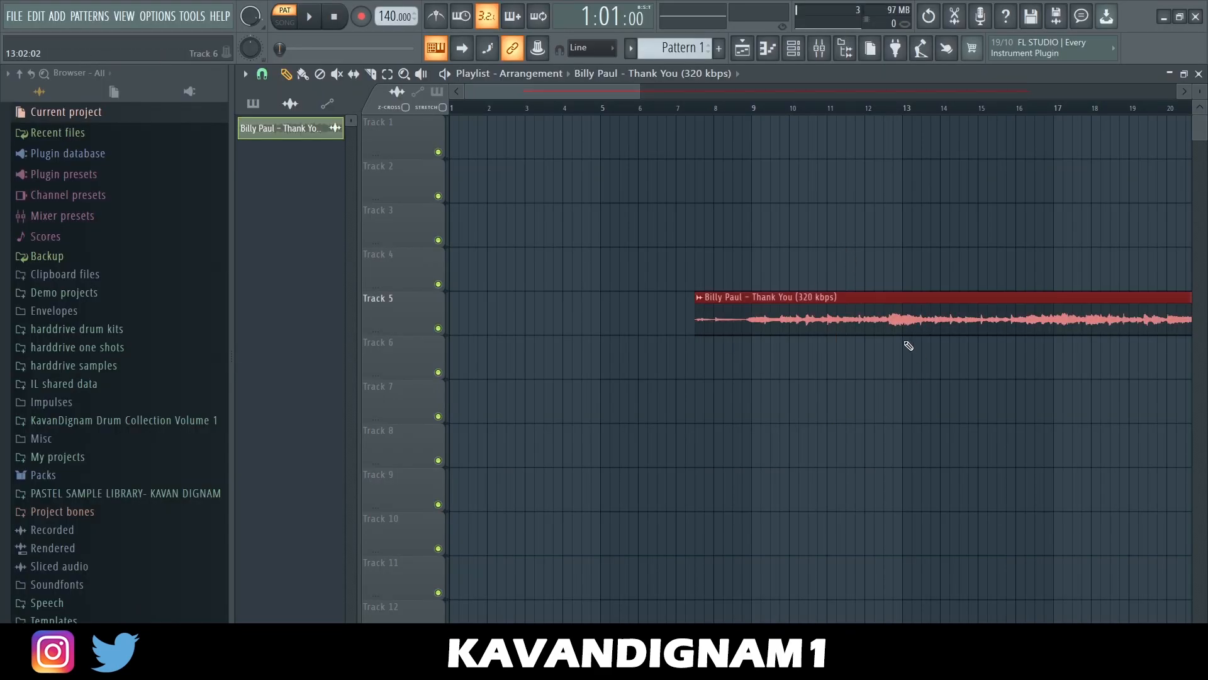
- In FL Studio, move the Billy Paul - Thank You audio clip to the start of Track 1 in the Playlist
drag(908, 343, 563, 134)
scroll(731, 216, down, 5)
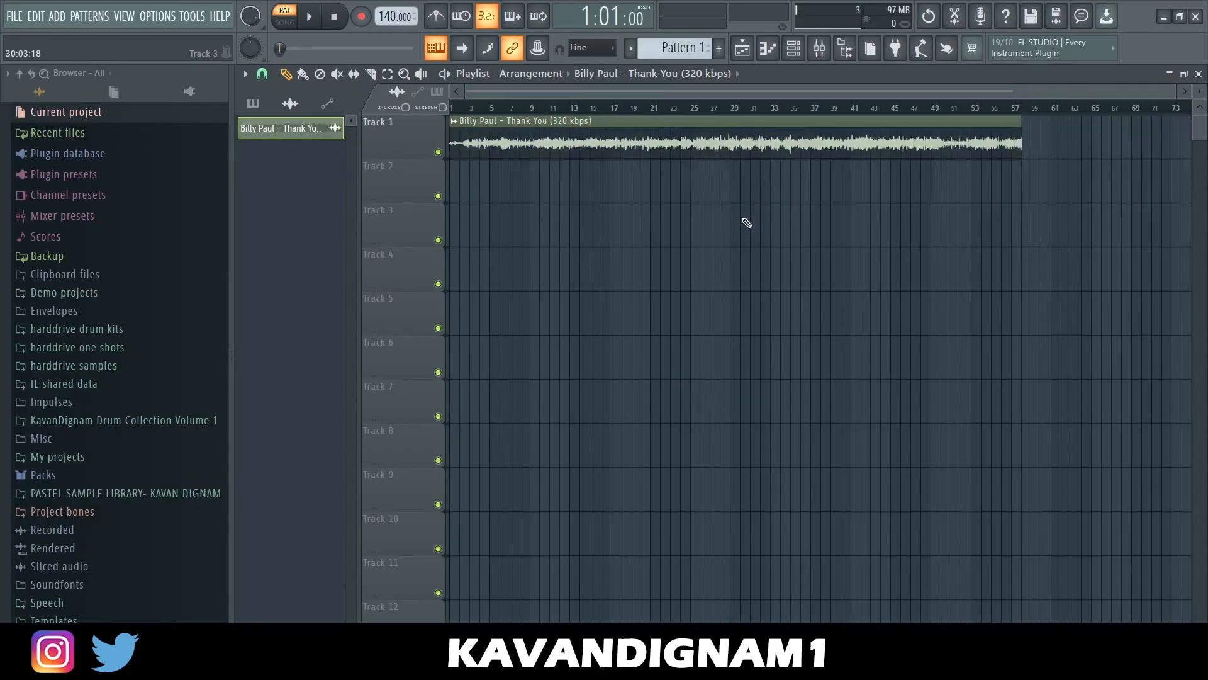
drag(1173, 91, 952, 91)
scroll(616, 271, up, 3)
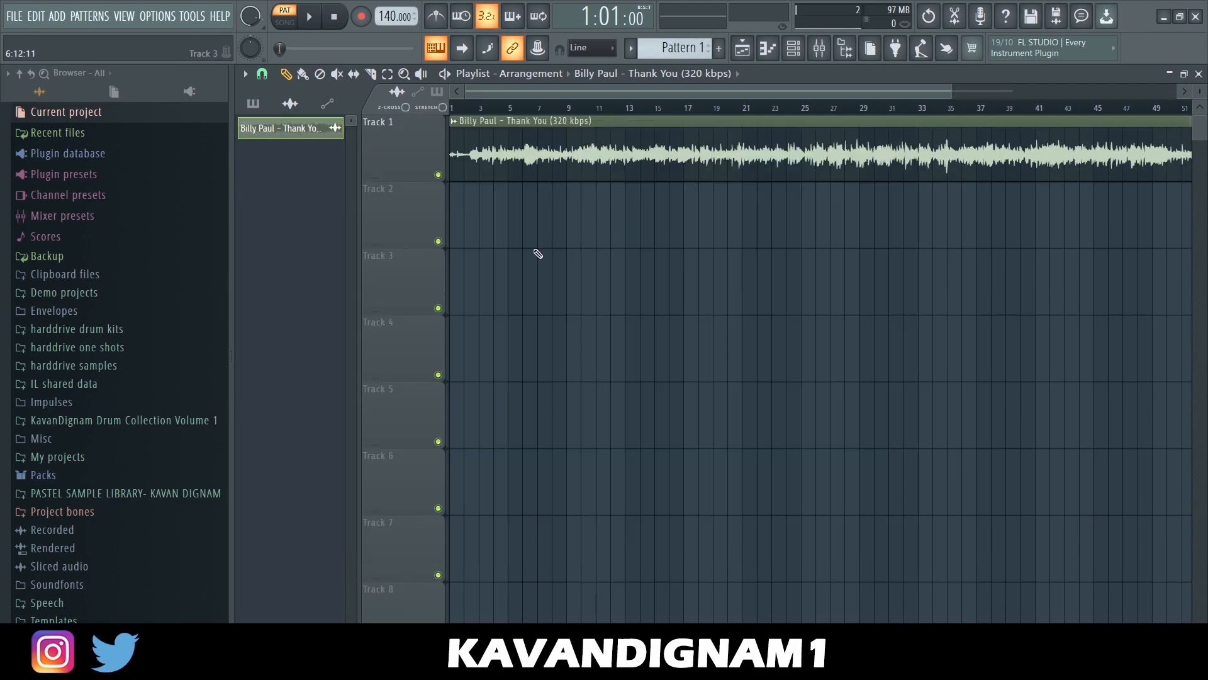
scroll(537, 256, up, 2)
scroll(540, 281, up, 3)
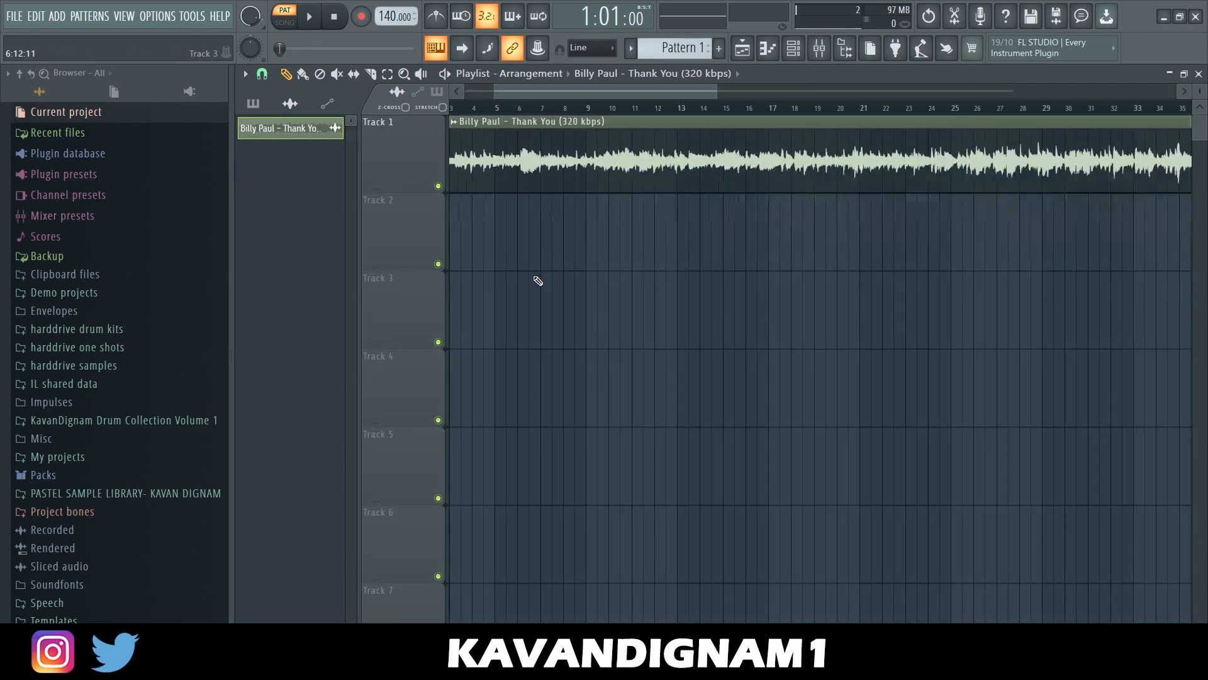
drag(630, 87, 433, 187)
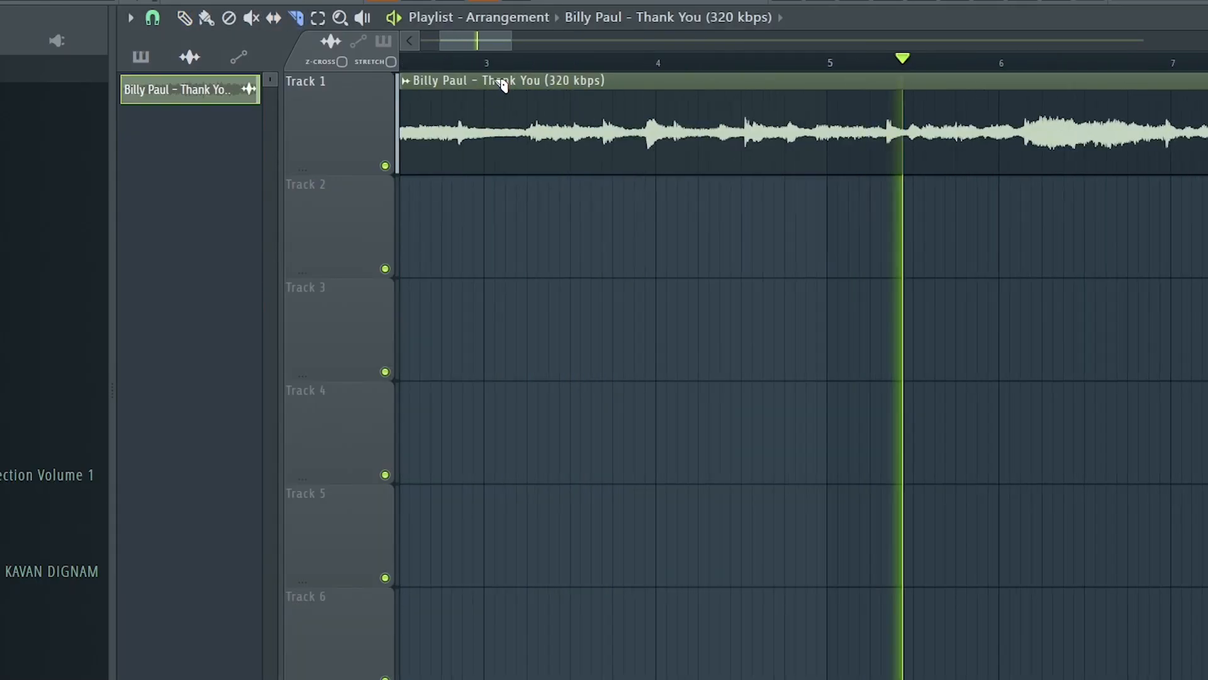
- Slice out the section of the Track 1 clip from about bar 3 to bar 9.5 and move it to Track 2
scroll(502, 83, up, 5)
key(c)
drag(581, 95, 584, 172)
scroll(629, 173, down, 5)
drag(810, 95, 810, 171)
scroll(811, 170, down, 5)
key(p)
drag(707, 148, 706, 239)
drag(631, 42, 728, 48)
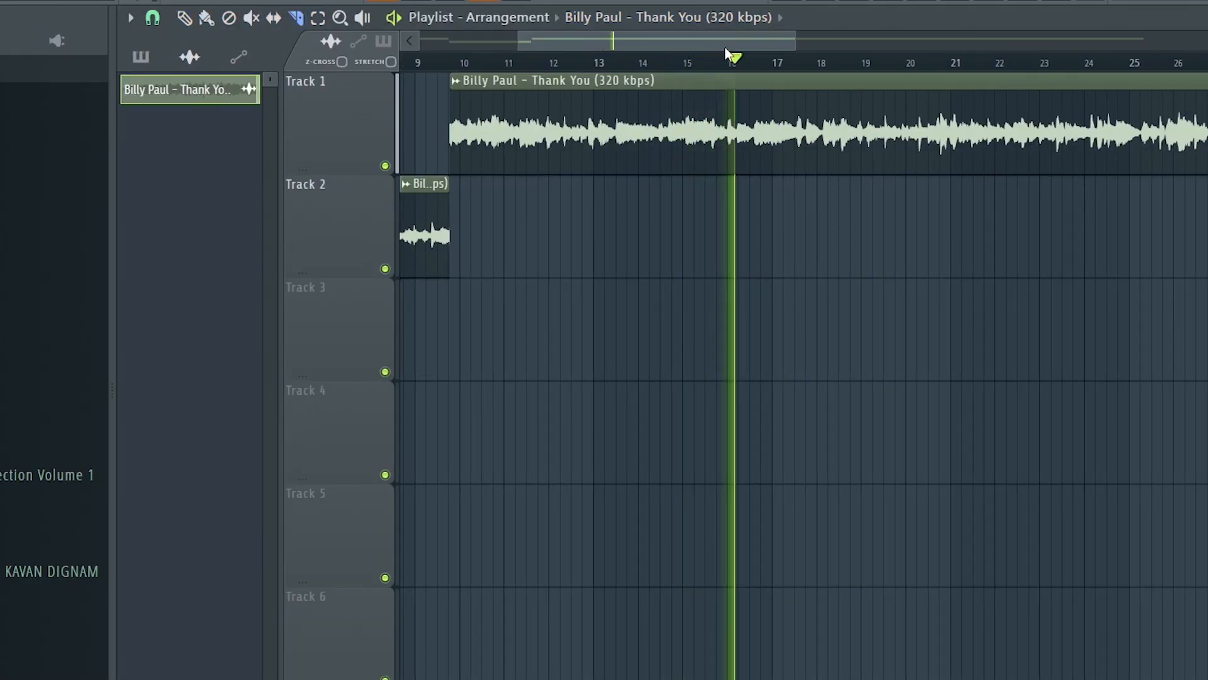
- Slice out the section from about bar 19 to bar 22 and move it down to Track 2
scroll(677, 63, up, 5)
click(523, 62)
key(c)
scroll(601, 157, up, 5)
drag(850, 100, 850, 173)
scroll(849, 170, down, 5)
scroll(931, 110, up, 5)
drag(934, 106, 934, 176)
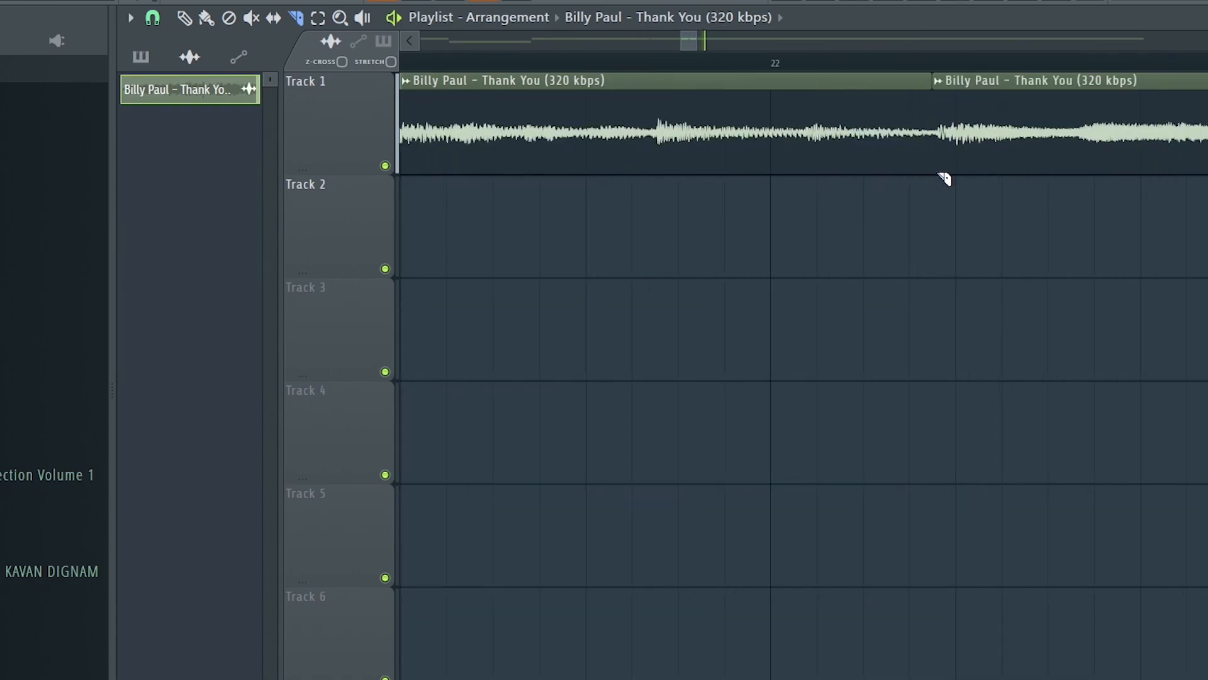
scroll(935, 173, down, 5)
drag(664, 138, 664, 236)
- Slice the Track 1 clip near bars 34 and 37.5, and move the remaining audio to Track 2
drag(693, 41, 745, 42)
scroll(843, 162, up, 3)
scroll(815, 161, down, 3)
drag(917, 42, 949, 43)
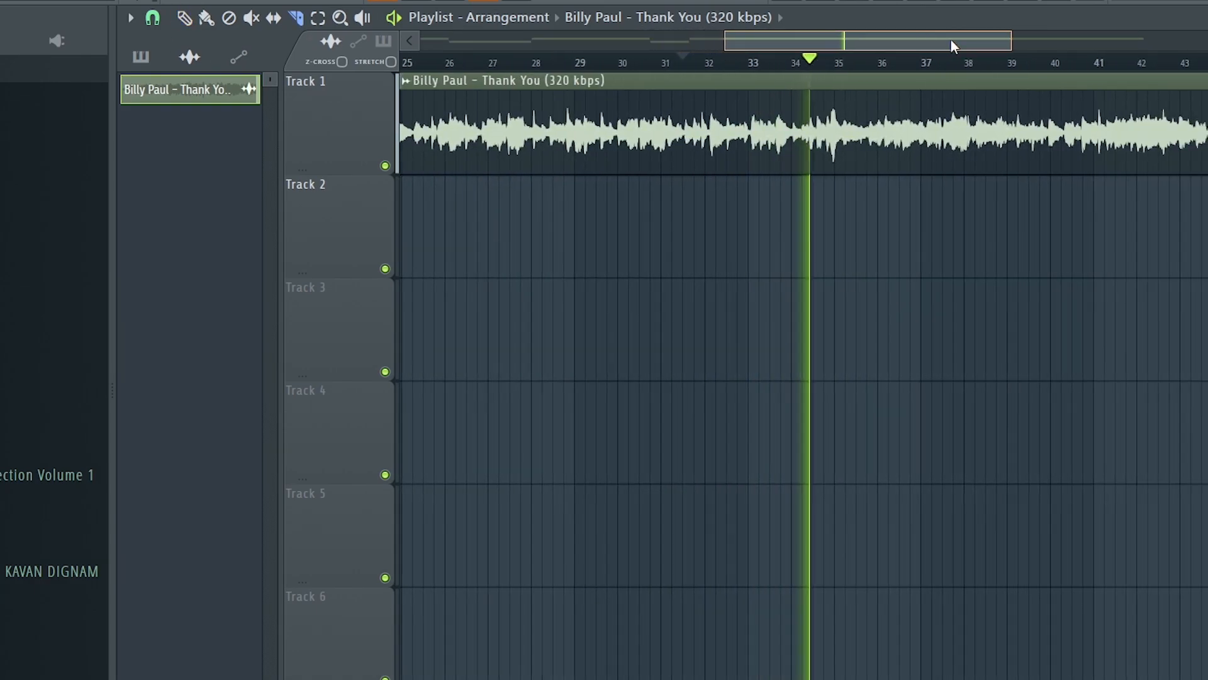
scroll(810, 63, up, 5)
click(737, 62)
drag(836, 107, 837, 171)
scroll(837, 165, down, 4)
scroll(840, 126, up, 4)
drag(798, 104, 799, 173)
scroll(804, 189, down, 4)
click(184, 18)
drag(881, 142, 881, 236)
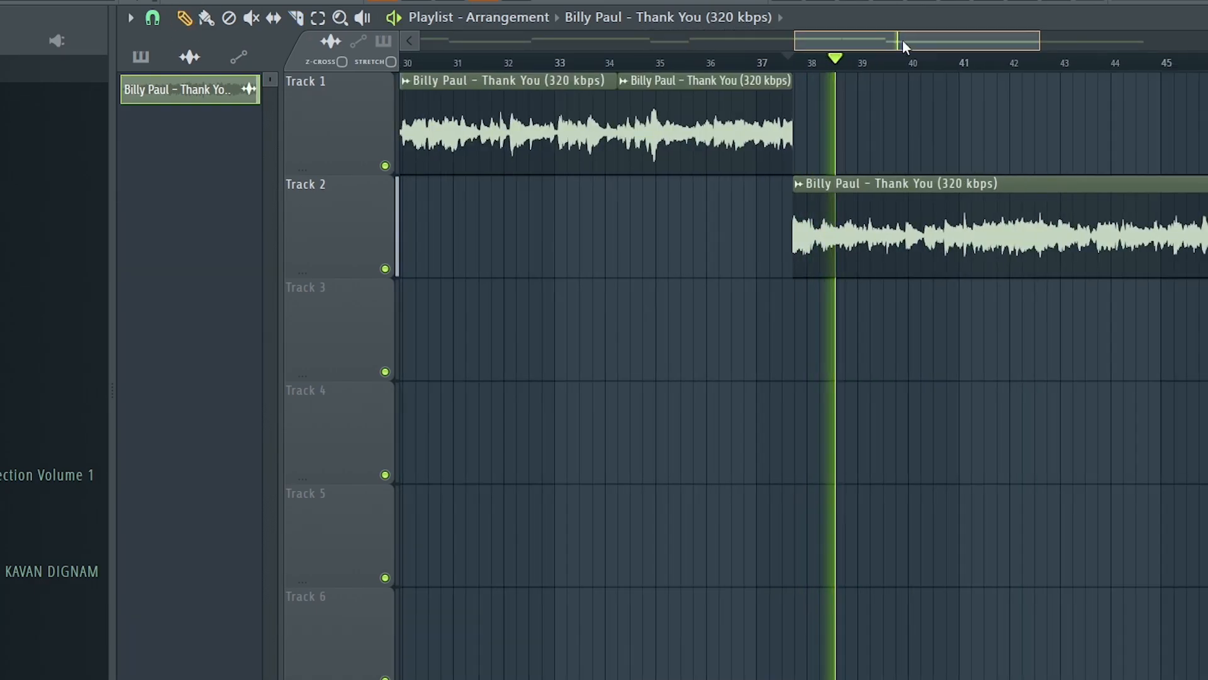
- Slice the remaining long clip on Track 2 at the next chop point past bar 38
drag(885, 40, 906, 41)
scroll(862, 229, up, 5)
drag(863, 208, 862, 277)
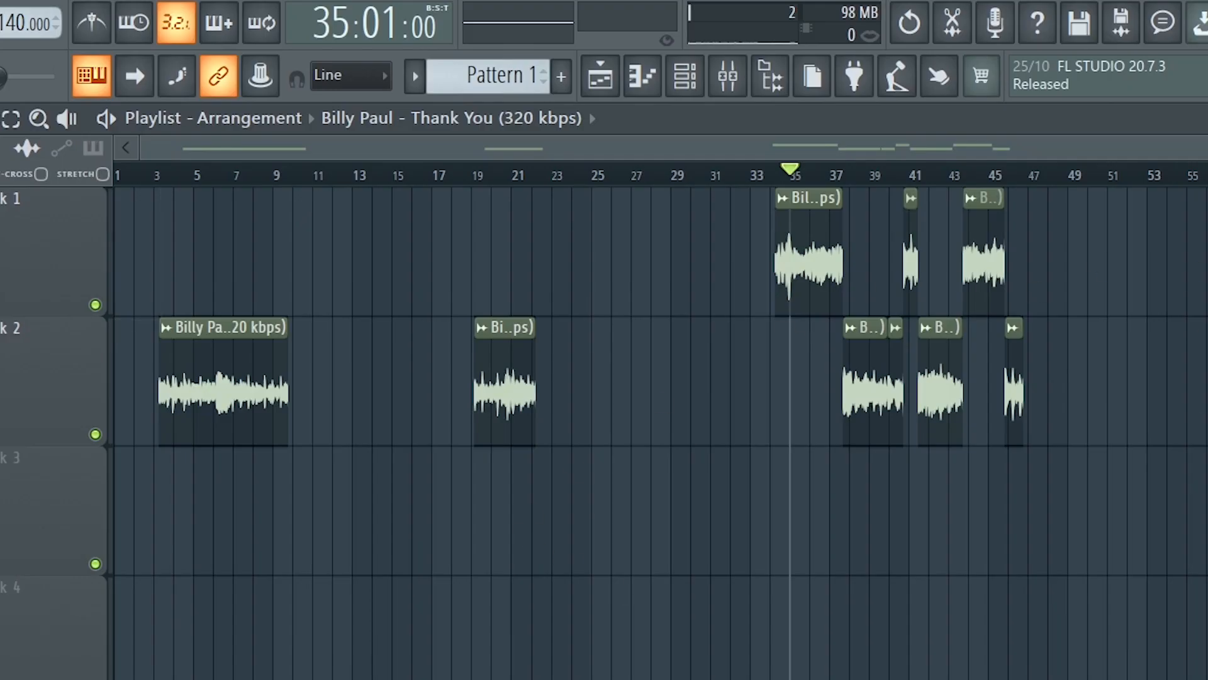
- Clear the clip selection and check the channel settings of the Billy Paul - Thank You clip
key(ctrl+a)
key(ctrl+d)
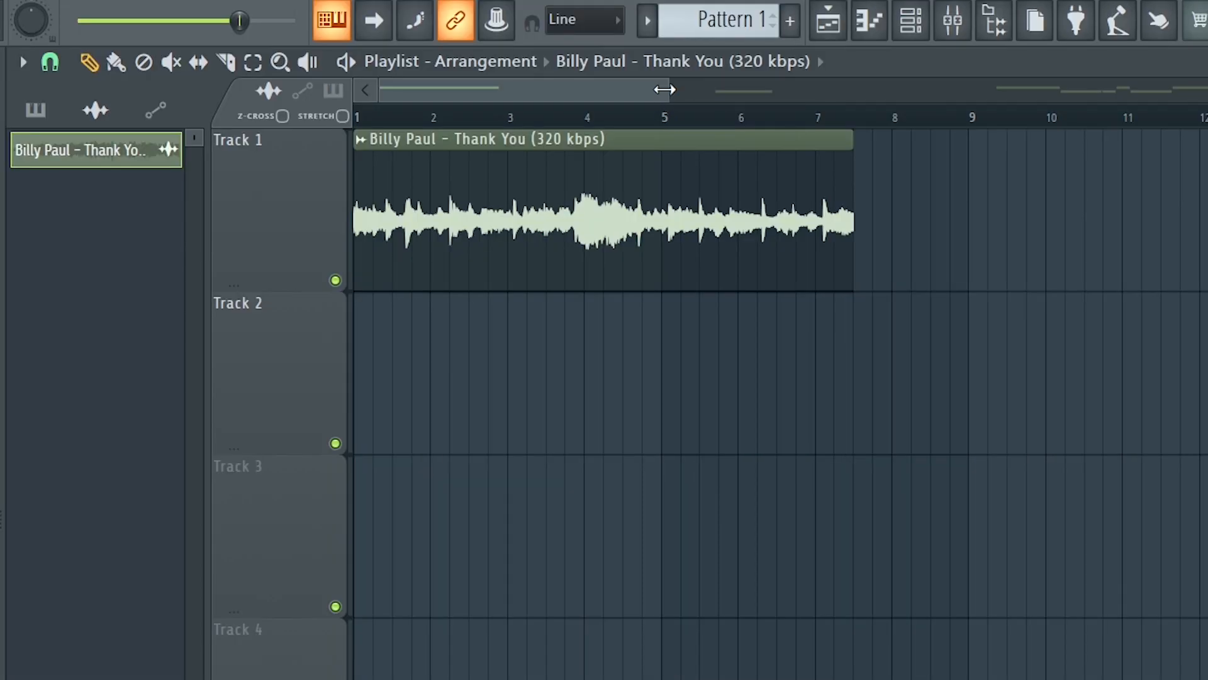
drag(660, 88, 380, 92)
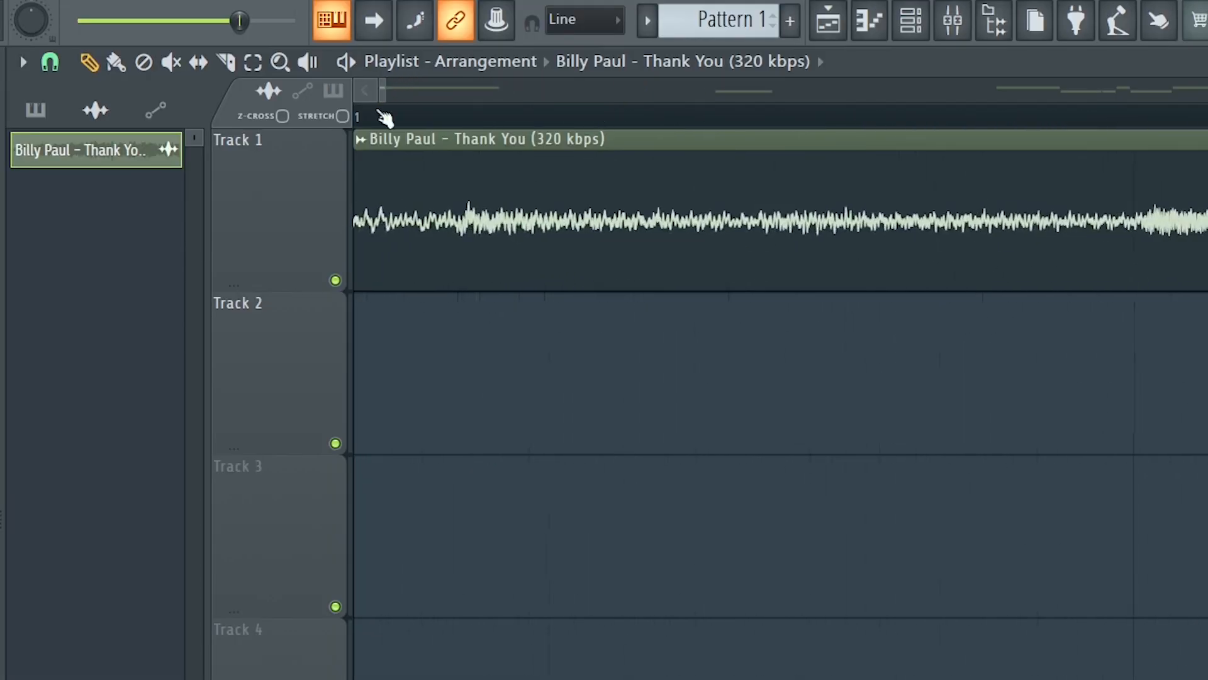
double_click(490, 169)
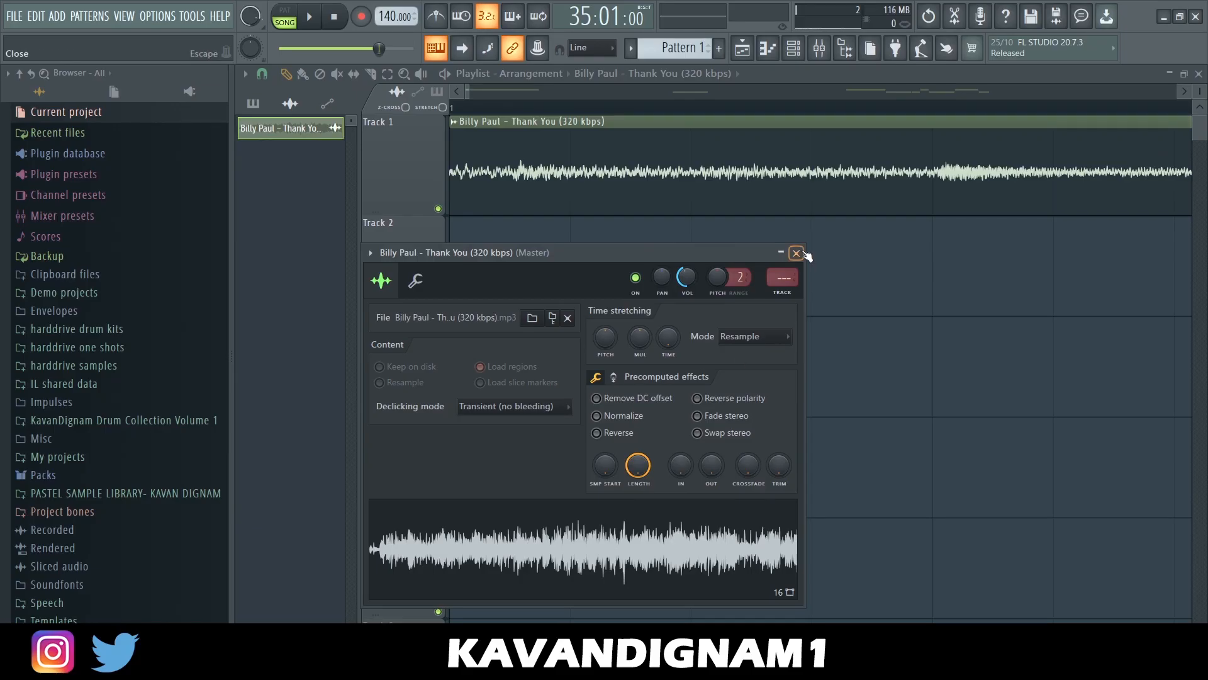
click(915, 352)
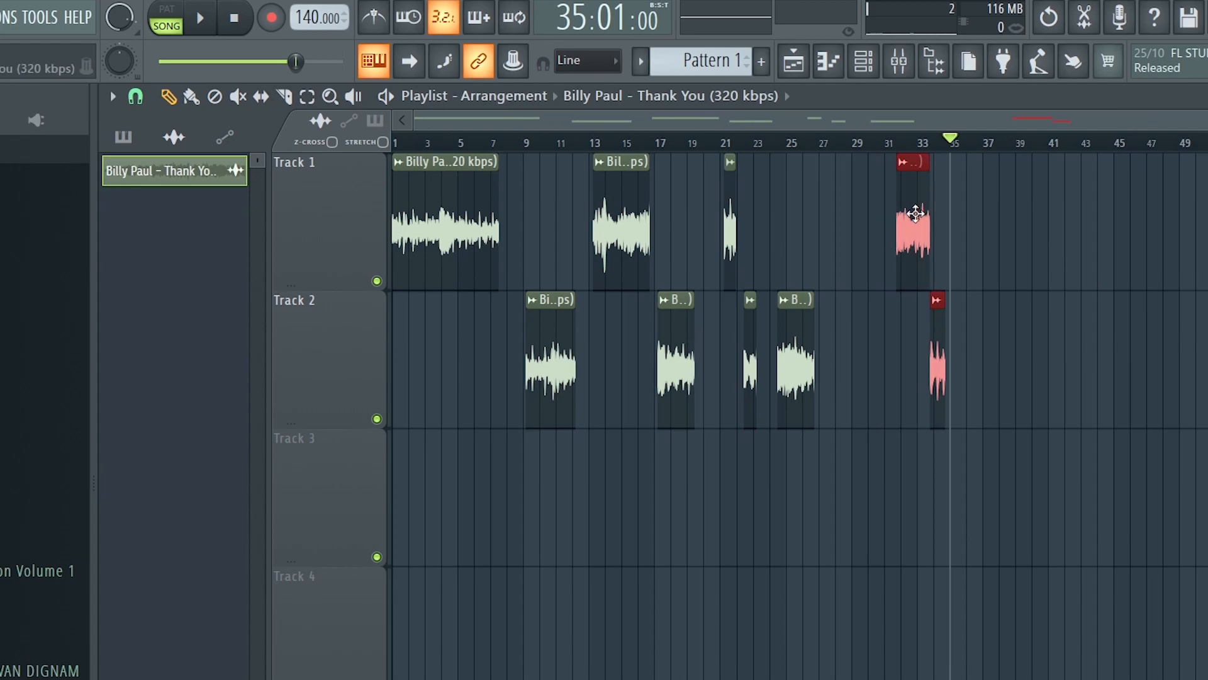
- Align the start of the Track 2 slice with bar 9 and stretch its end to bar 13
click(917, 216)
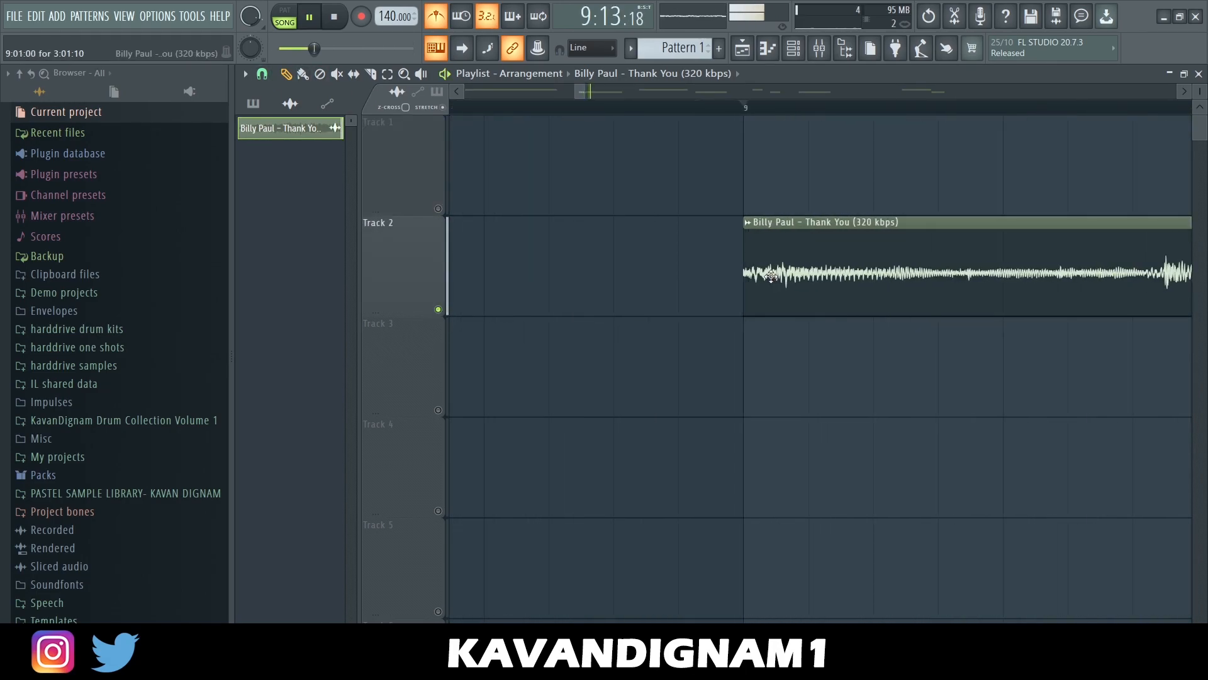
key(space)
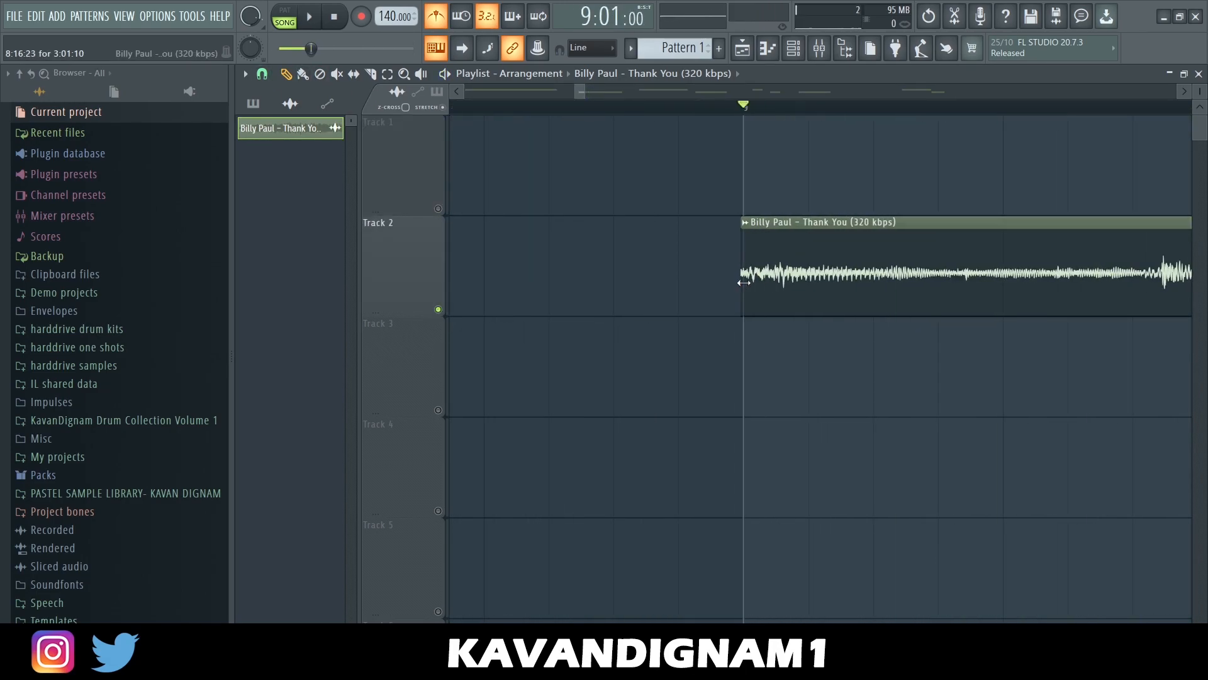
key(space)
scroll(820, 313, down, 10)
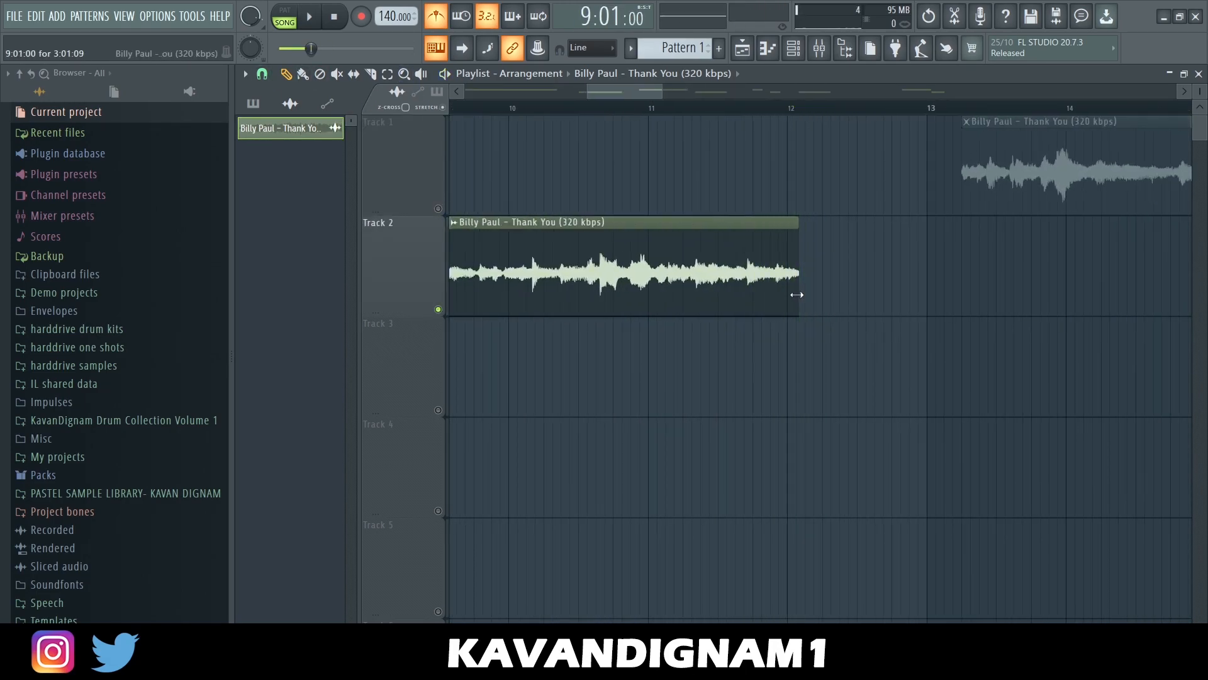
drag(798, 291, 928, 291)
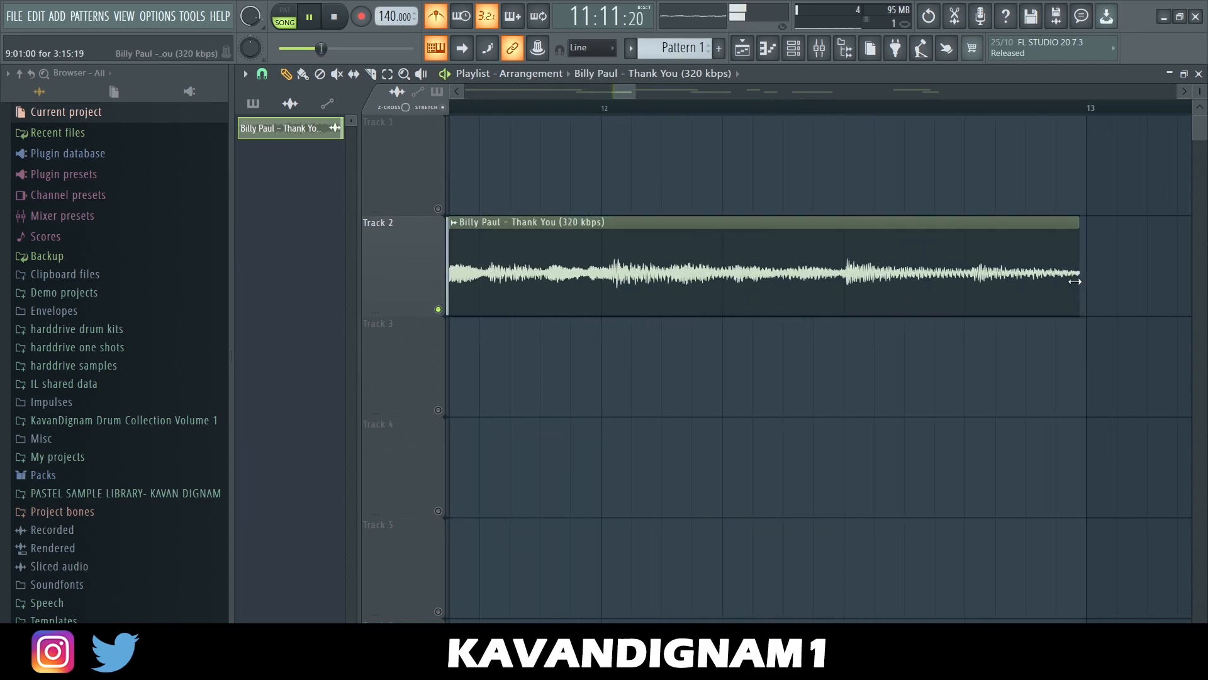
key(space)
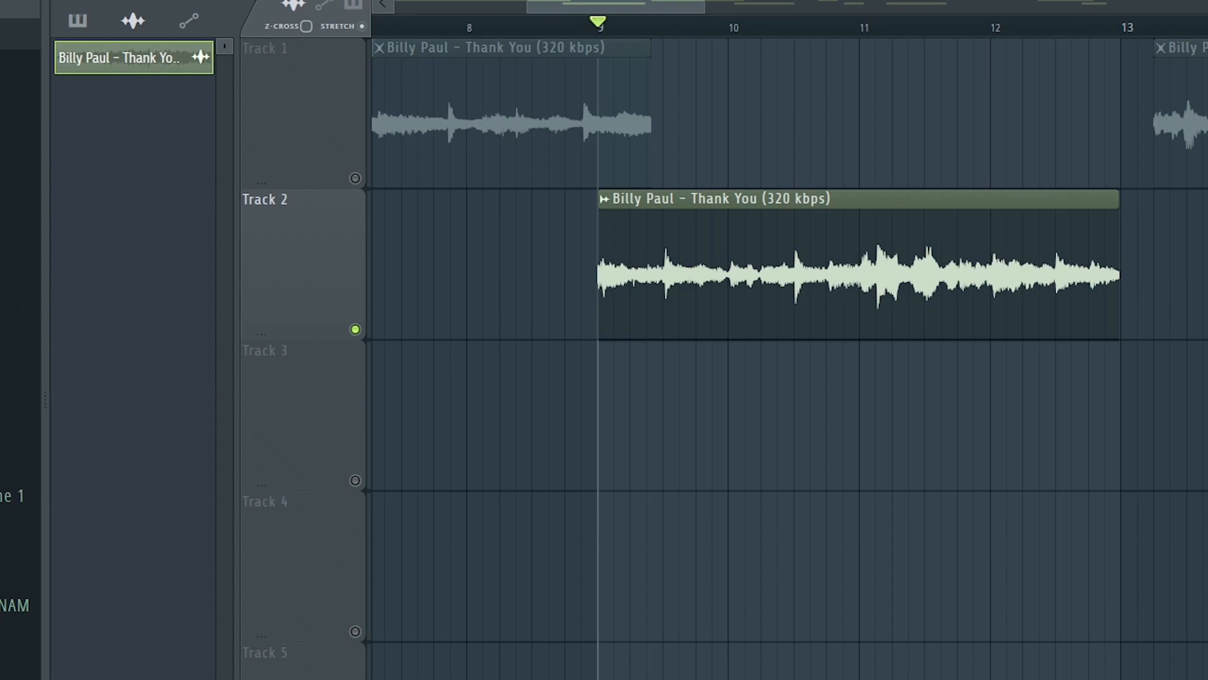
- Make the audio clip at bar 1 on Track 1 unique
scroll(657, 289, up, 6)
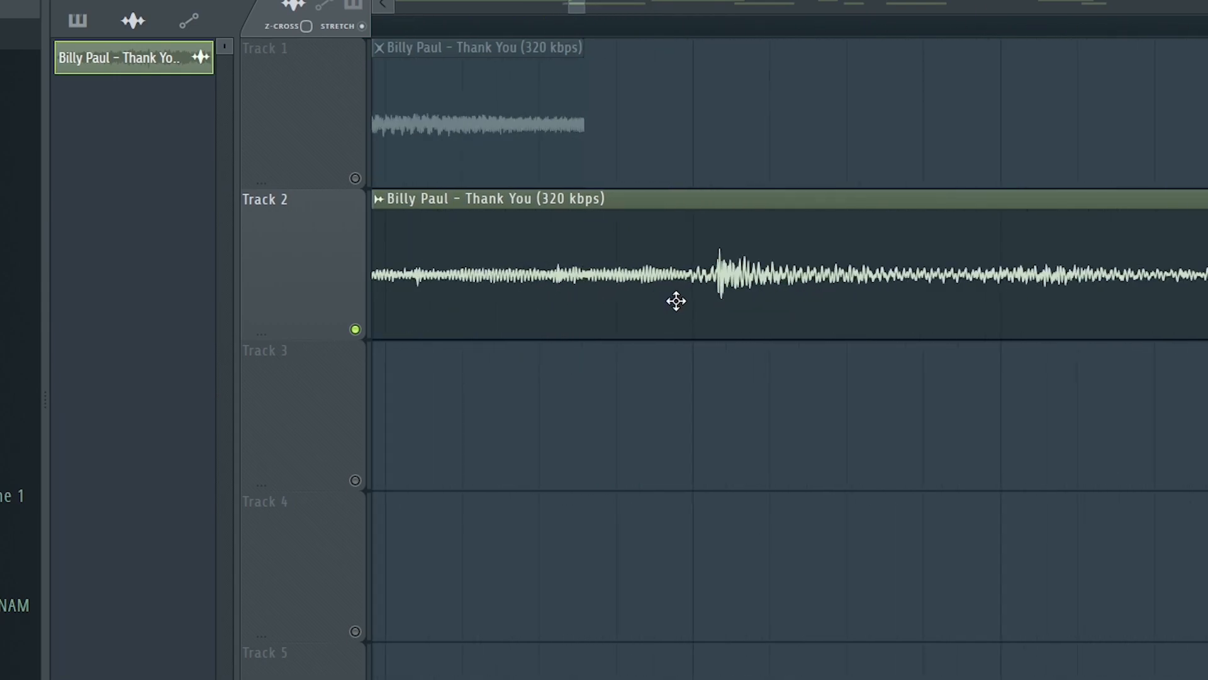
scroll(703, 295, down, 8)
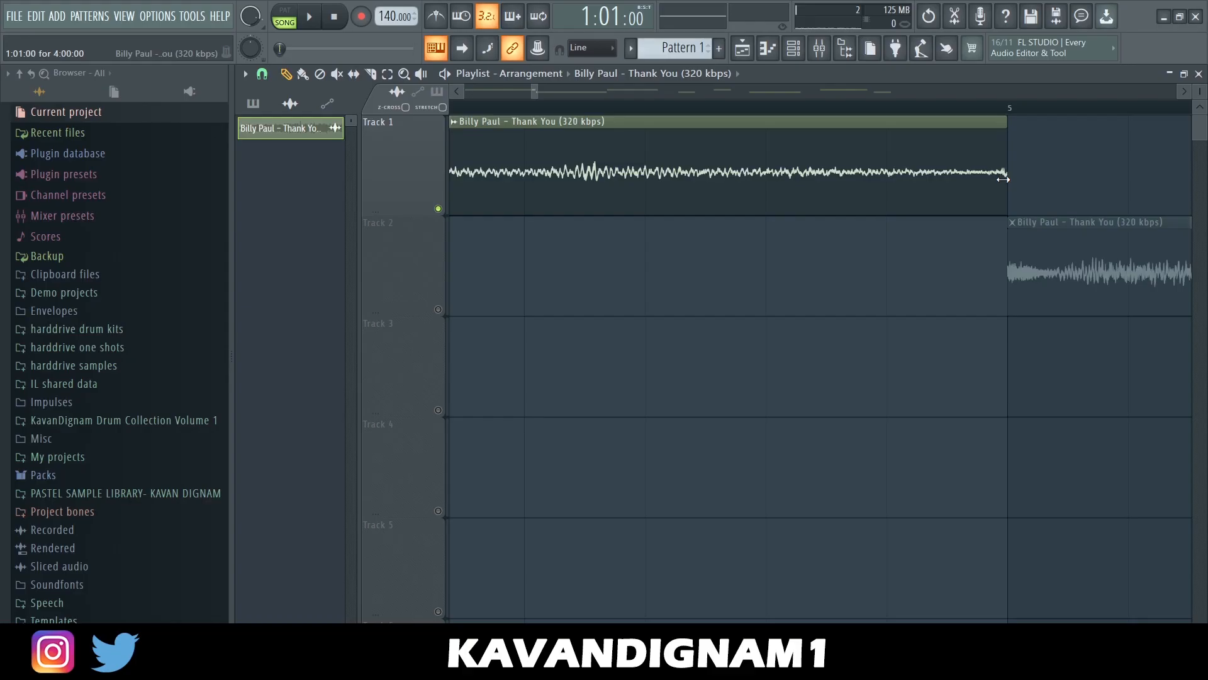
scroll(583, 187, down, 2)
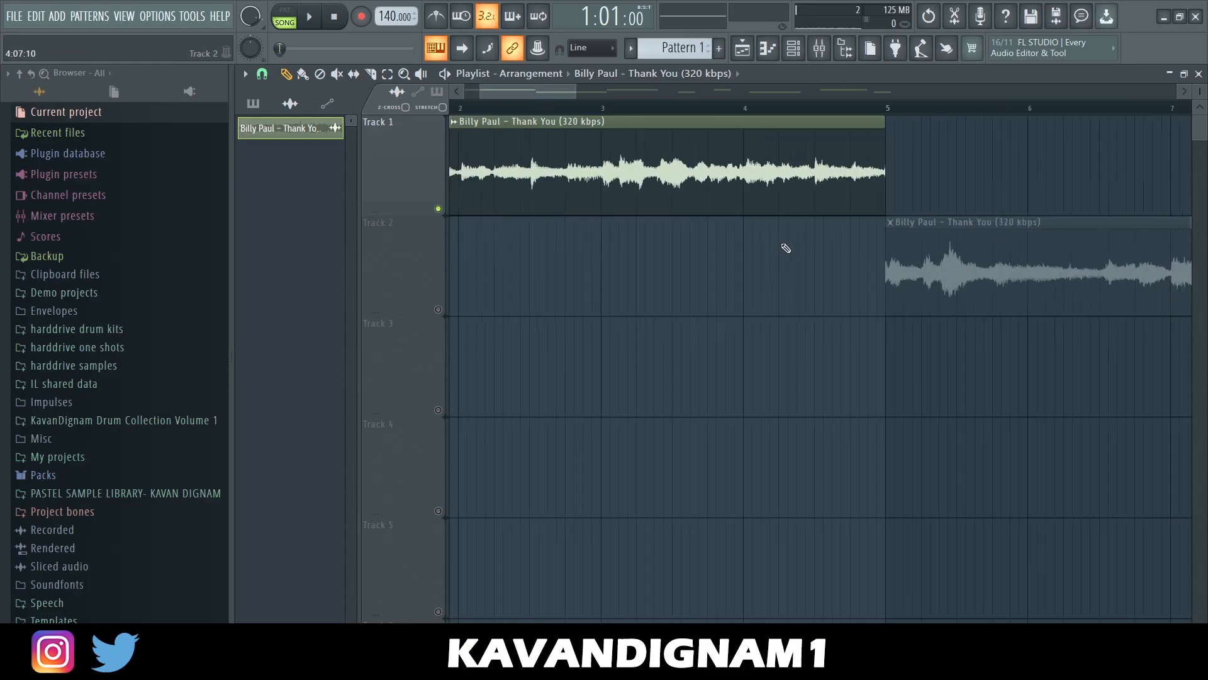
drag(550, 93, 312, 221)
scroll(626, 246, up, 4)
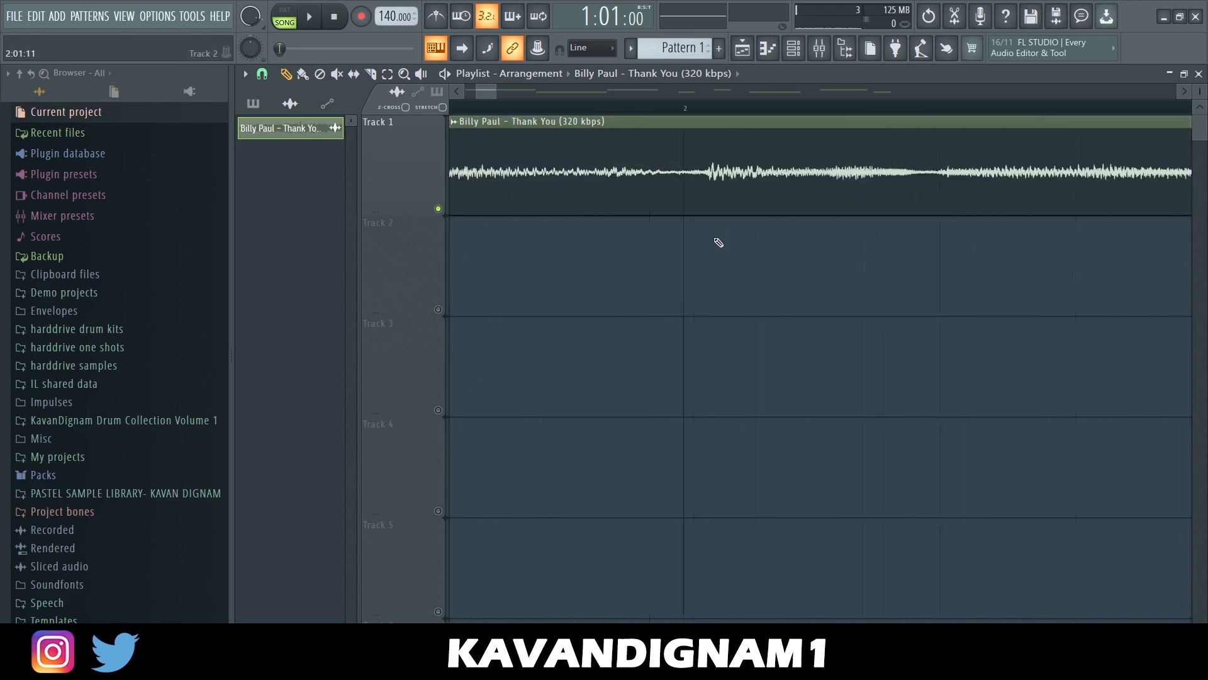
scroll(522, 137, down, 3)
right_click(458, 129)
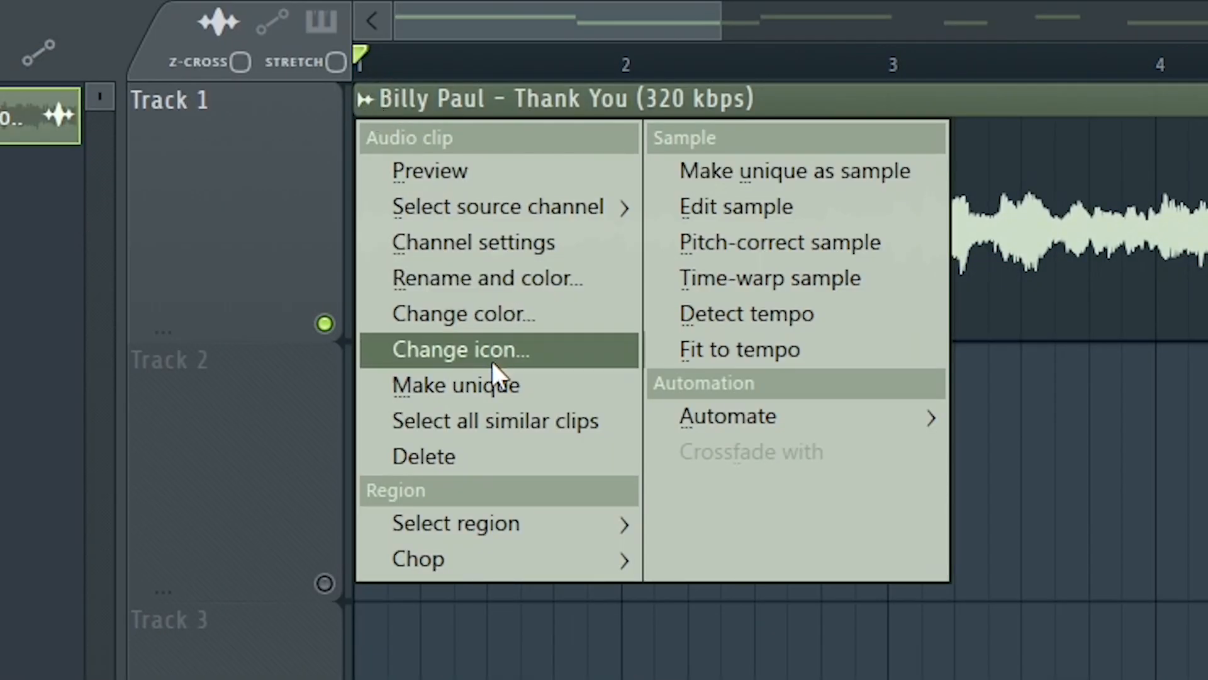
click(502, 232)
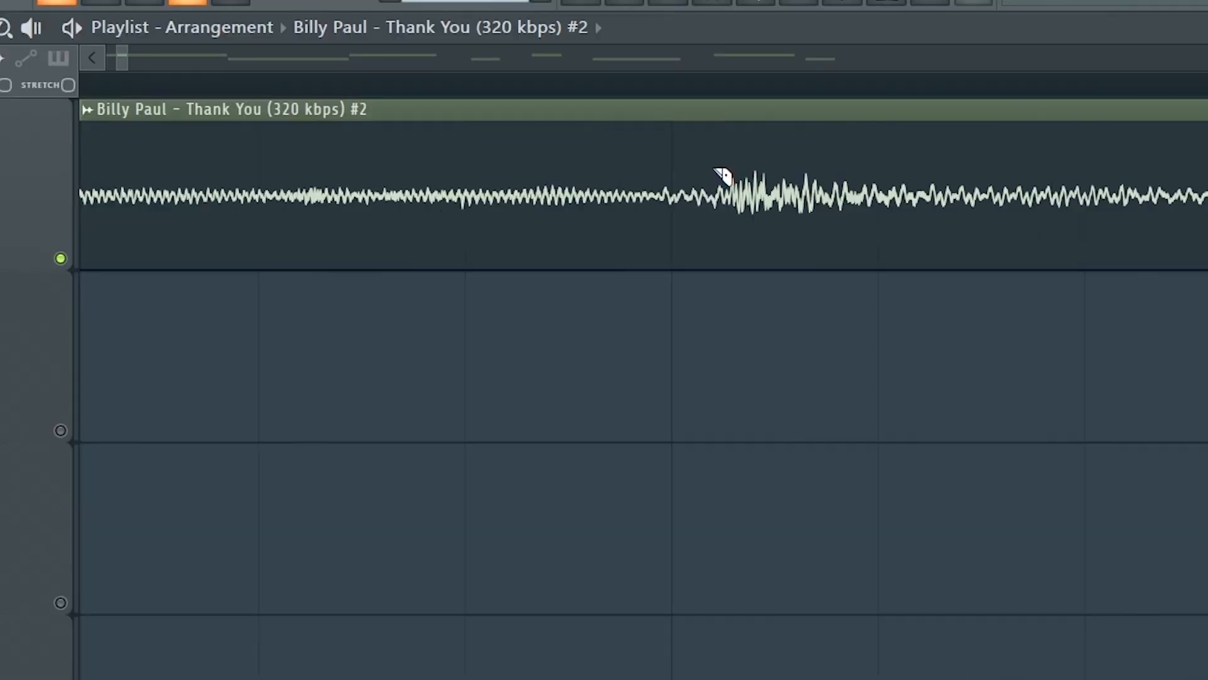
- Slice the unique clip at its transients up to about bar 2.75, distributing the pieces between Tracks 1 and 2
drag(715, 169, 717, 252)
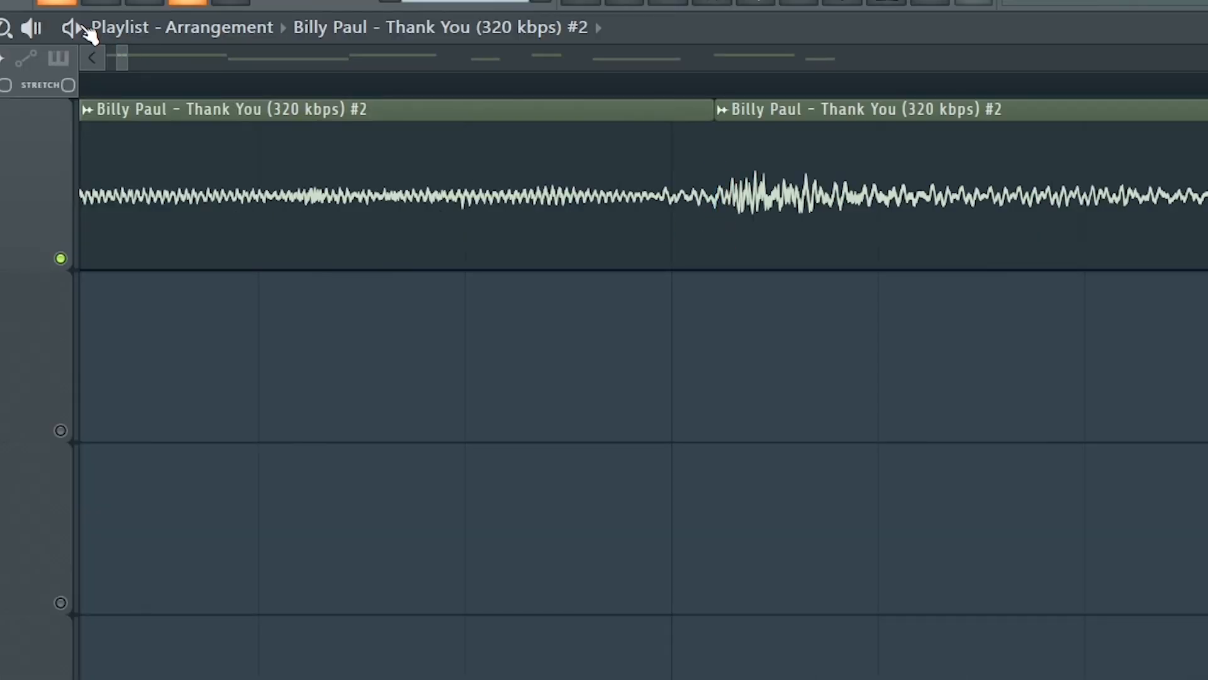
drag(880, 182, 839, 377)
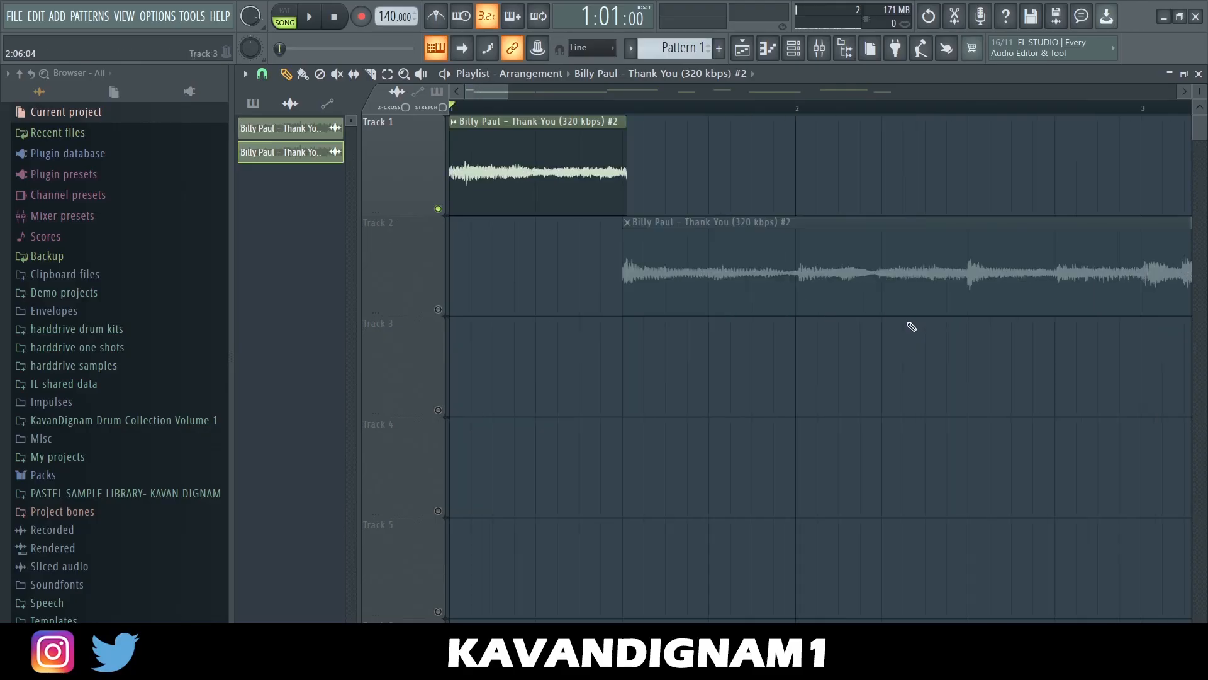
scroll(881, 332, down, 3)
scroll(642, 291, up, 8)
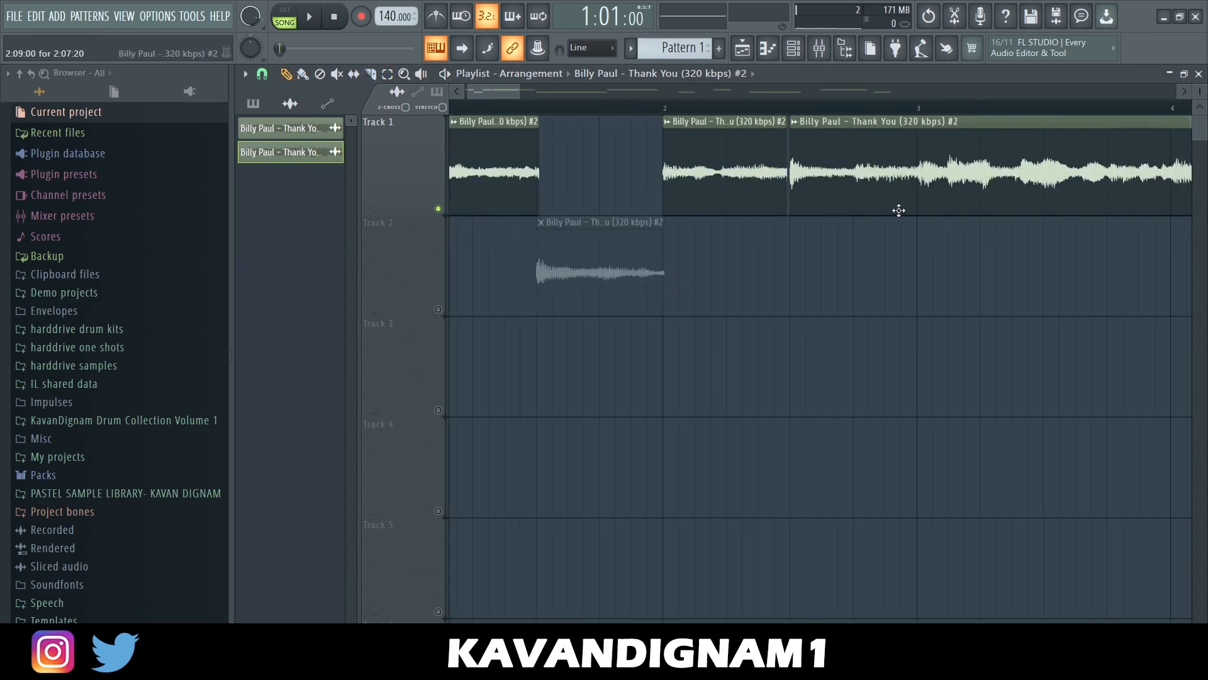
click(288, 74)
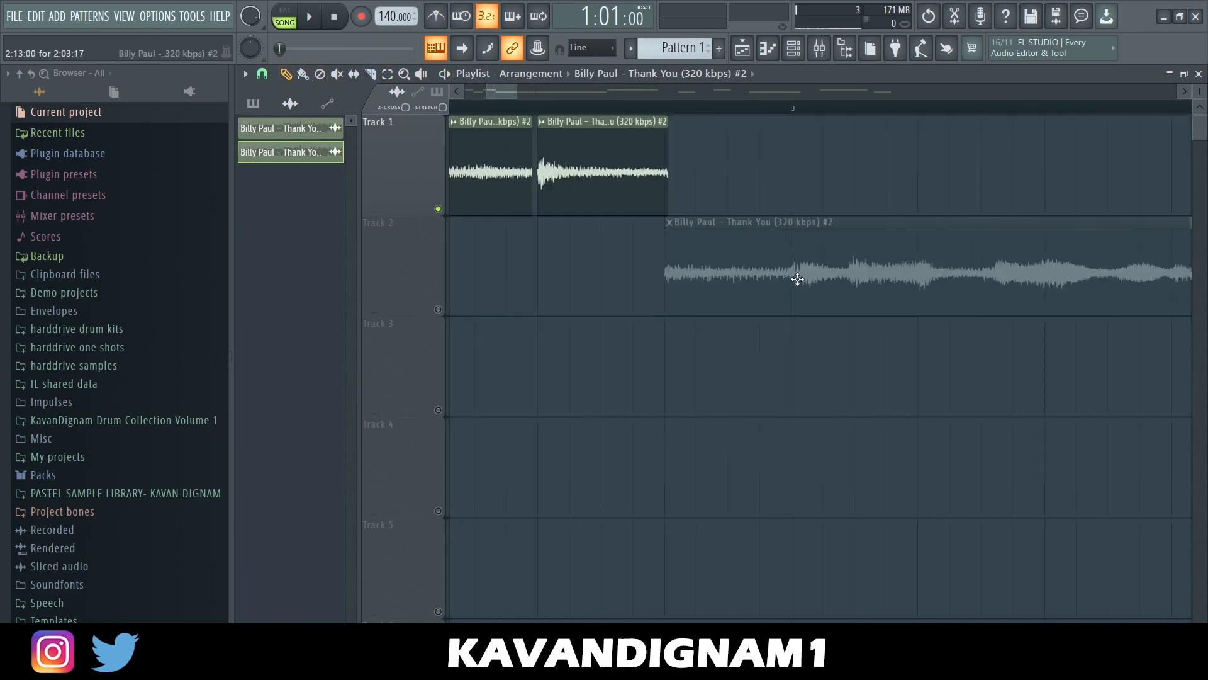
- Slice the remaining section on Track 2 at its next transients between about bars 2.75 and 4.75
scroll(634, 301, up, 6)
scroll(938, 302, down, 3)
key(space)
key(space)
key(c)
key(space)
scroll(846, 268, up, 4)
drag(852, 260, 854, 303)
scroll(853, 302, down, 3)
scroll(594, 252, up, 3)
drag(594, 243, 596, 307)
scroll(598, 305, down, 4)
scroll(738, 283, up, 1)
- Move the last piece of the chopped clip, starting at about bar 4.75, to Track 1
key(p)
drag(664, 248, 699, 295)
scroll(763, 309, up, 4)
key(c)
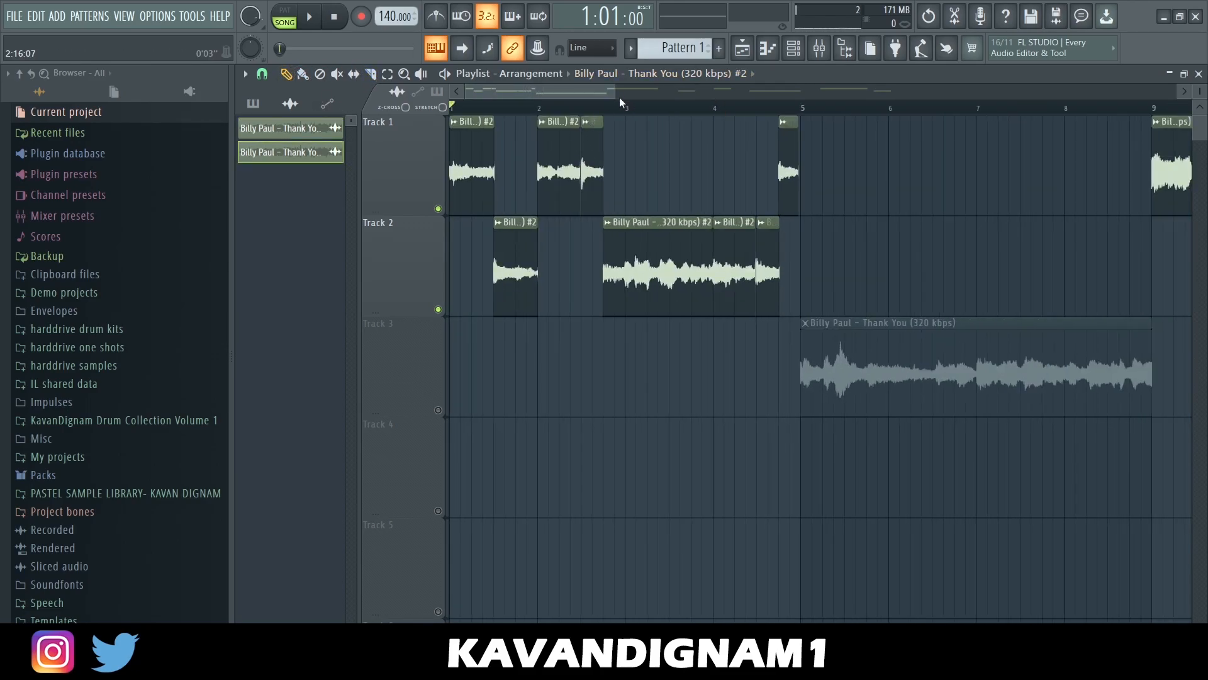
- Make the first piece at bar 1 on Track 1 unique and stretch its end back to the start of the Track 2 piece
drag(615, 92, 552, 92)
scroll(660, 188, up, 5)
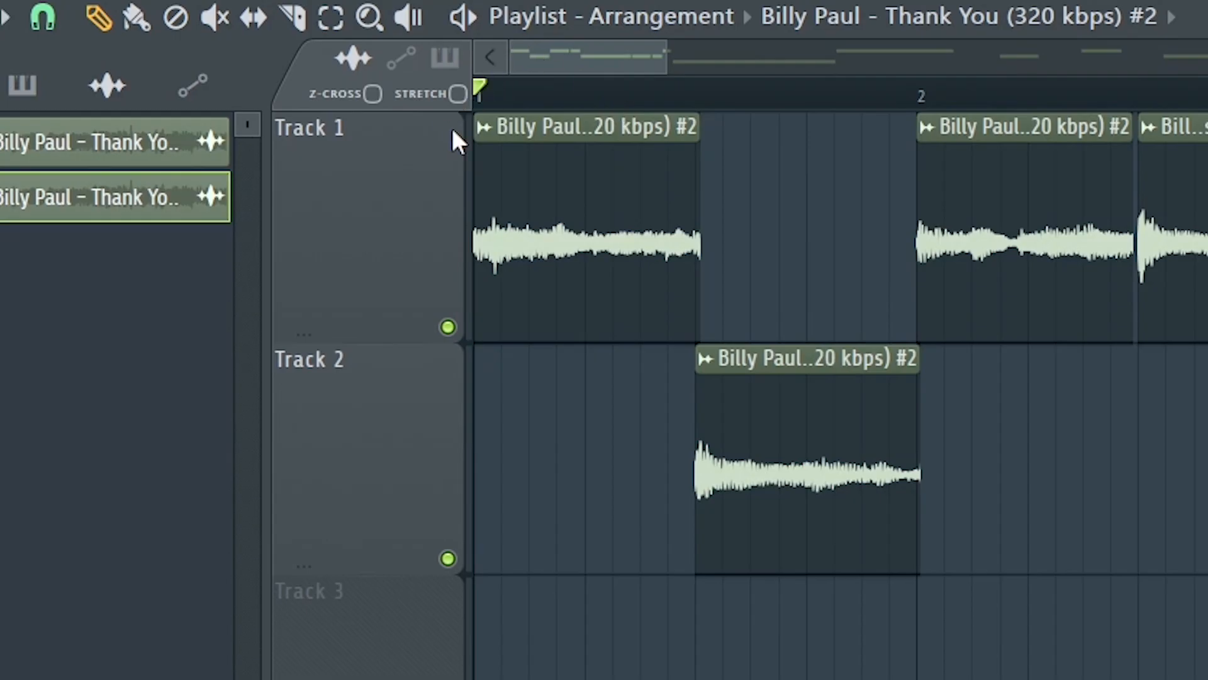
right_click(480, 124)
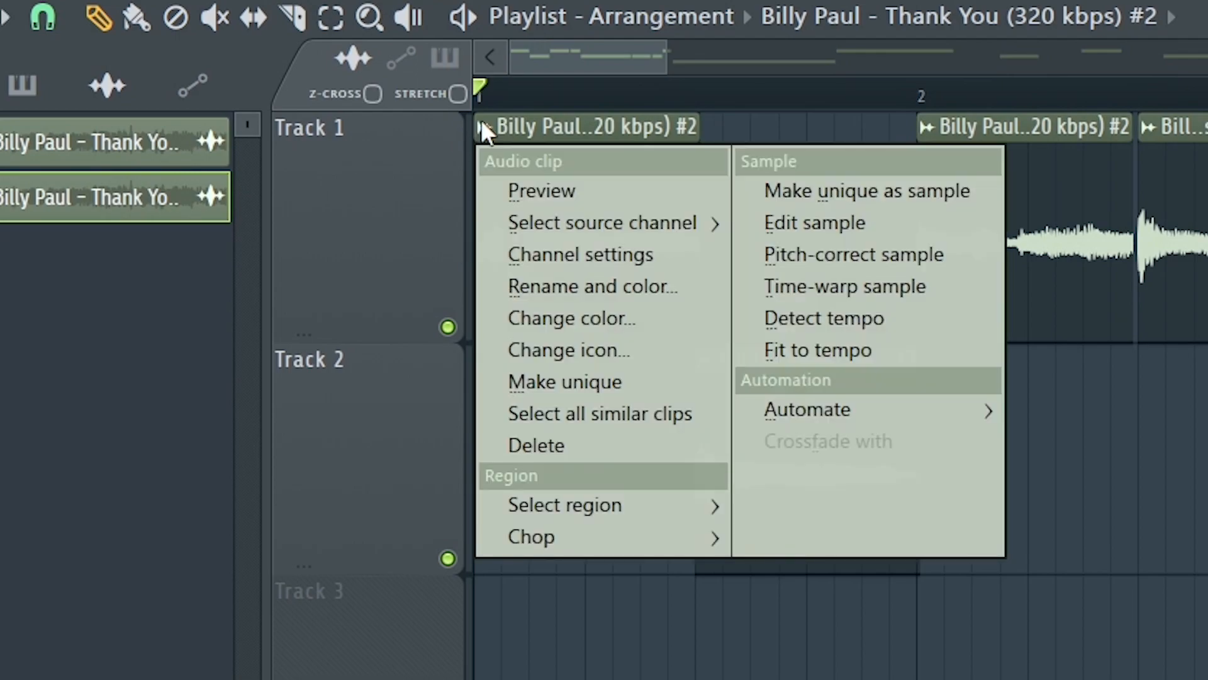
click(554, 386)
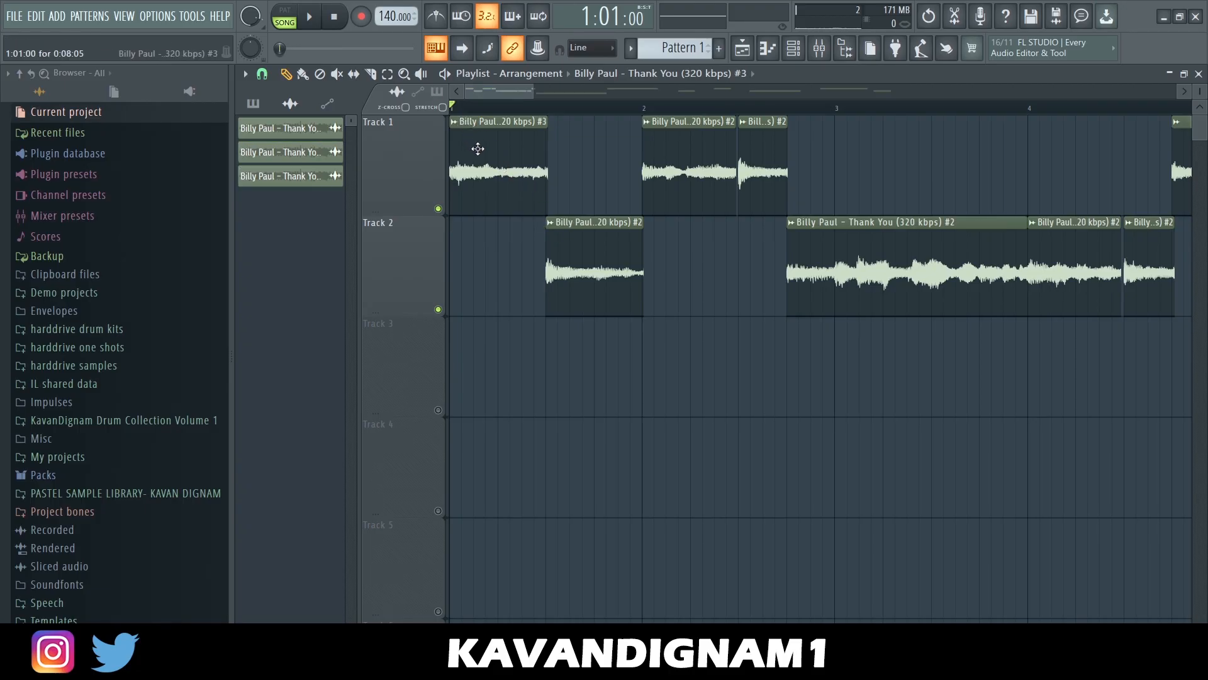
click(442, 108)
scroll(503, 167, up, 6)
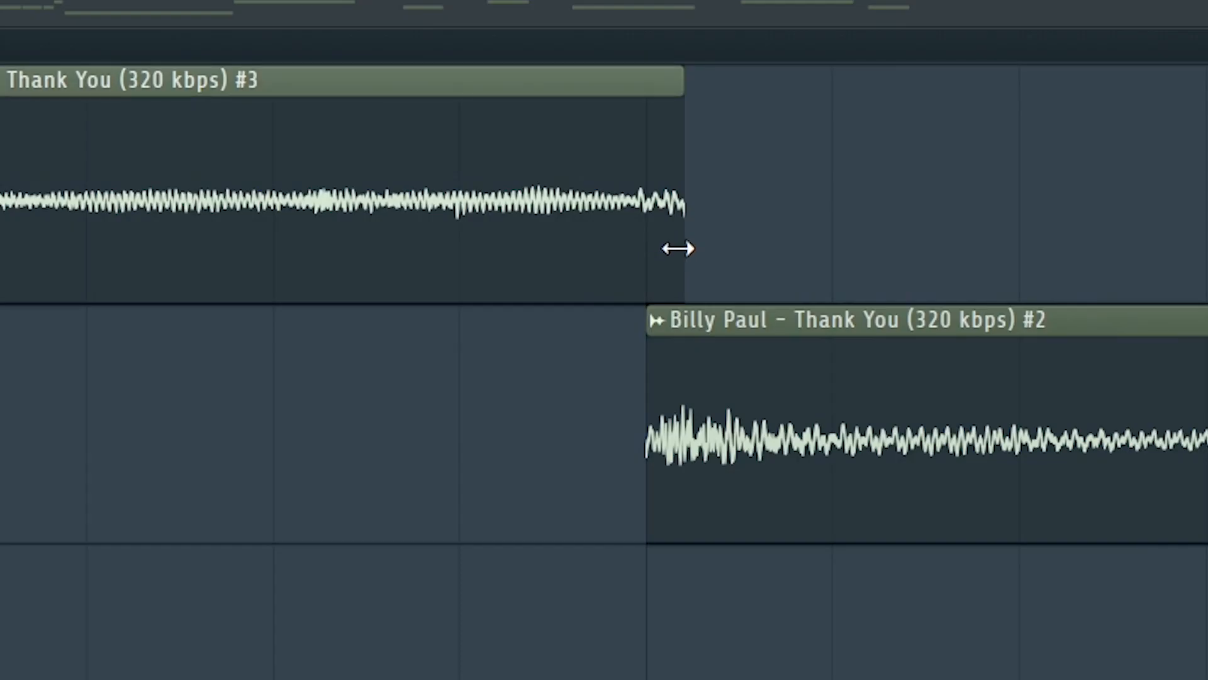
drag(678, 248, 642, 243)
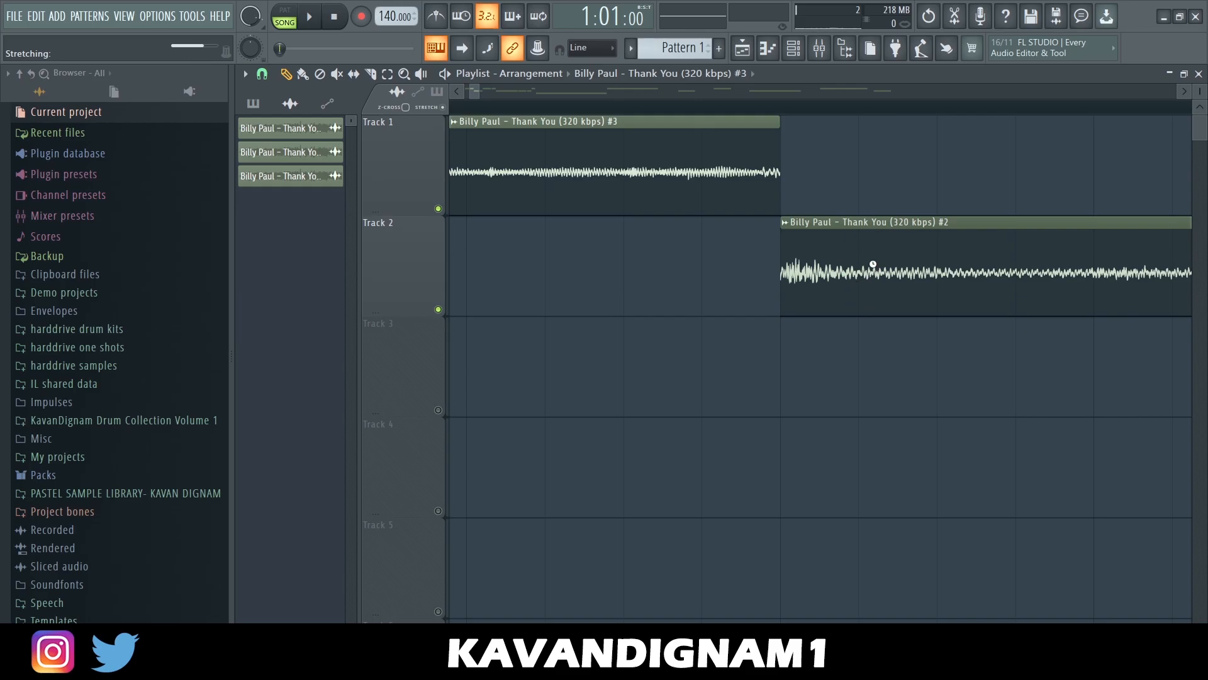
- Make the first Track 2 piece unique and stretch its end back to bar 2
click(536, 326)
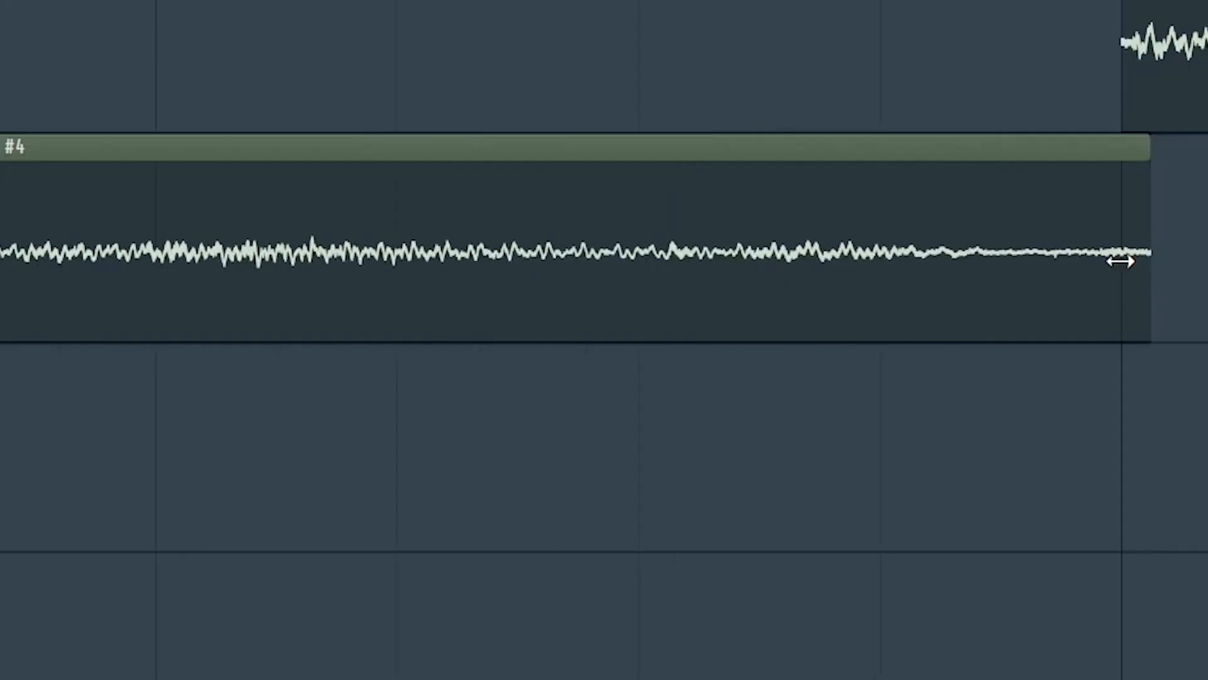
drag(1151, 270, 1122, 272)
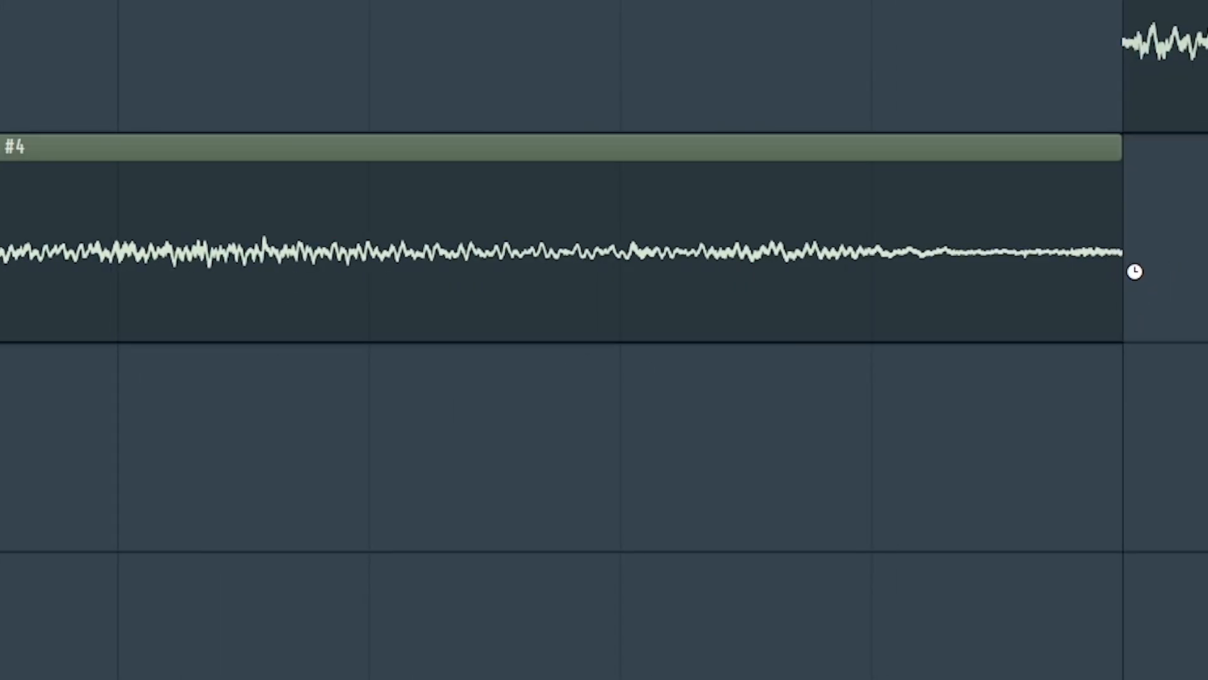
scroll(977, 261, down, 3)
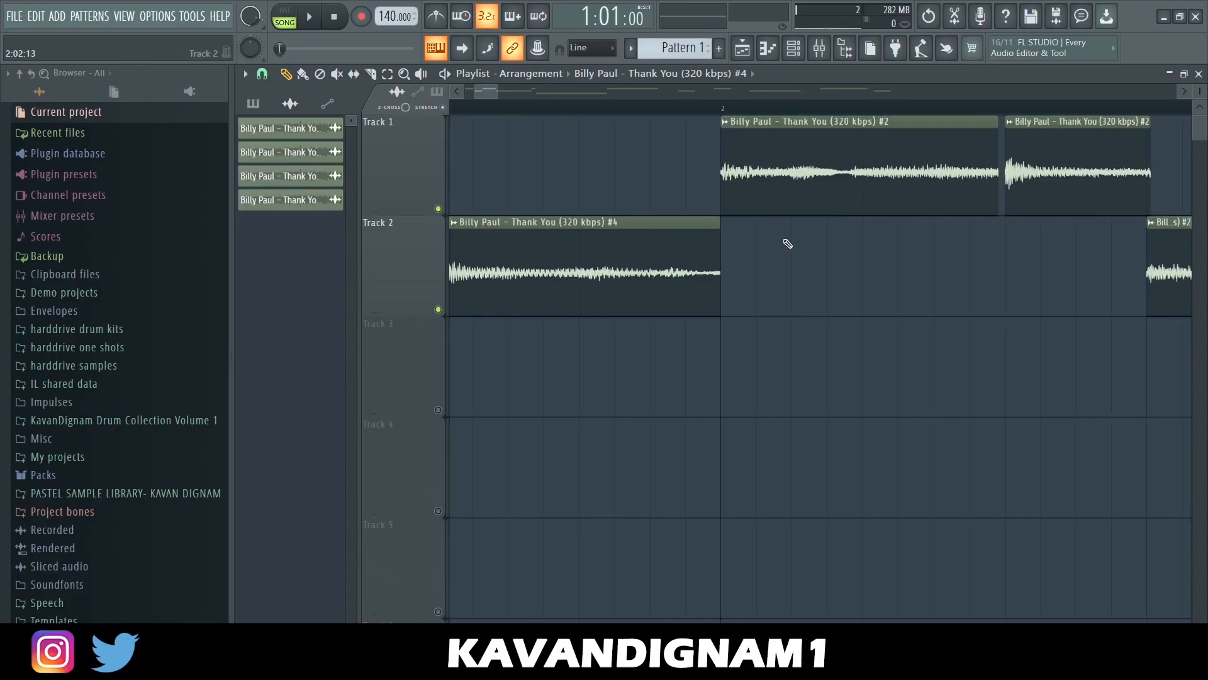
- Make the two Track 1 pieces from bar 2 onward unique and stretch each one's end to meet the next piece
scroll(787, 243, up, 1)
click(684, 122)
click(723, 232)
scroll(1125, 192, up, 2)
drag(1119, 196, 1136, 187)
scroll(1003, 263, down, 3)
click(707, 122)
click(744, 232)
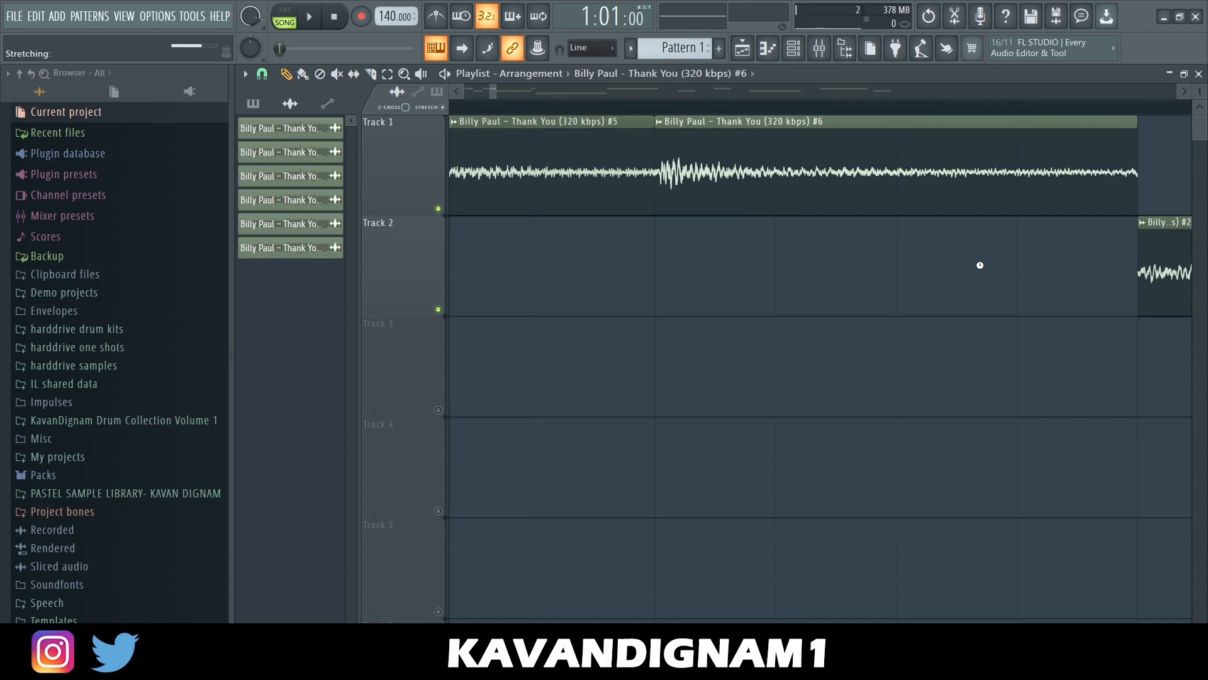
- Make the Track 2 piece starting at bar 4 unique and stretch its end to meet the next piece
scroll(911, 282, right, 3)
scroll(885, 243, down, 3)
click(839, 222)
click(858, 335)
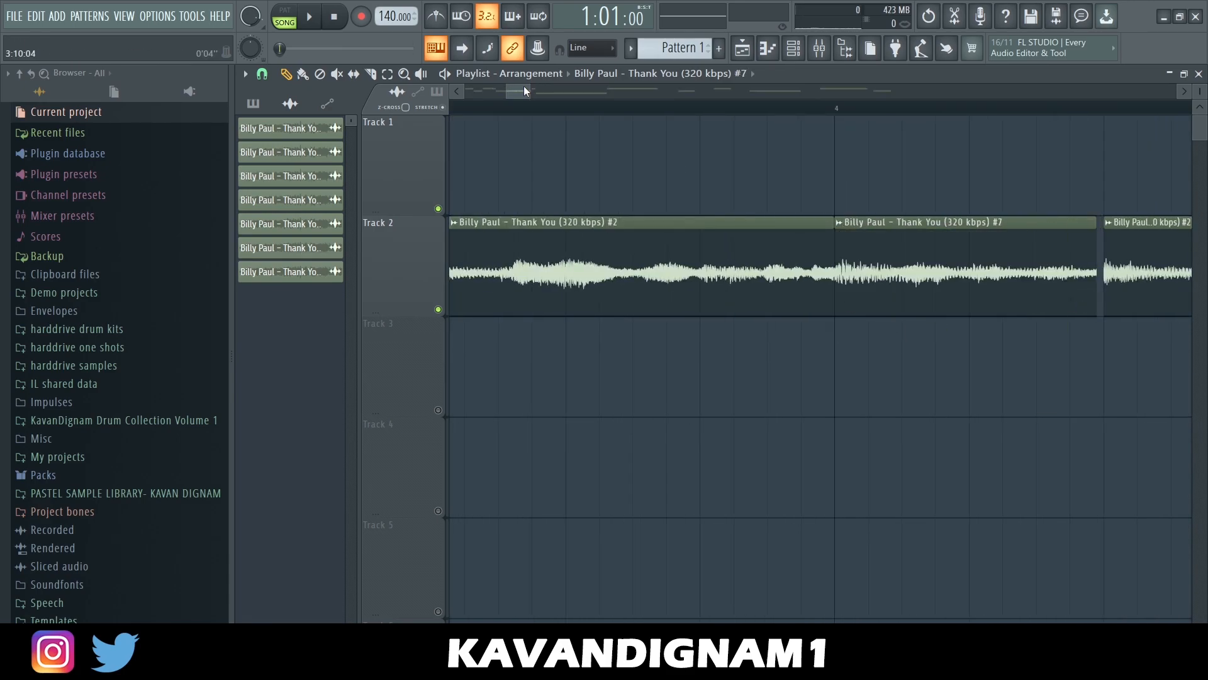
scroll(693, 326, up, 2)
- Make the last Track 2 piece of the chop unique and stretch its end back to the start of the final Track 1 piece
click(662, 222)
click(692, 334)
scroll(777, 354, down, 3)
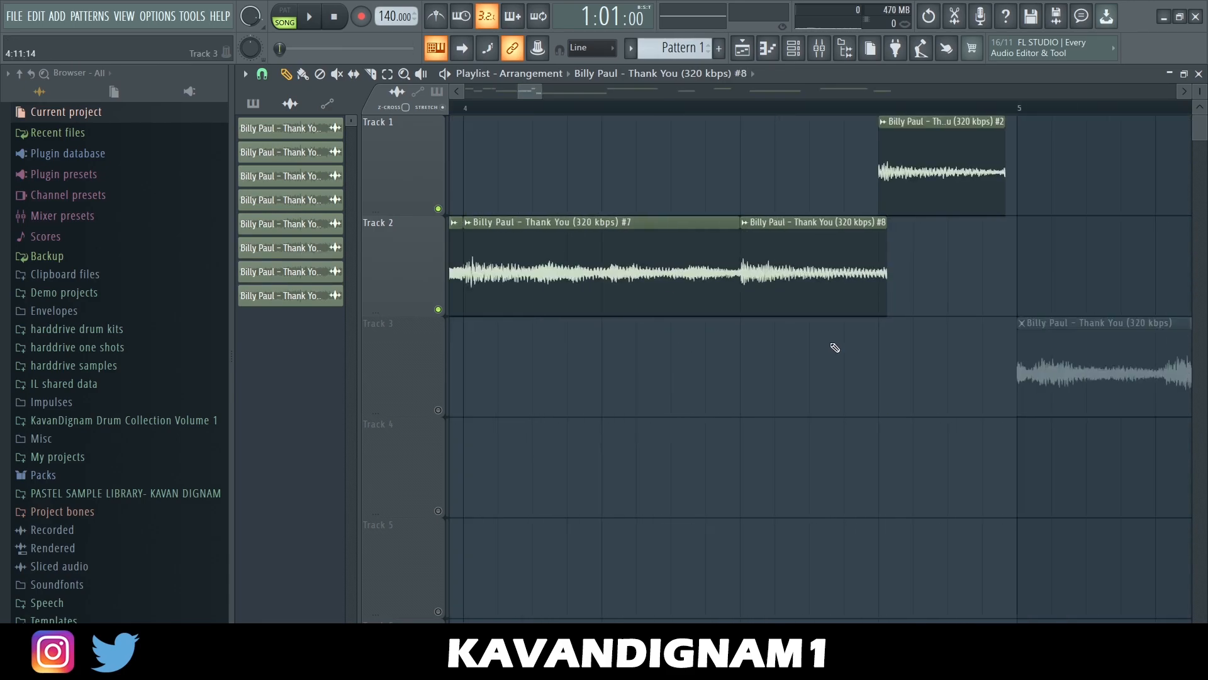
scroll(880, 302, up, 3)
drag(905, 293, 880, 295)
scroll(883, 353, down, 2)
- Make the final Track 1 piece of the chop unique and stretch its end to bar 5
scroll(884, 353, down, 2)
click(883, 122)
click(912, 233)
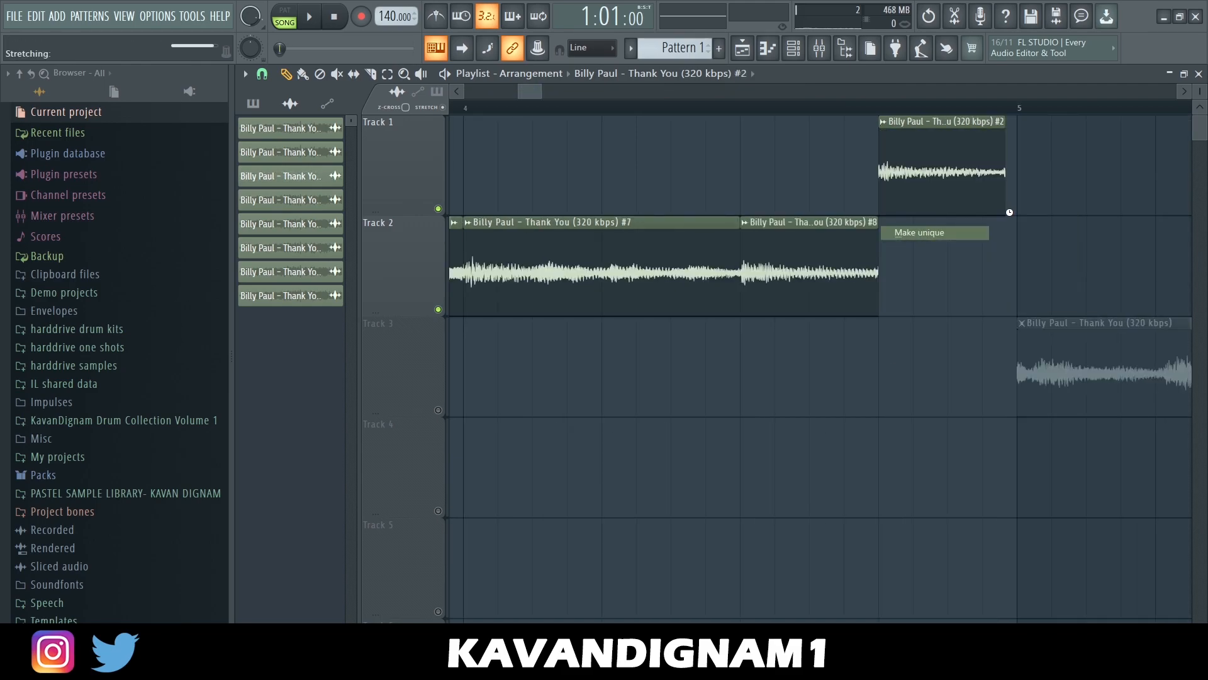
scroll(1014, 212, up, 3)
drag(983, 204, 1017, 204)
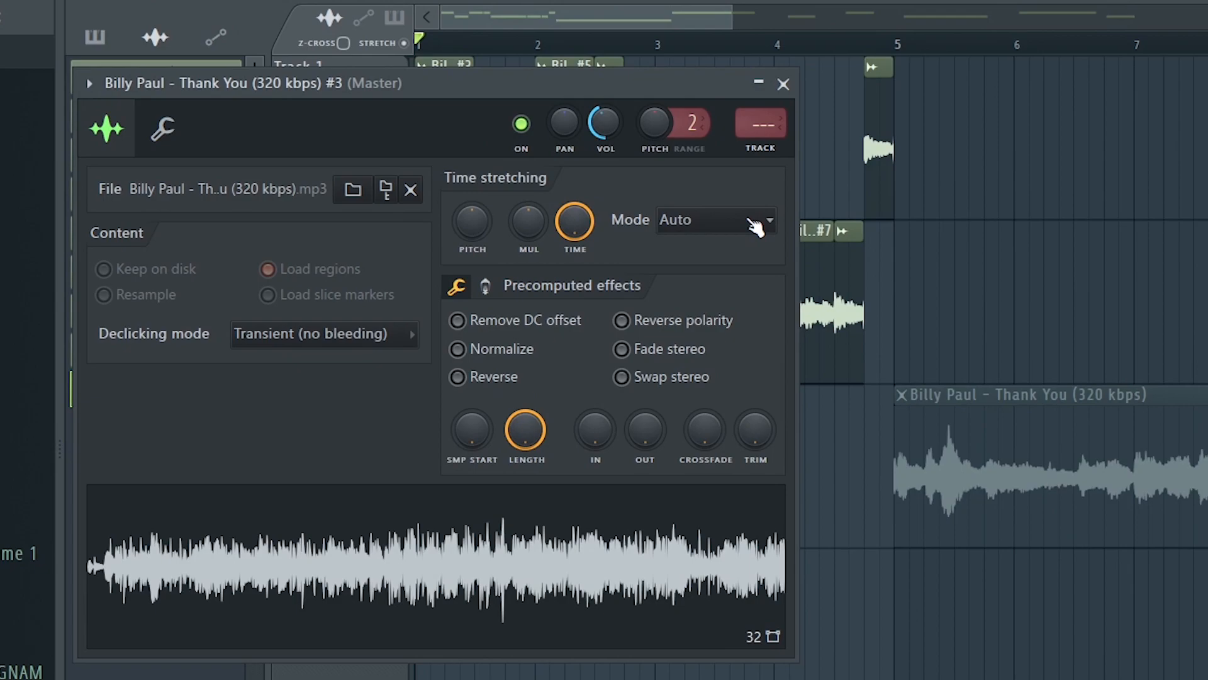
- Change the time-stretching mode of the first chopped piece in its channel settings
click(754, 225)
click(690, 183)
click(783, 83)
- Select bars 1 to 5 of the Playlist and render the mixer's Master output to an audio clip
drag(749, 108, 451, 109)
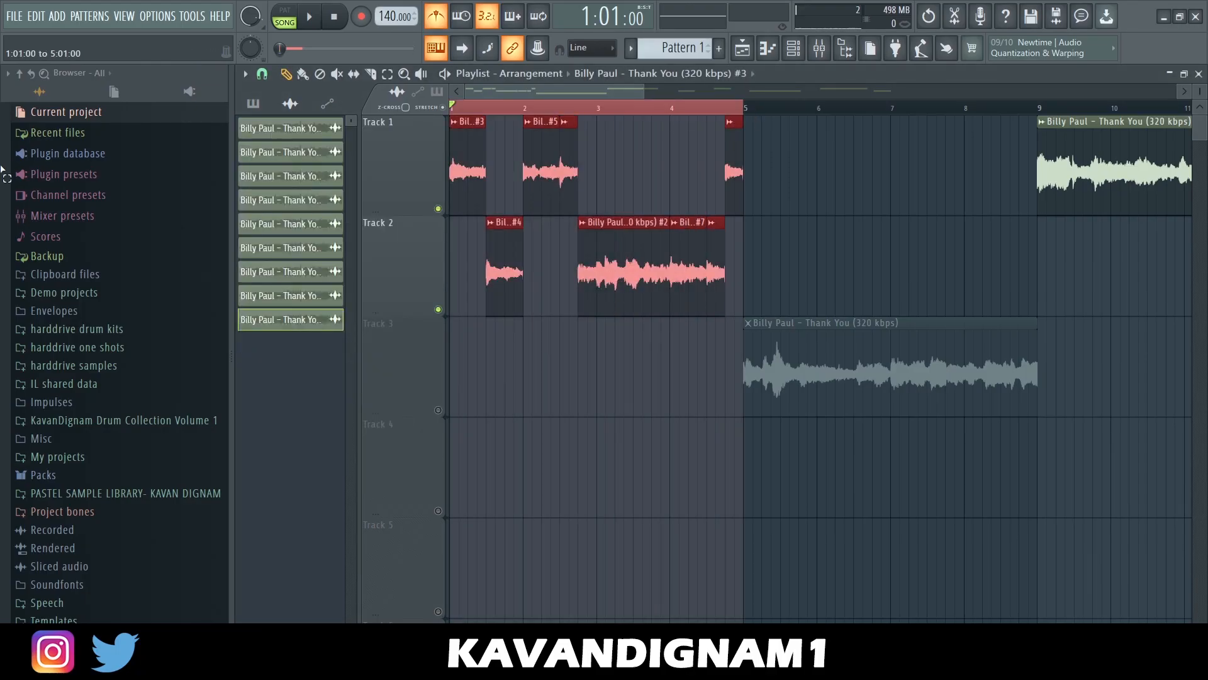
click(820, 49)
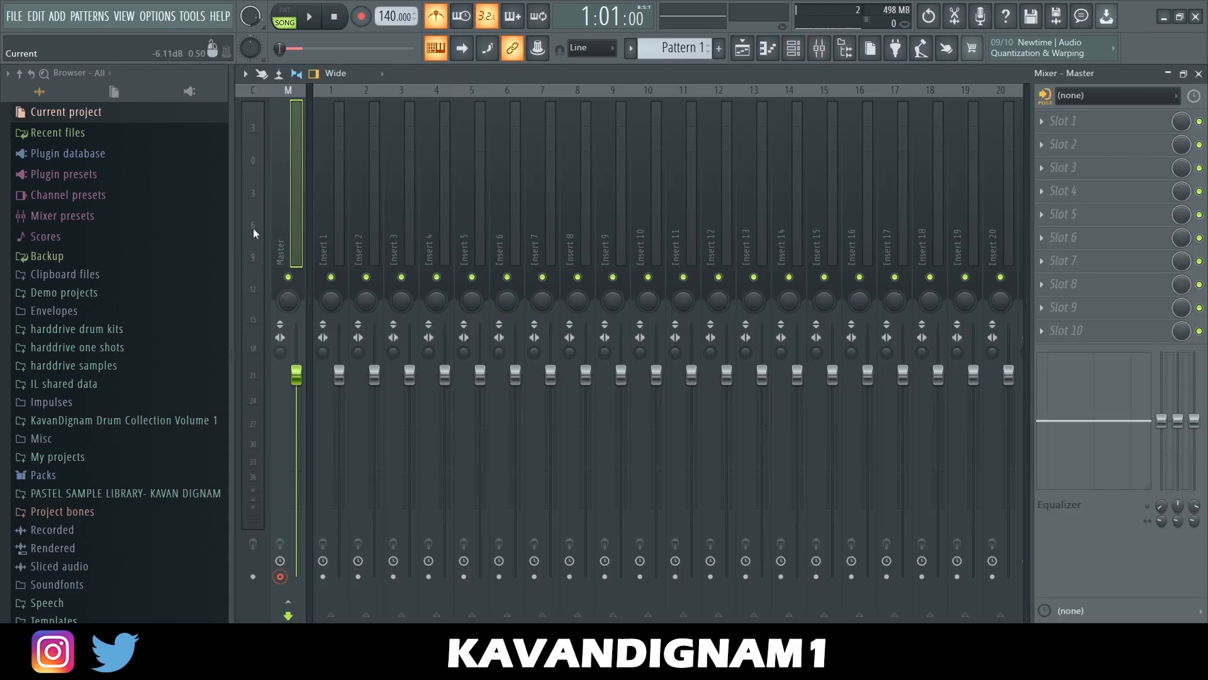
key(ctrl+alt+r)
click(715, 463)
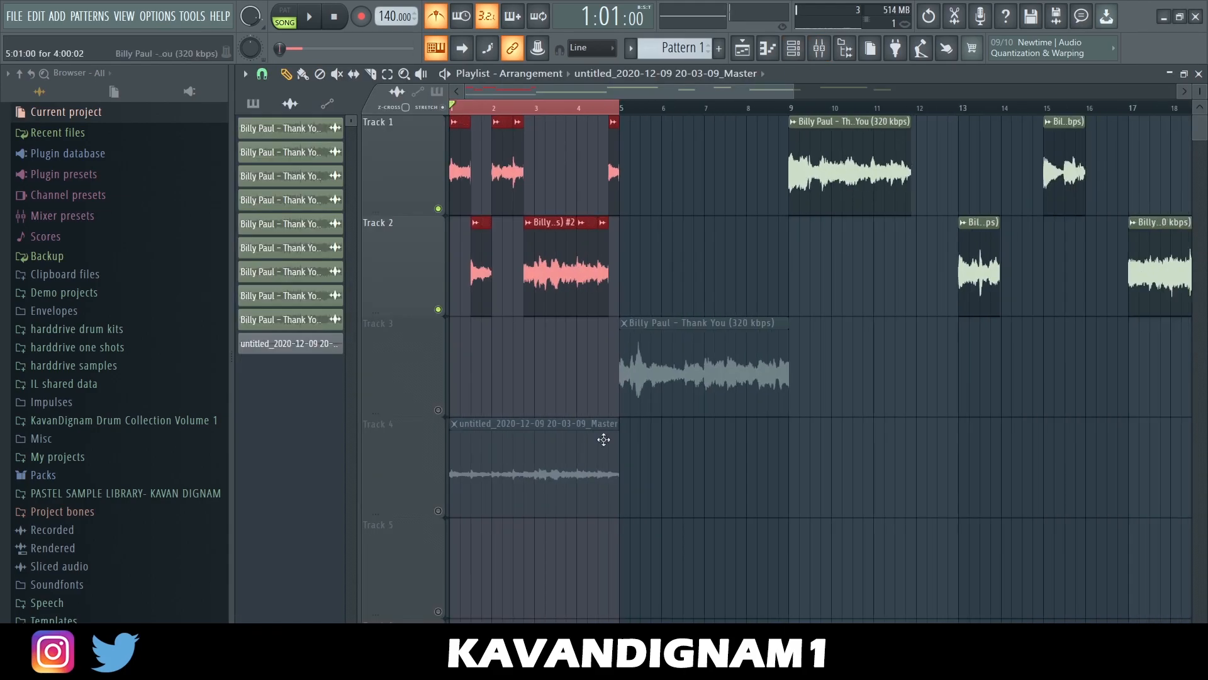
- Delete the chopped pieces in bars 1 to 5 and move the rendered Master clip to bar 1 on Track 1
key(ctrl+d)
drag(680, 258, 456, 183)
key(Delete)
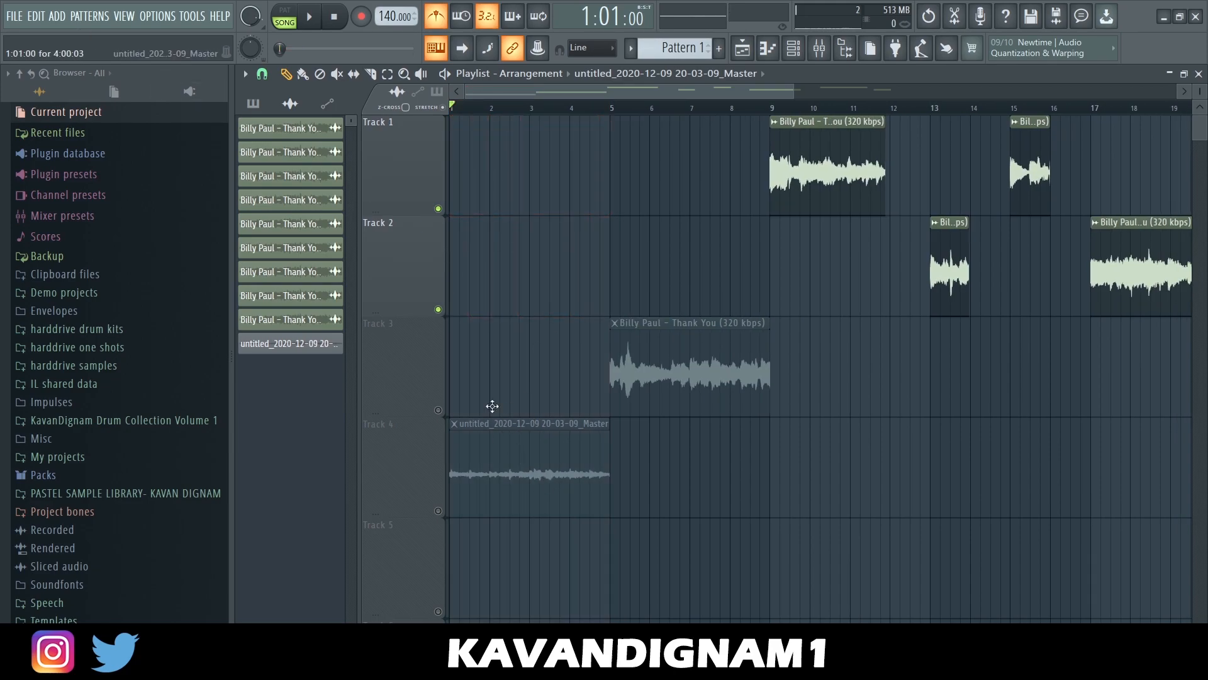
drag(510, 440, 462, 182)
- Pitch the rendered clip up in its time-stretching settings with Auto mode, and play it back
double_click(494, 160)
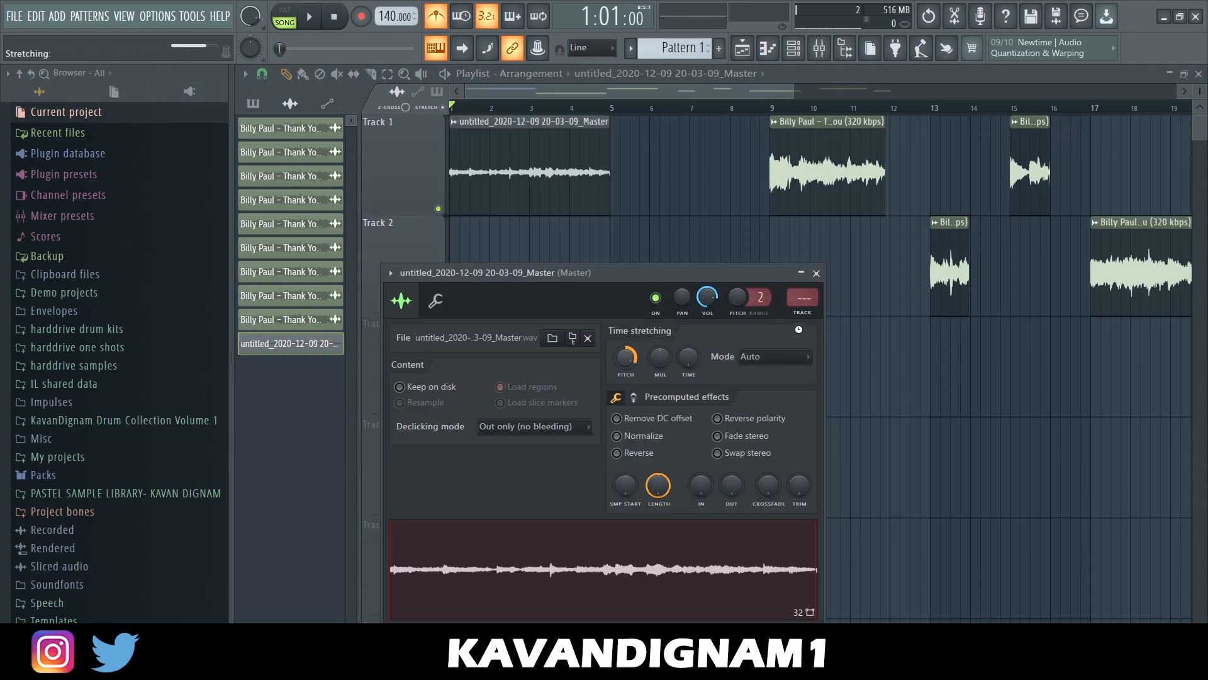
click(817, 273)
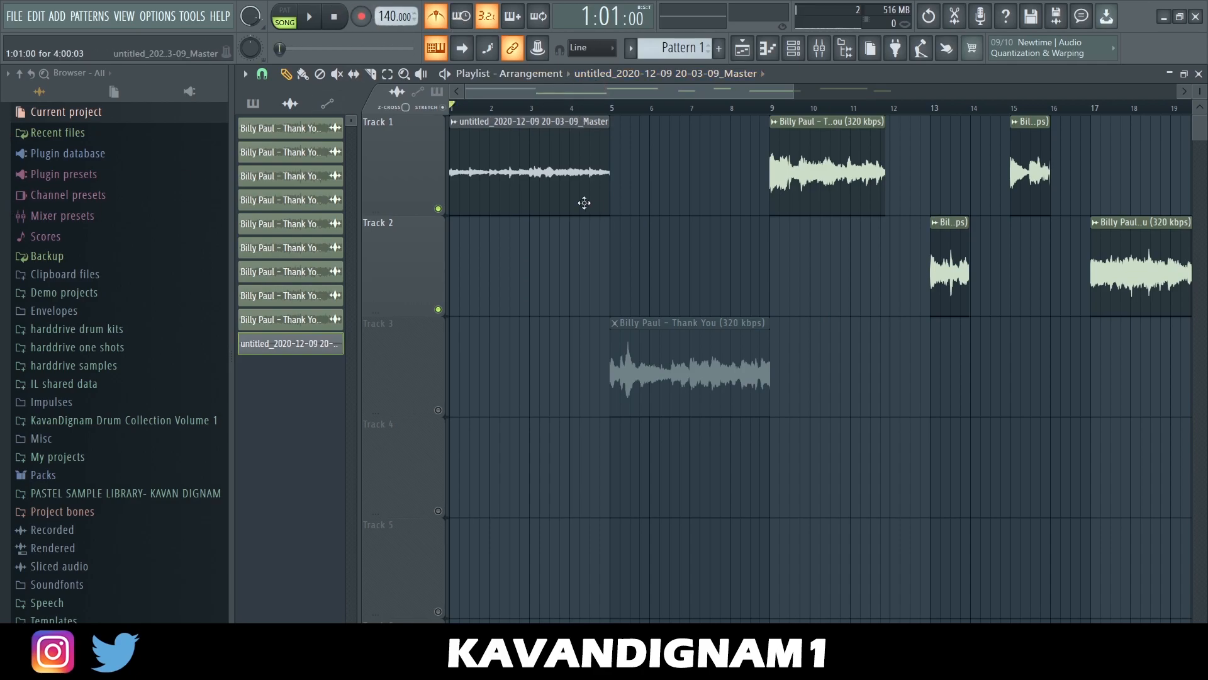
key(space)
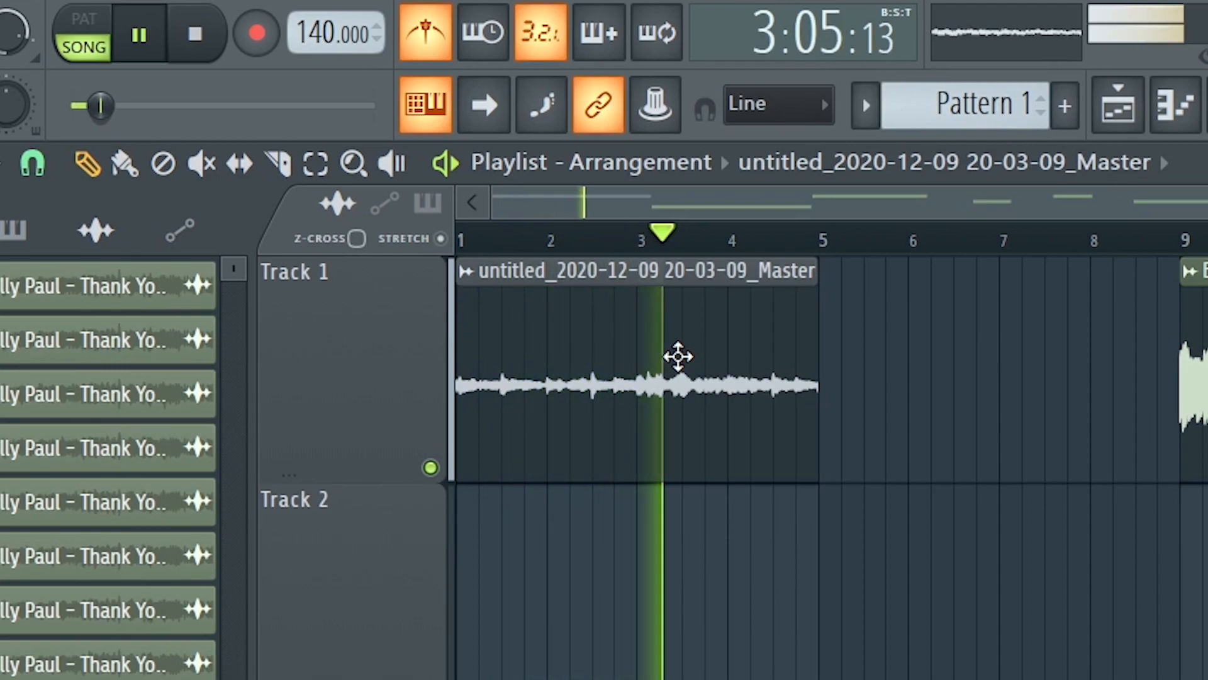
key(space)
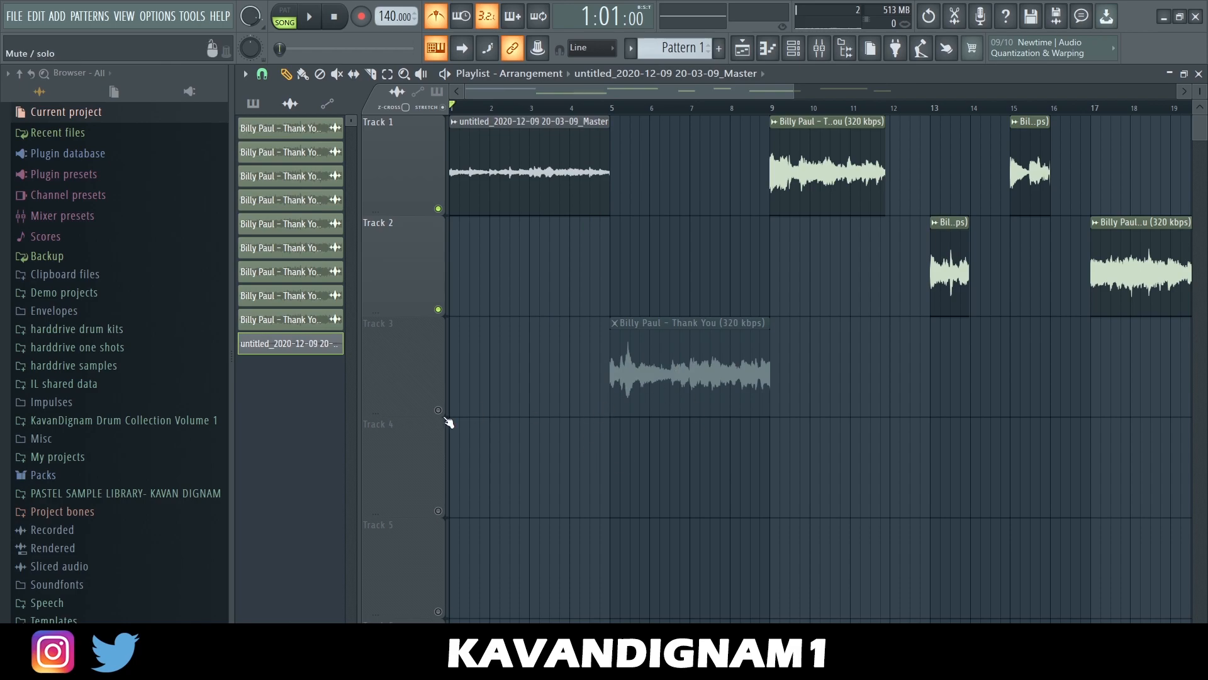
- Reopen the rendered clip's channel settings and examine its time-stretching mode choices
double_click(486, 196)
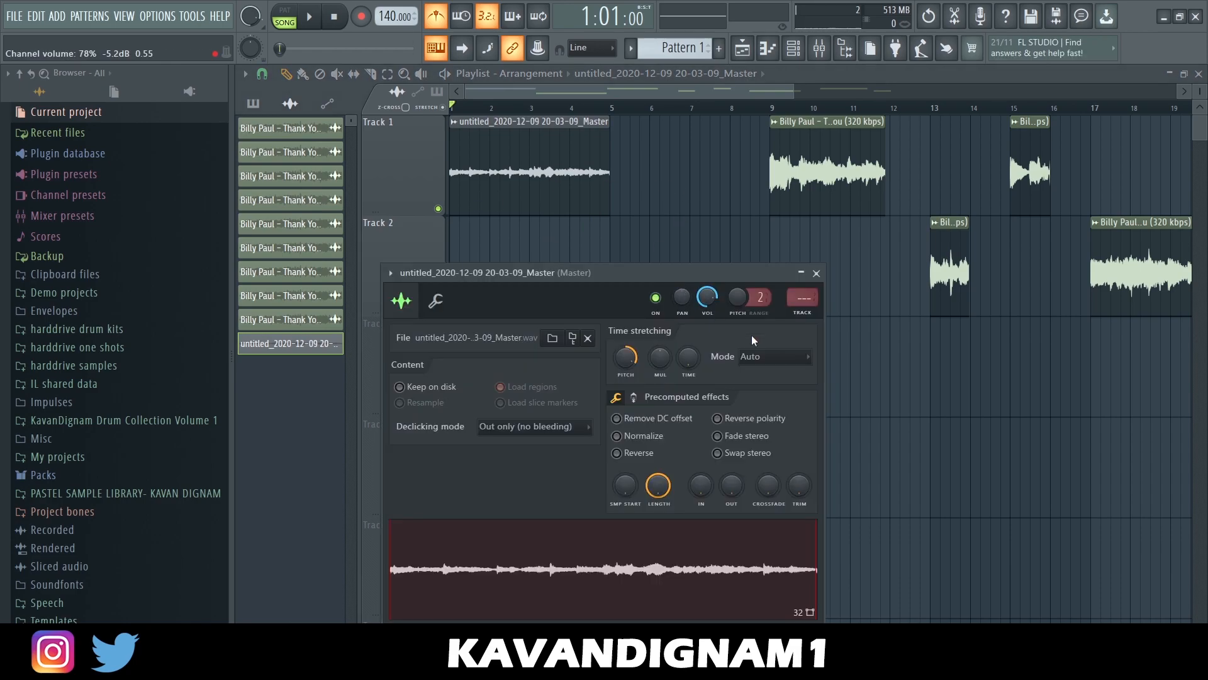
click(747, 348)
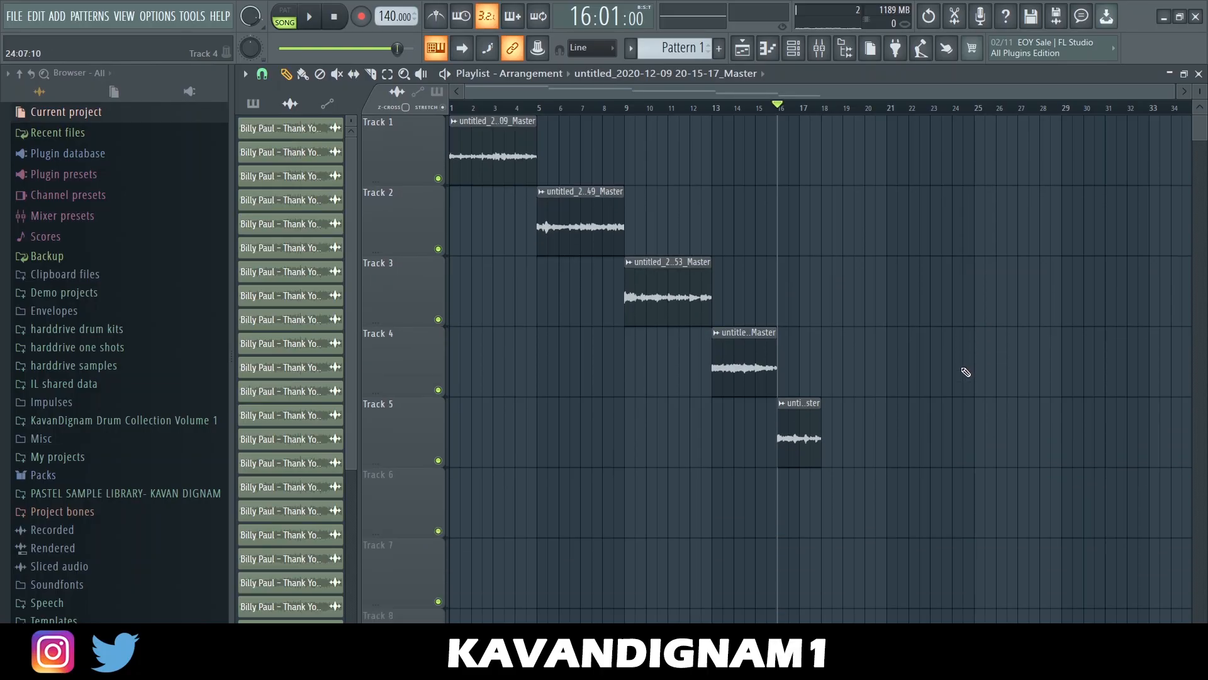
- Select bars 1 to 18 across the five rendered clips and render the Master output to one audio clip
scroll(1008, 384, down, 4)
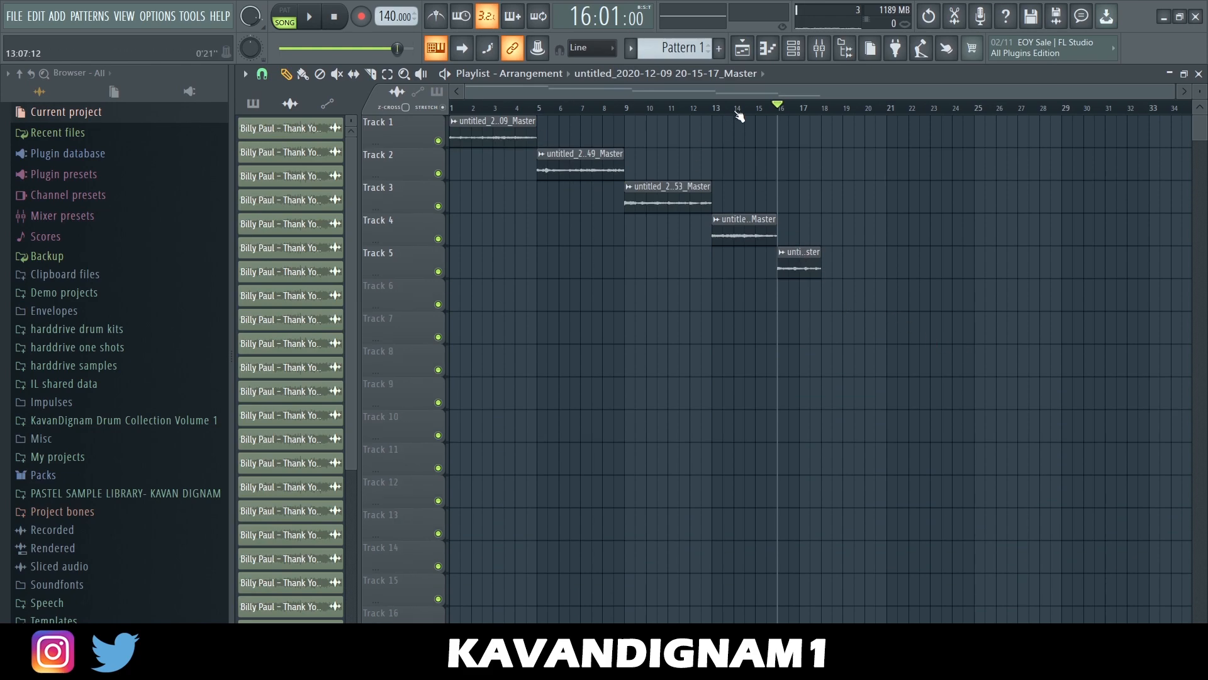
drag(826, 114, 5, 393)
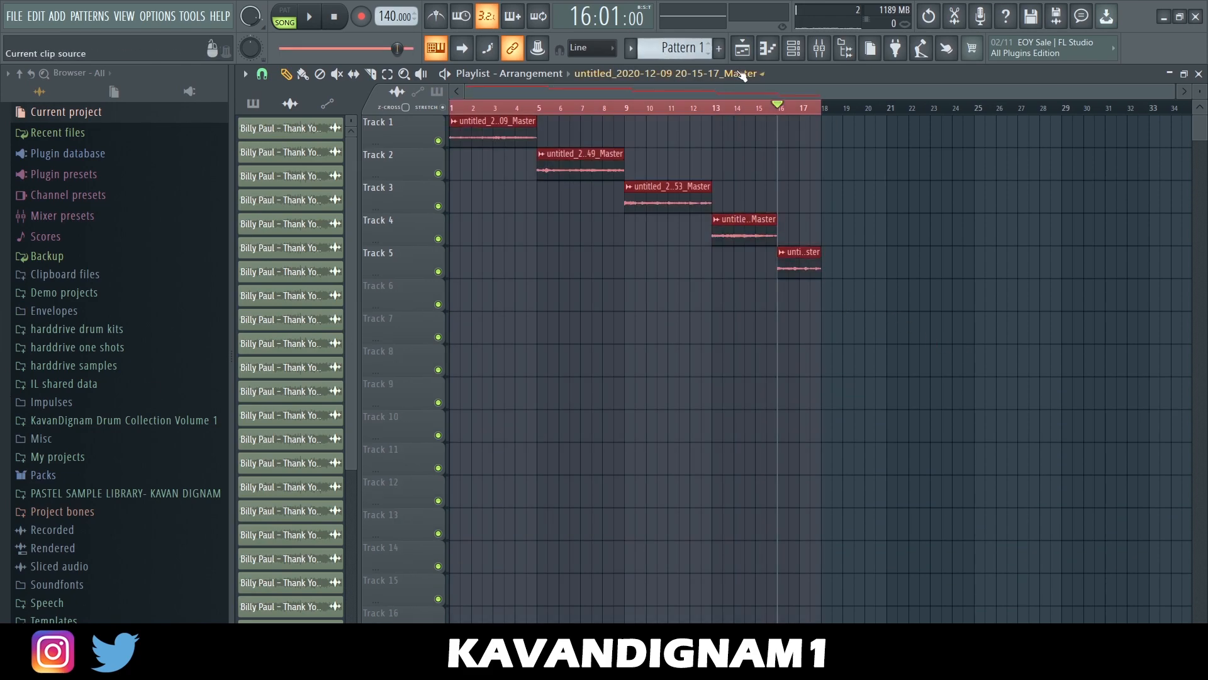
click(819, 49)
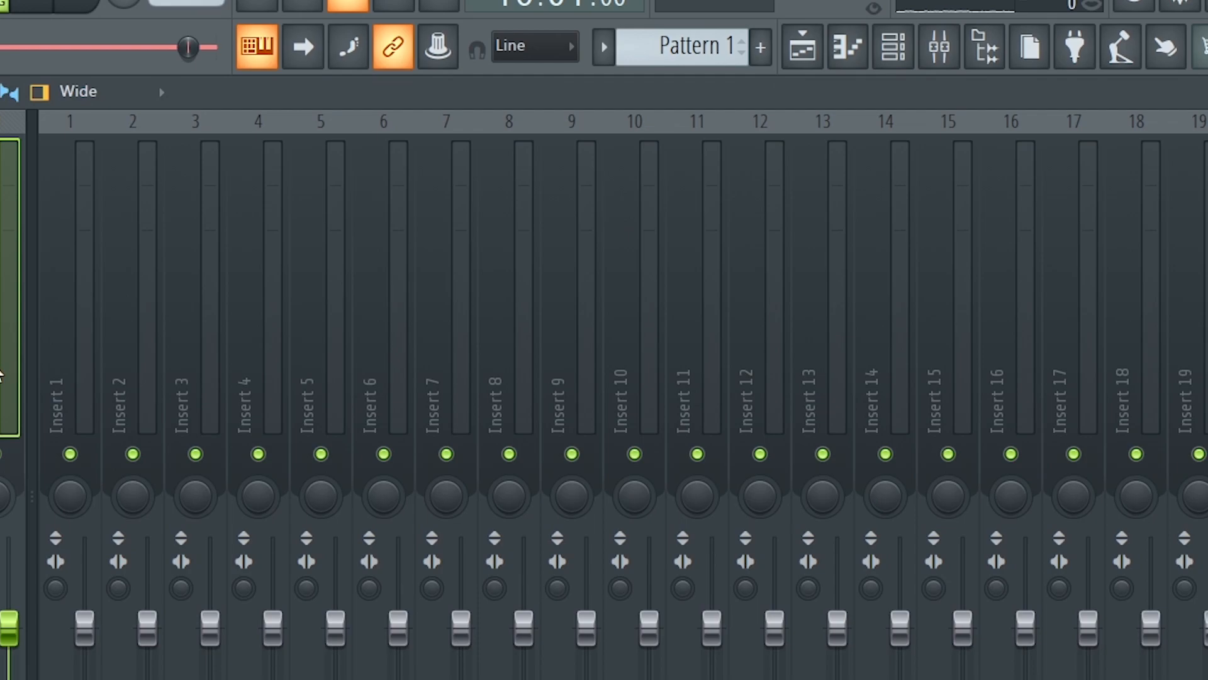
key(alt+r)
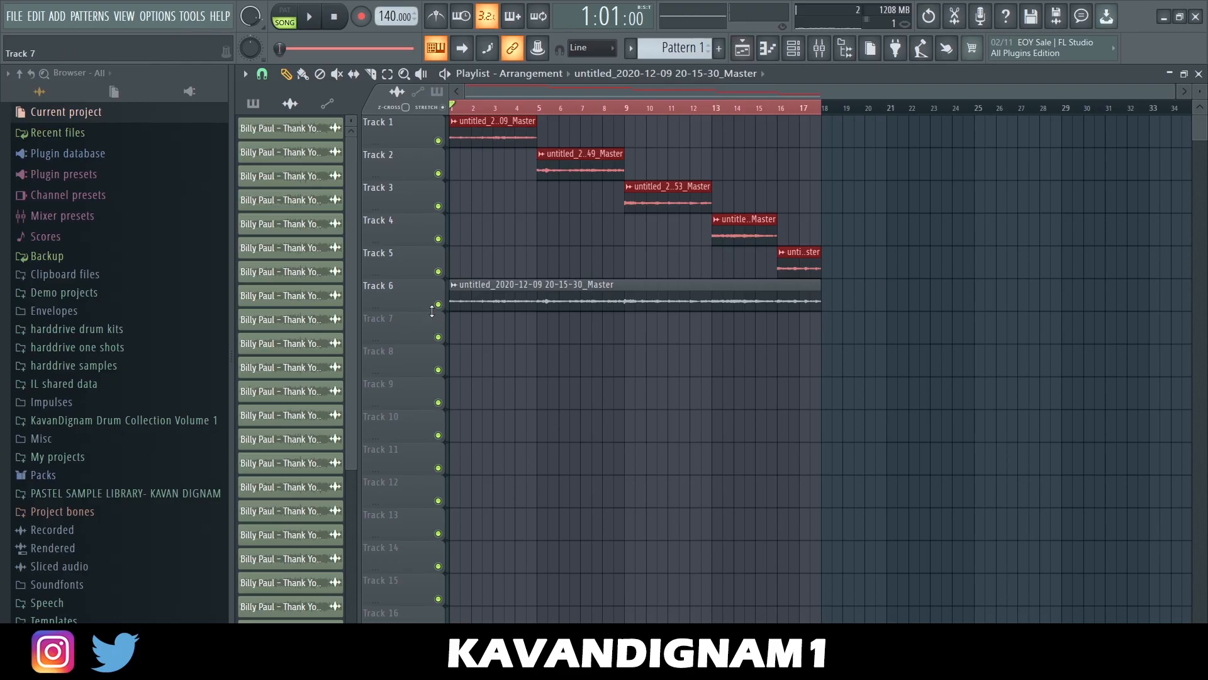
- Solo Track 6 with the combined render and clear the time selection
right_click(438, 305)
scroll(803, 318, up, 2)
key(ctrl+d)
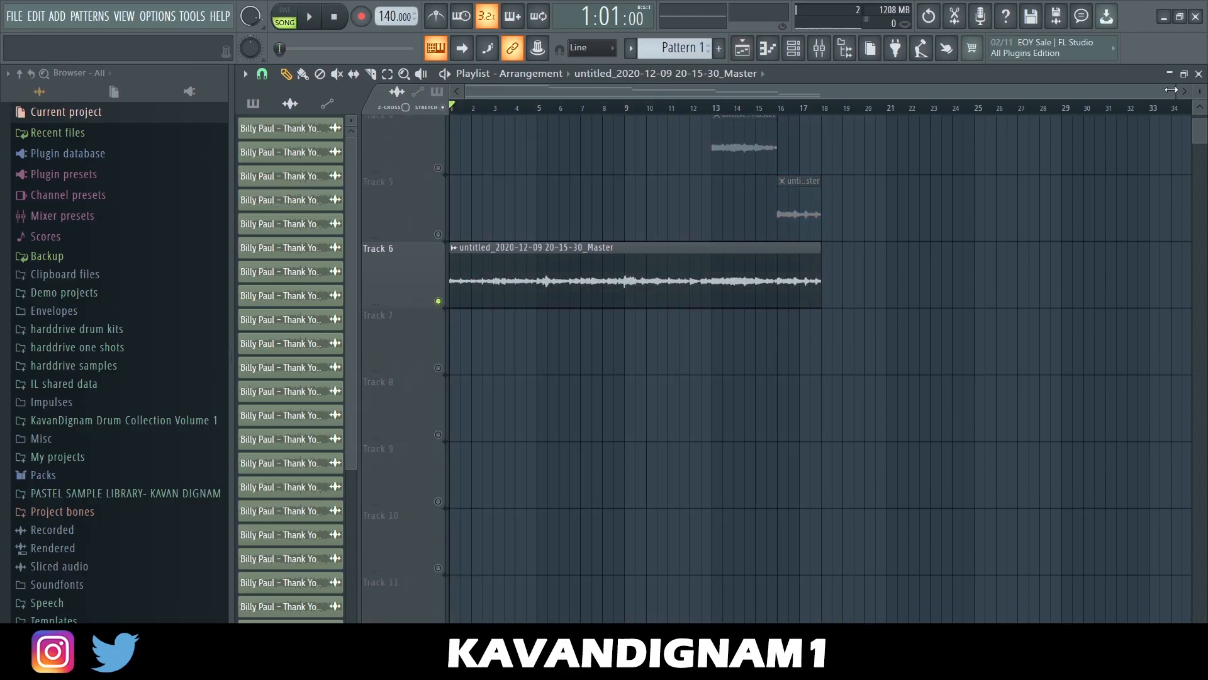
- Open the combined render in a new Fruity Slicer channel and slice it by Beat
drag(1173, 90, 1027, 90)
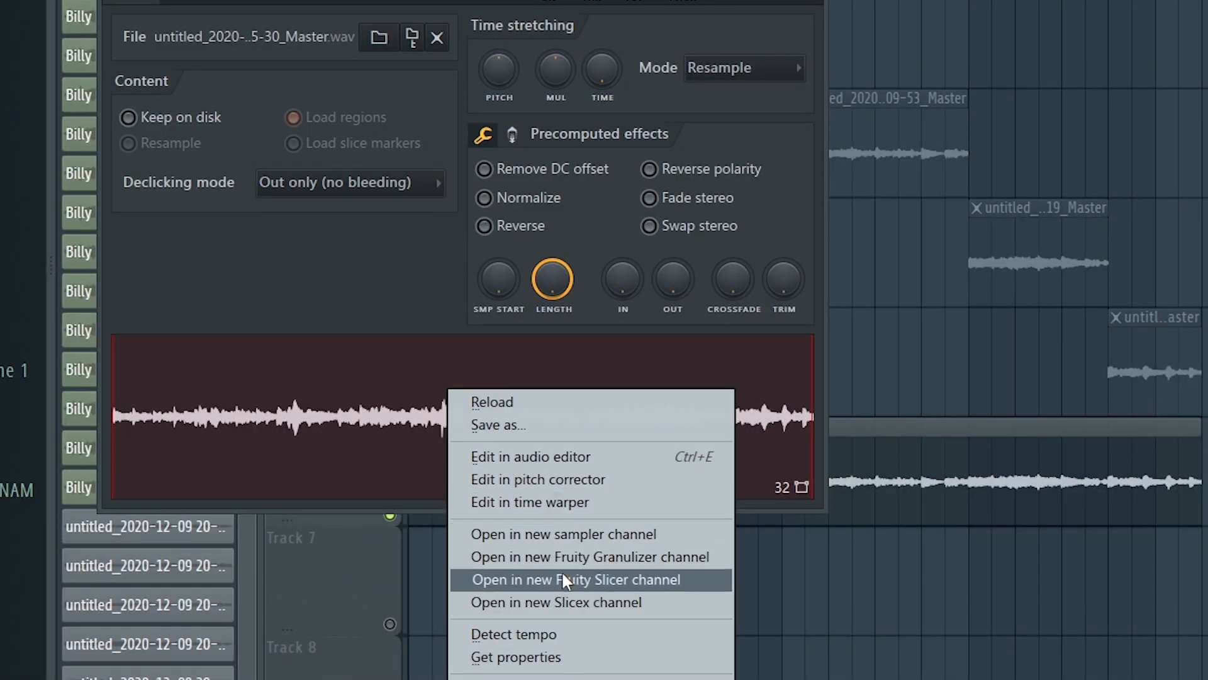
click(562, 579)
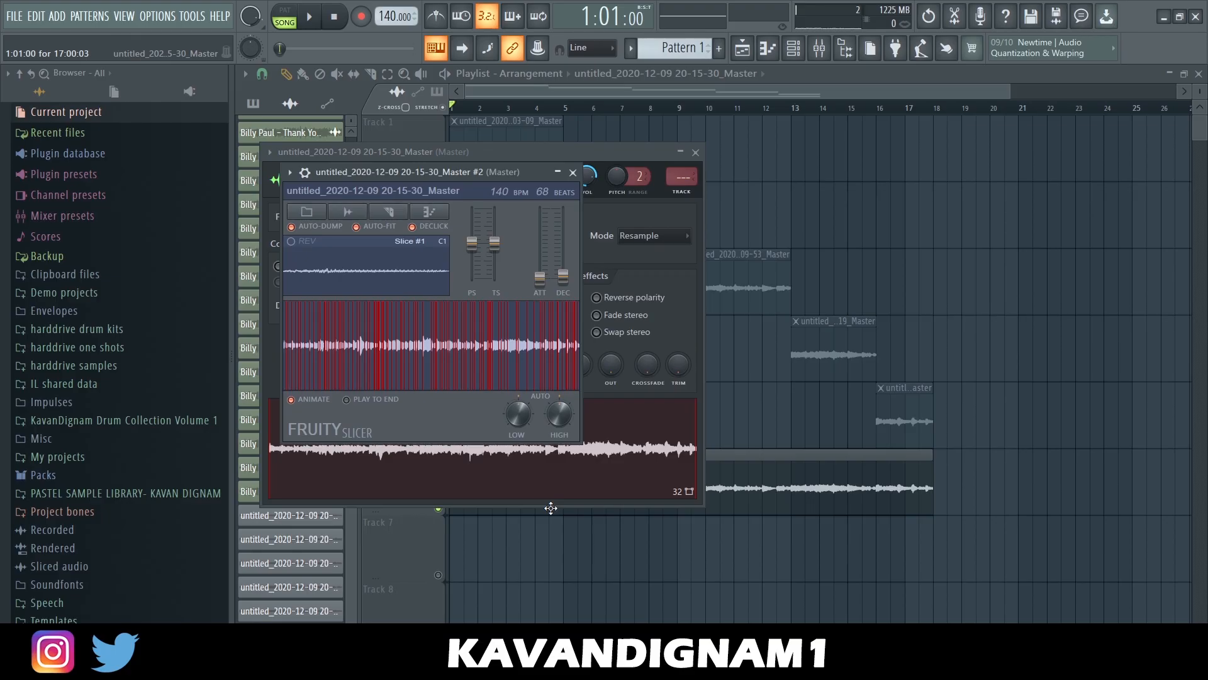
click(389, 212)
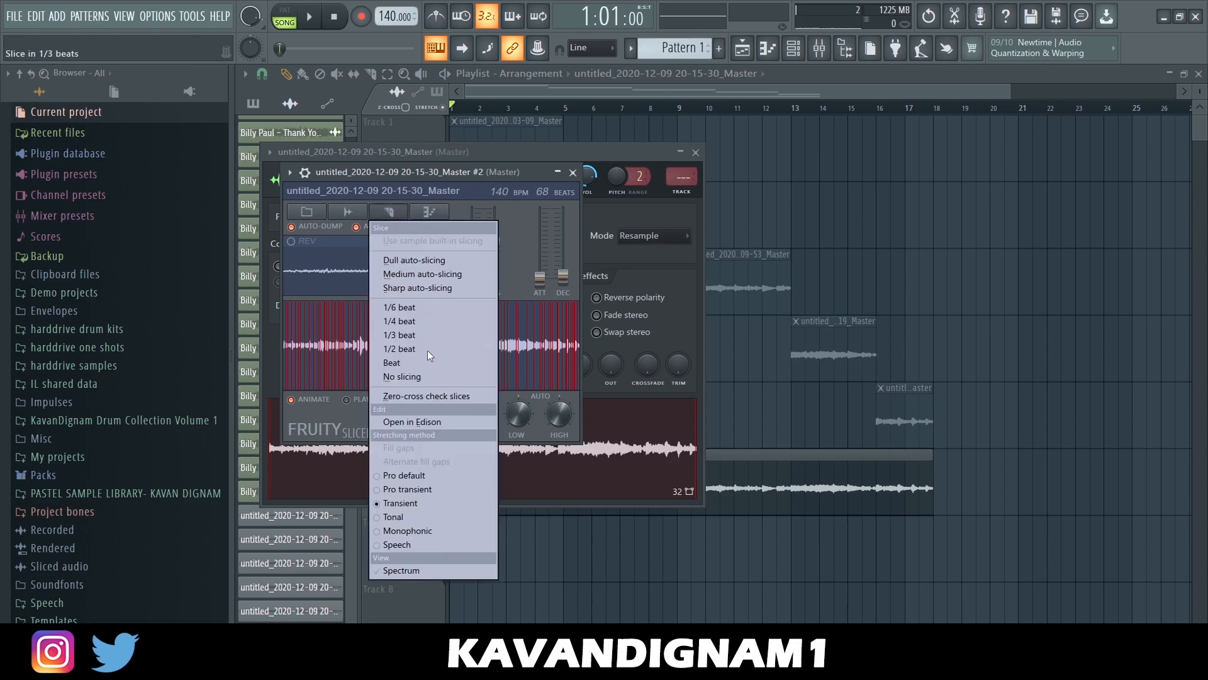
click(422, 365)
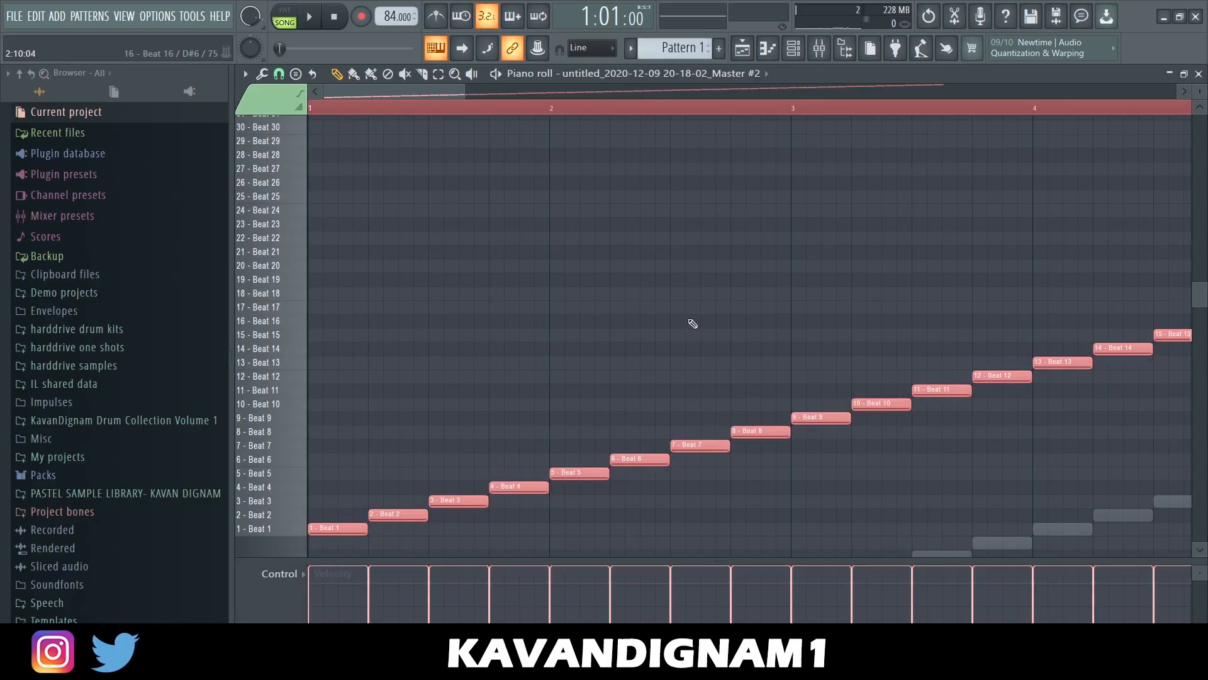
- Rearrange the slice notes to play Beats 9–16 from bar 1, Beats 1–8 from bar 3, 17-18-18-20 three times from bar 5, and Beats 25–28 in bar 8
key(ctrl+d)
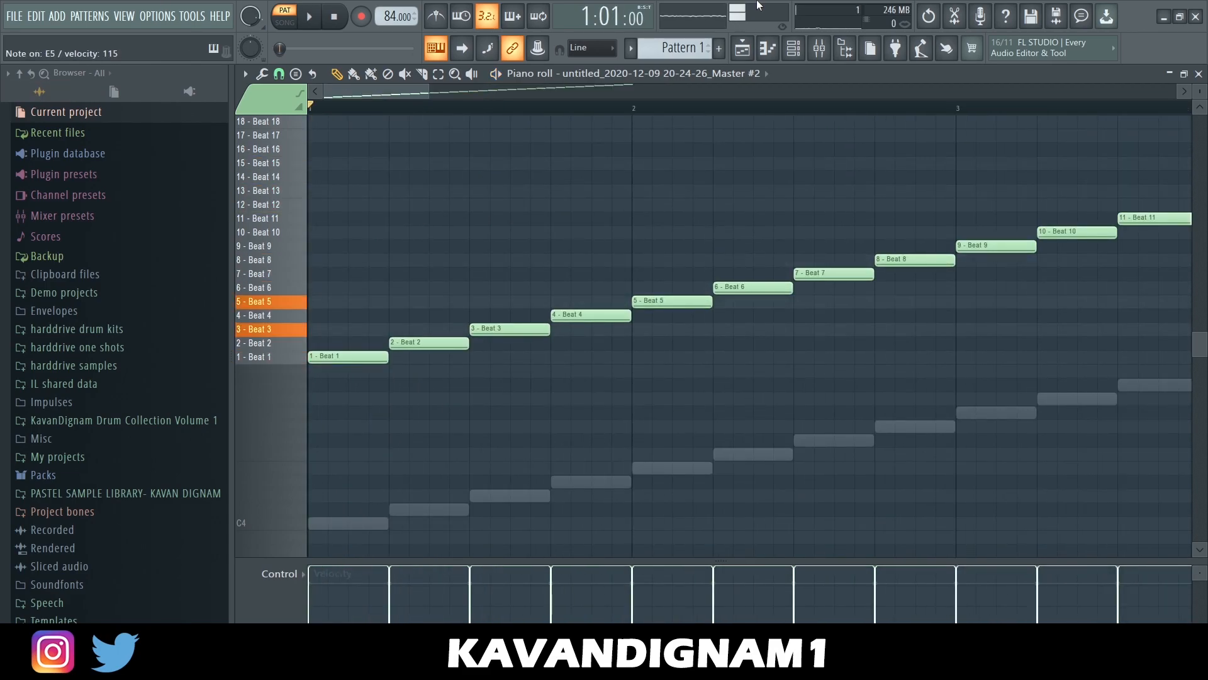
drag(428, 93, 458, 93)
key(space)
drag(469, 329, 469, 274)
drag(523, 316, 524, 260)
right_click(524, 260)
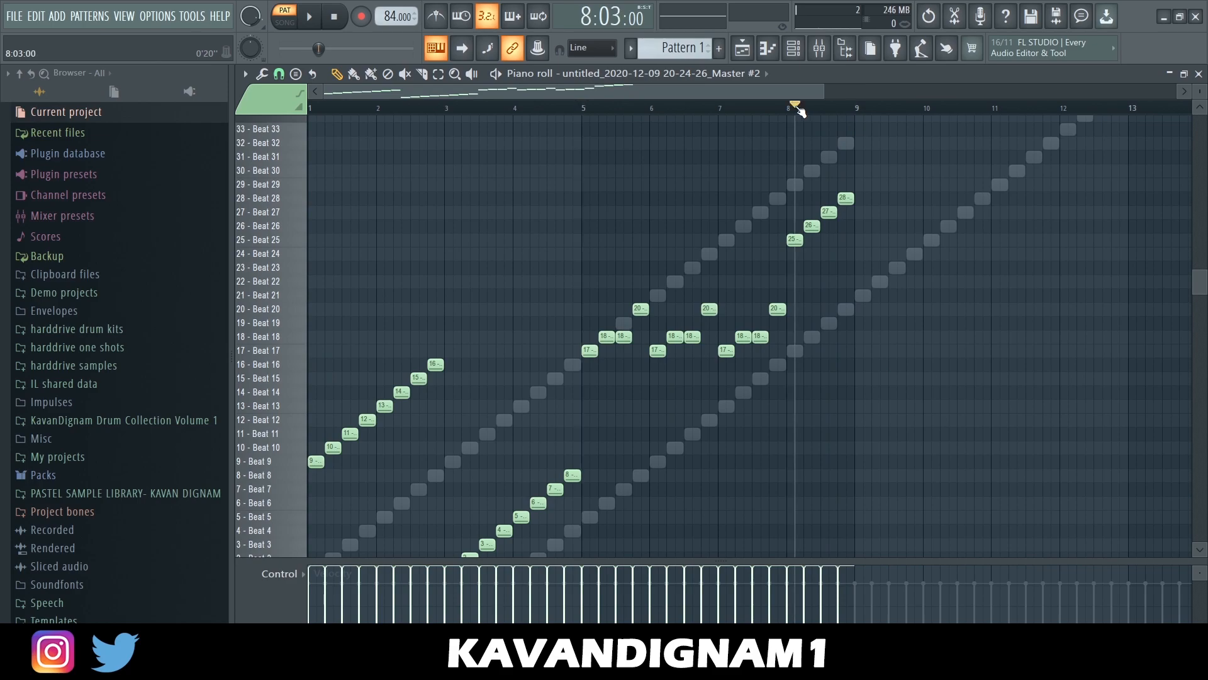
scroll(723, 353, down, 2)
scroll(722, 353, down, 4)
scroll(722, 351, up, 3)
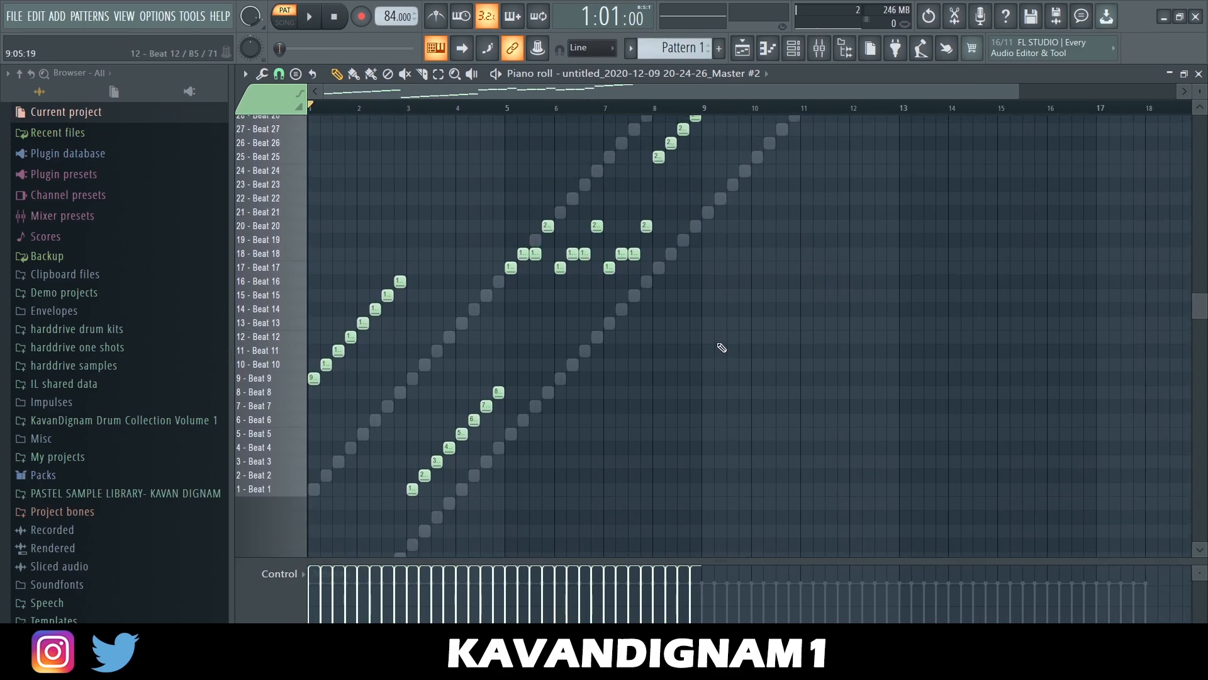
- Select bars 1 to 8 of the playlist around the rearranged Pattern 1 and render the Master output to one audio clip
scroll(466, 315, up, 2)
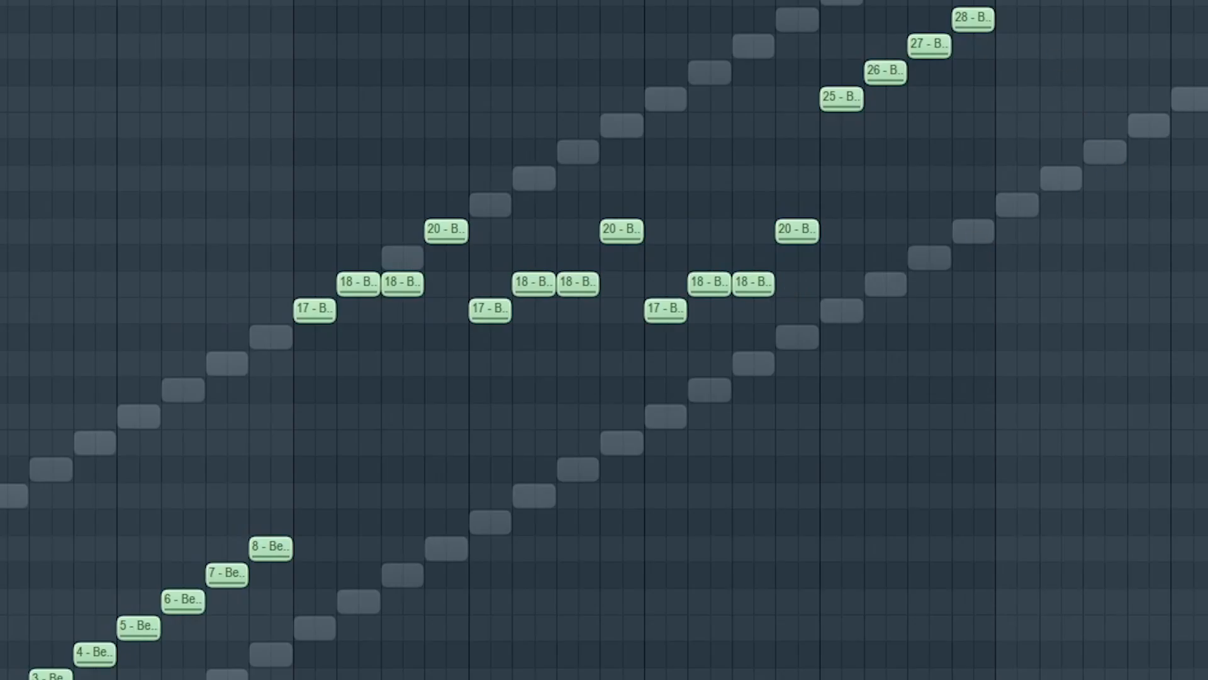
scroll(1032, 239, down, 1)
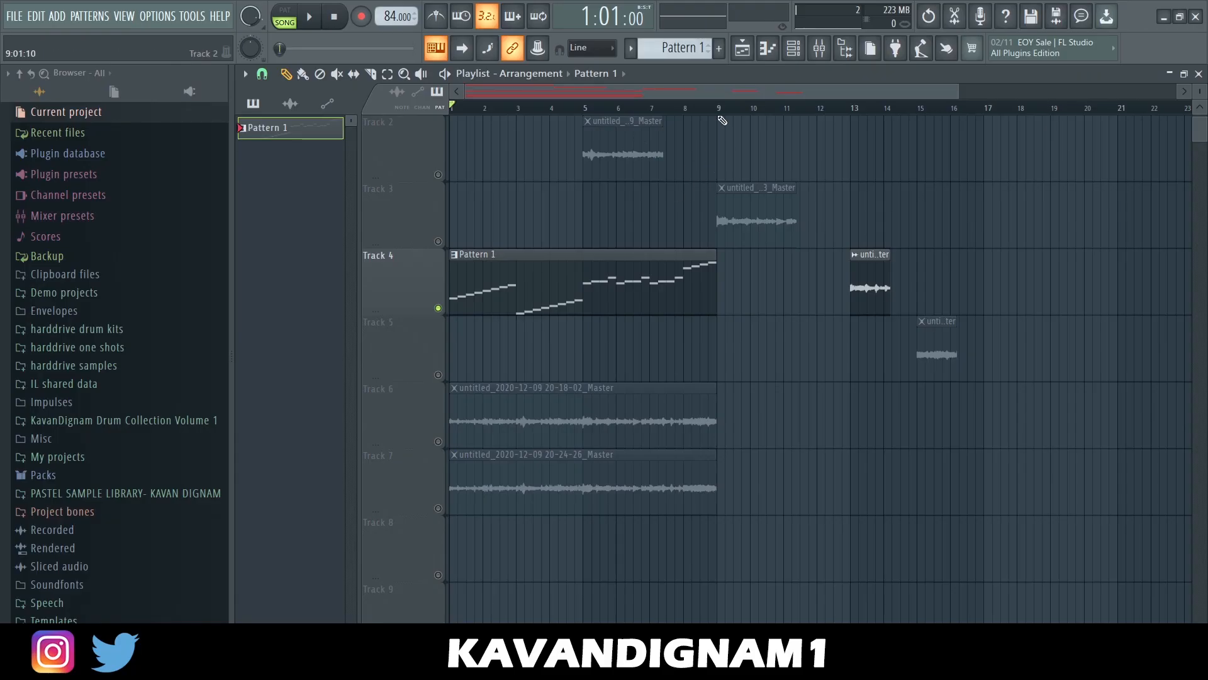
drag(722, 120, 3, 195)
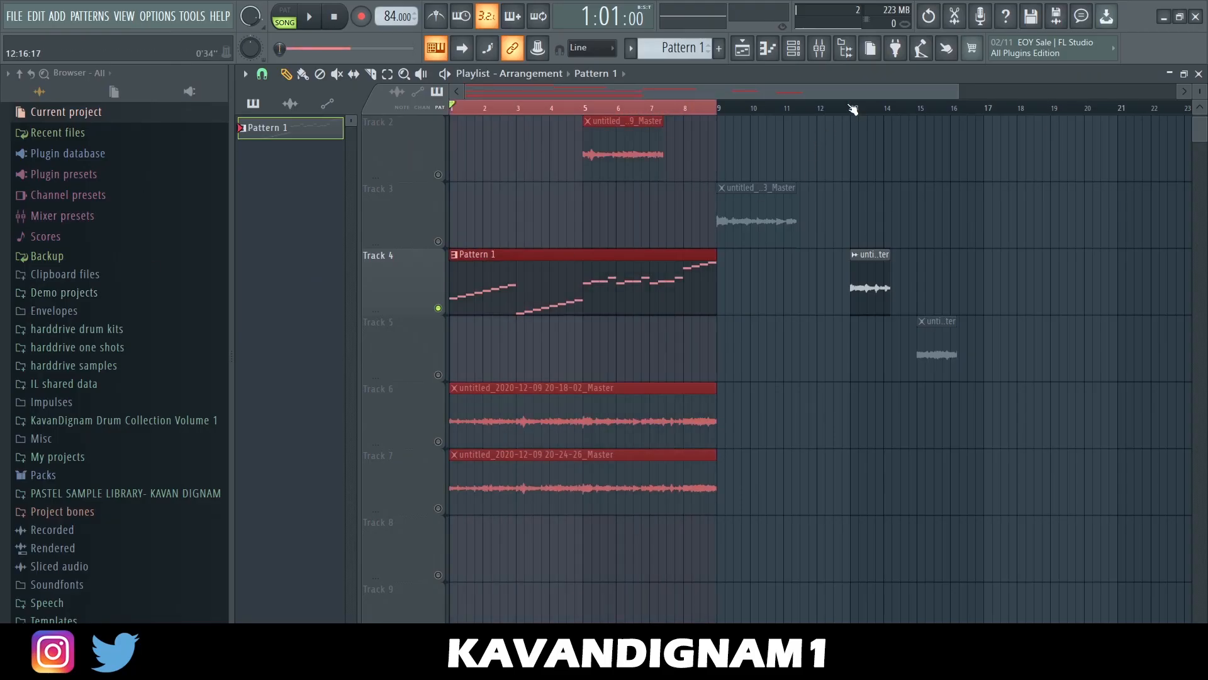
click(825, 51)
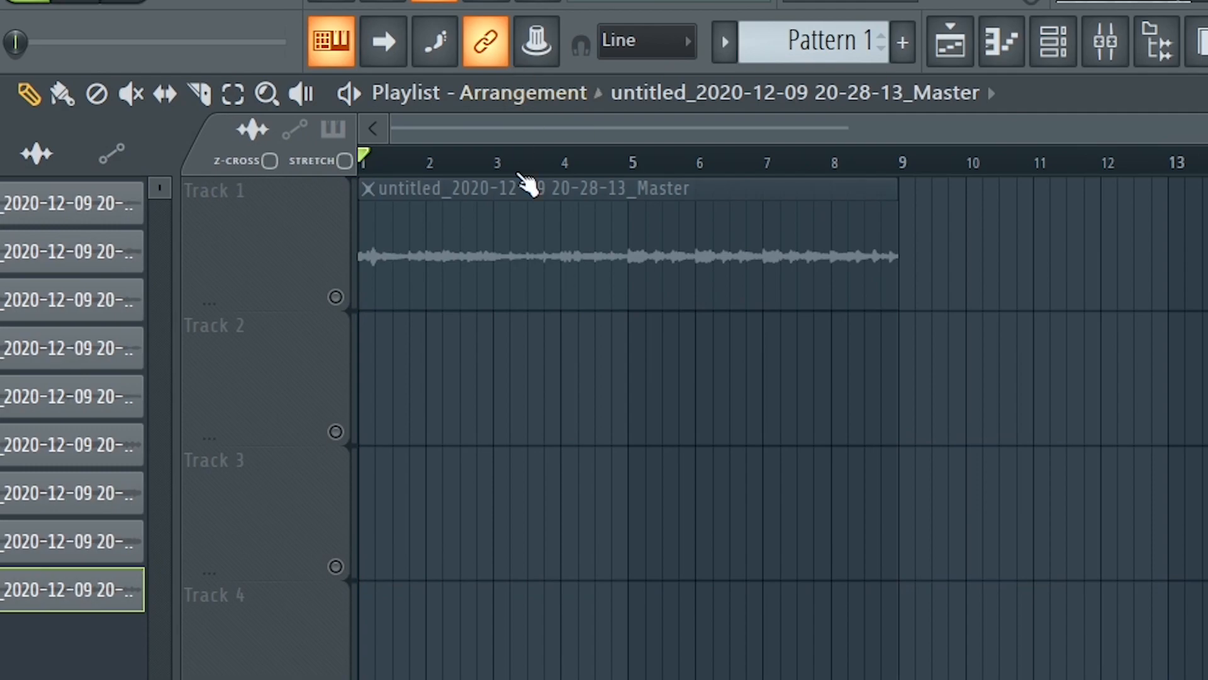
- Set the new rendered clip's time-stretching mode to Stretch, raise the project tempo to 92 BPM and play it back
double_click(484, 259)
click(821, 476)
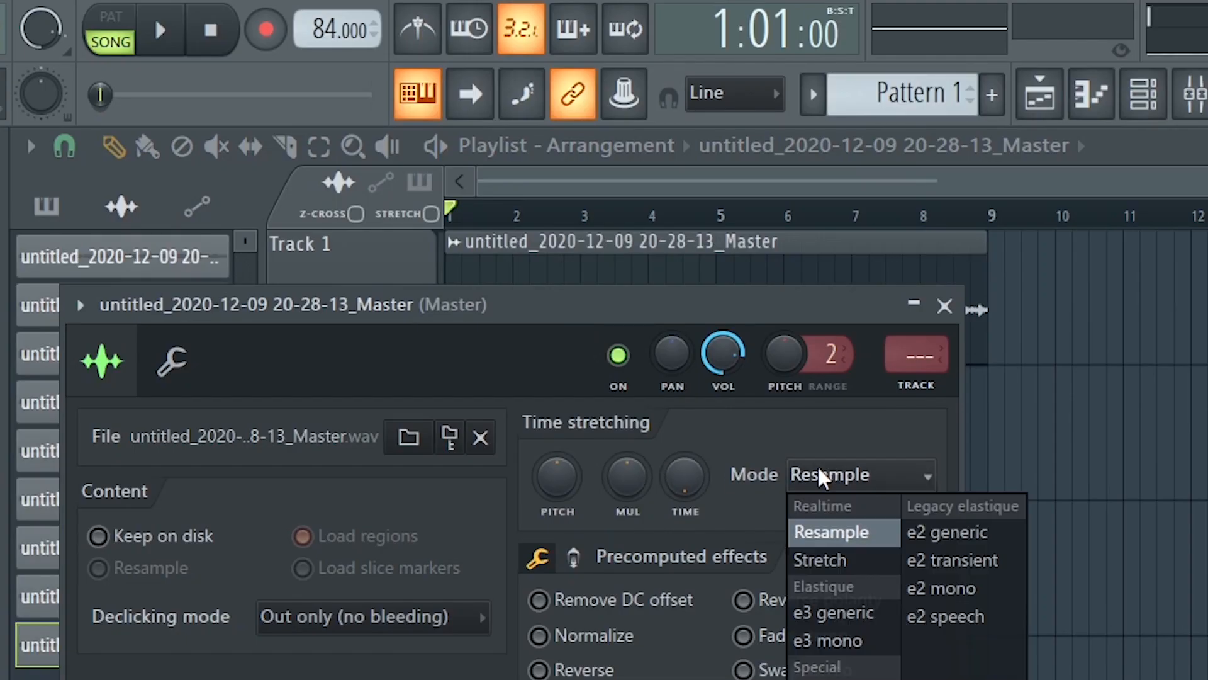
click(821, 560)
drag(340, 28, 340, 19)
click(698, 677)
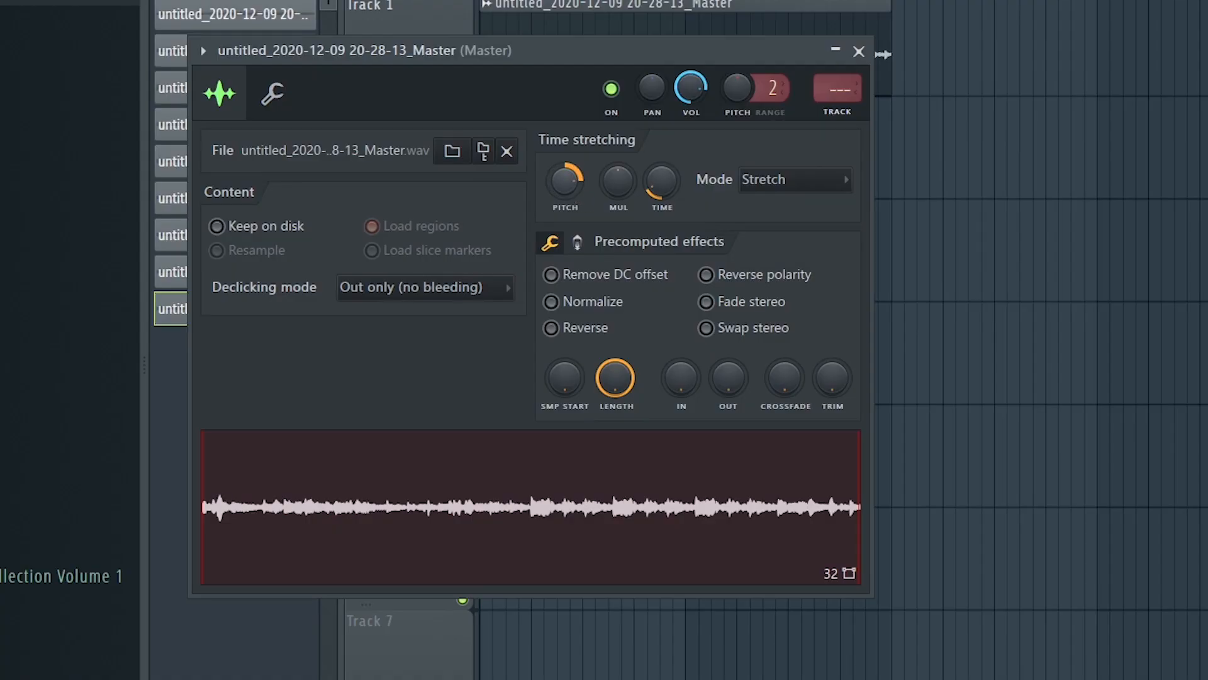
click(867, 51)
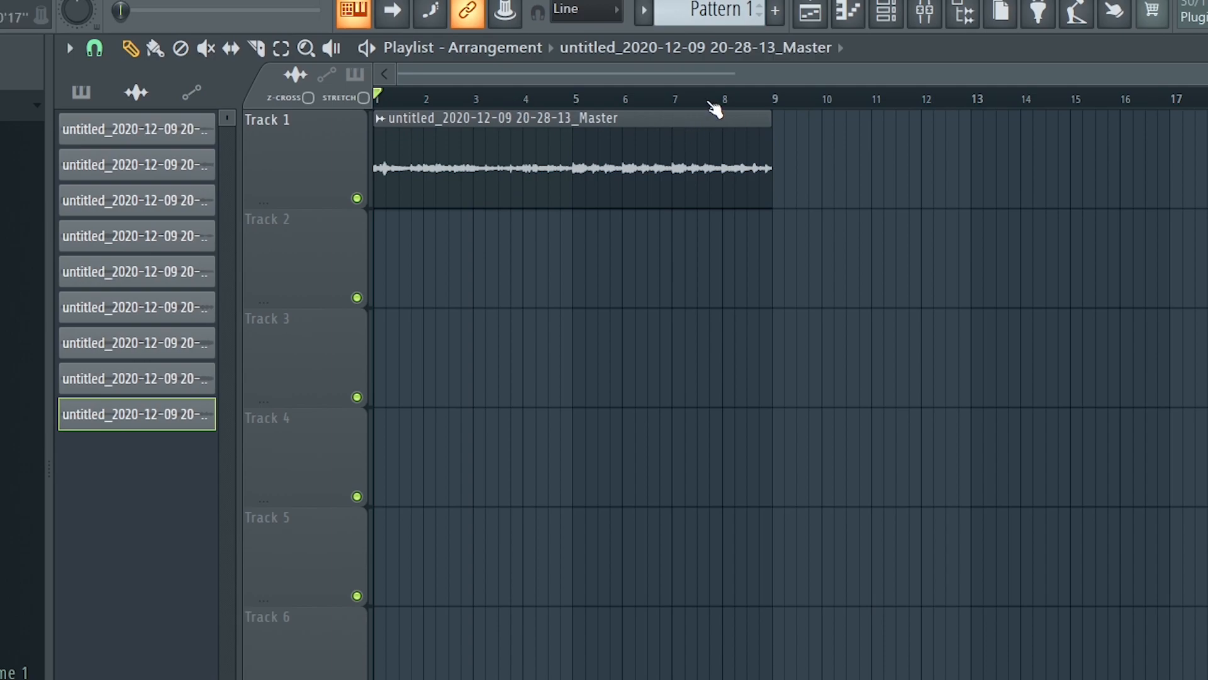
key(space)
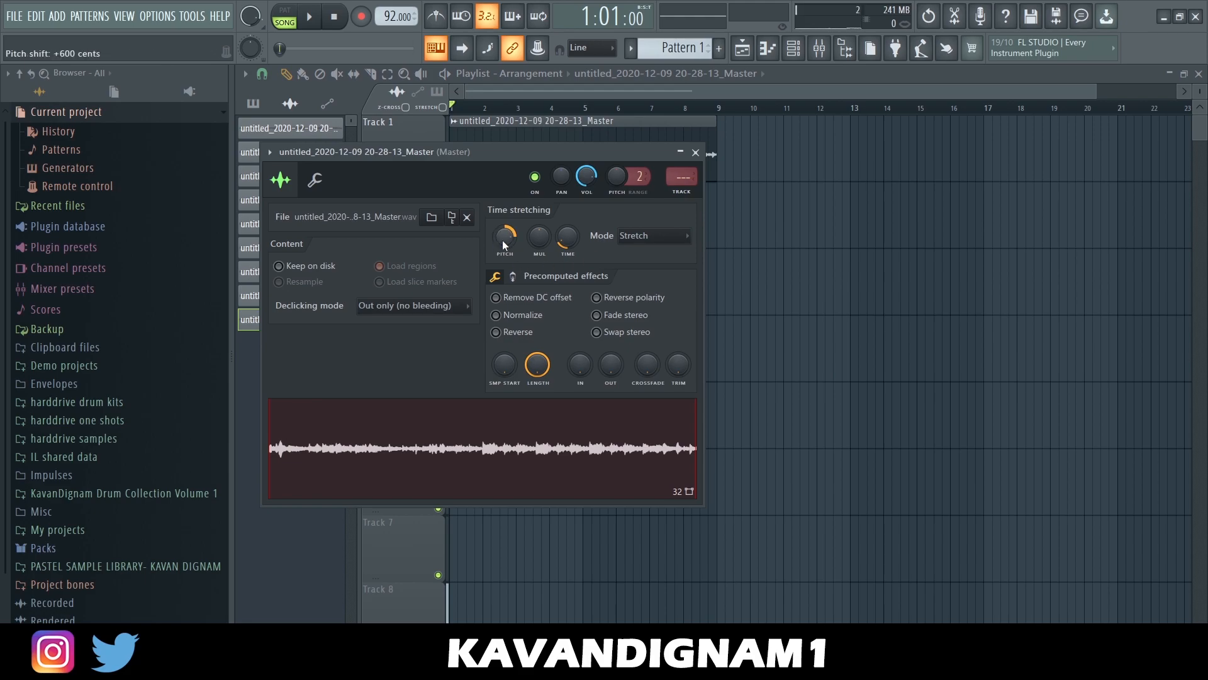
- Set the rendered clip's pitch shift to +200 cents and close its channel settings
drag(503, 241, 504, 259)
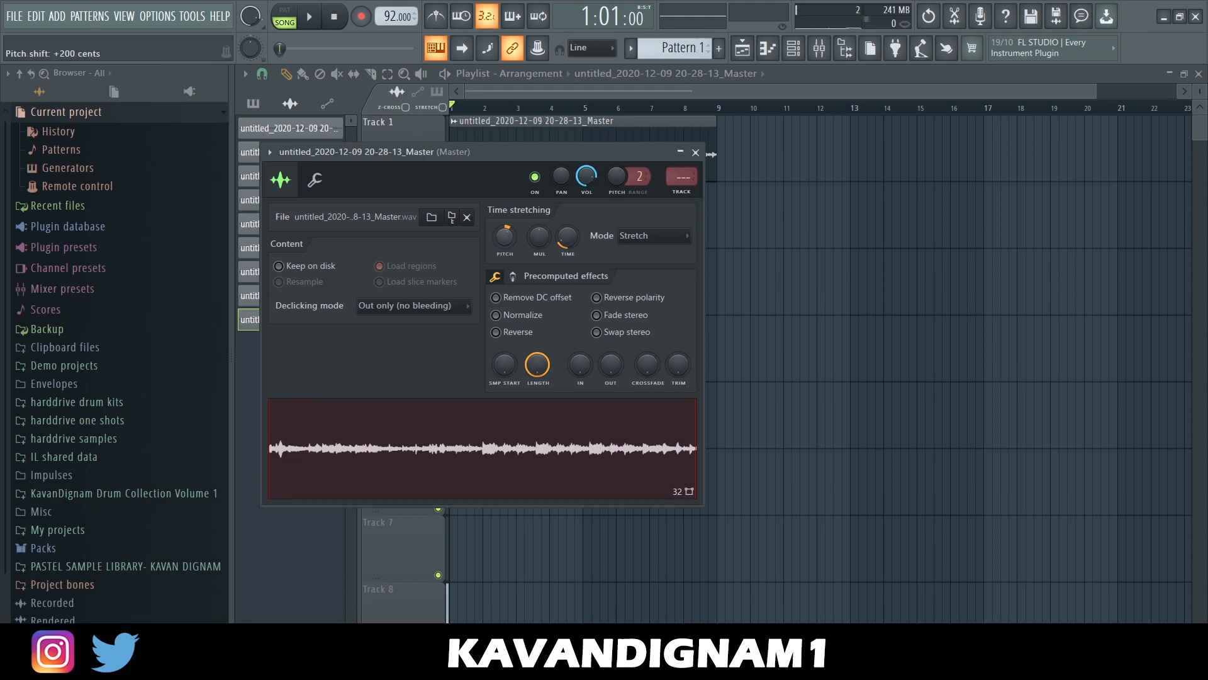
click(696, 197)
right_click(361, 288)
right_click(366, 277)
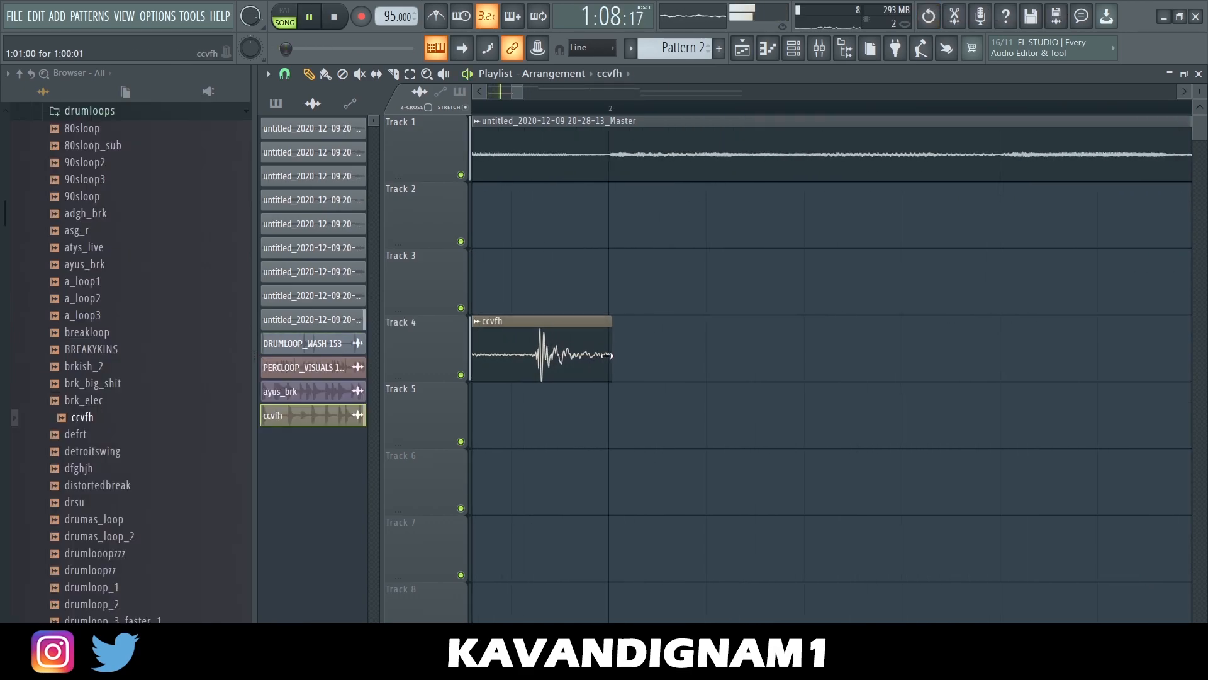
- Duplicate the one-bar ccvfh drum loop along Track 4 so it fills bars 1 to 10
scroll(604, 356, down, 4)
ctrl+drag(639, 362, 351, 362)
key(ctrl+b)
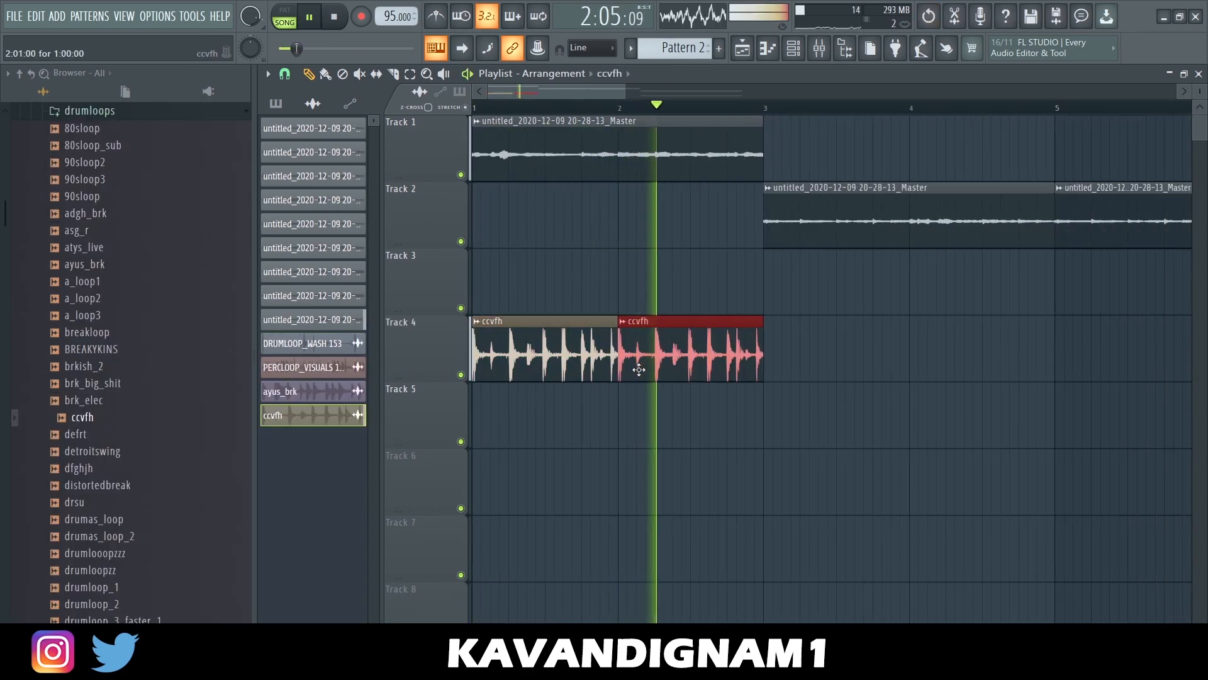
scroll(647, 370, down, 2)
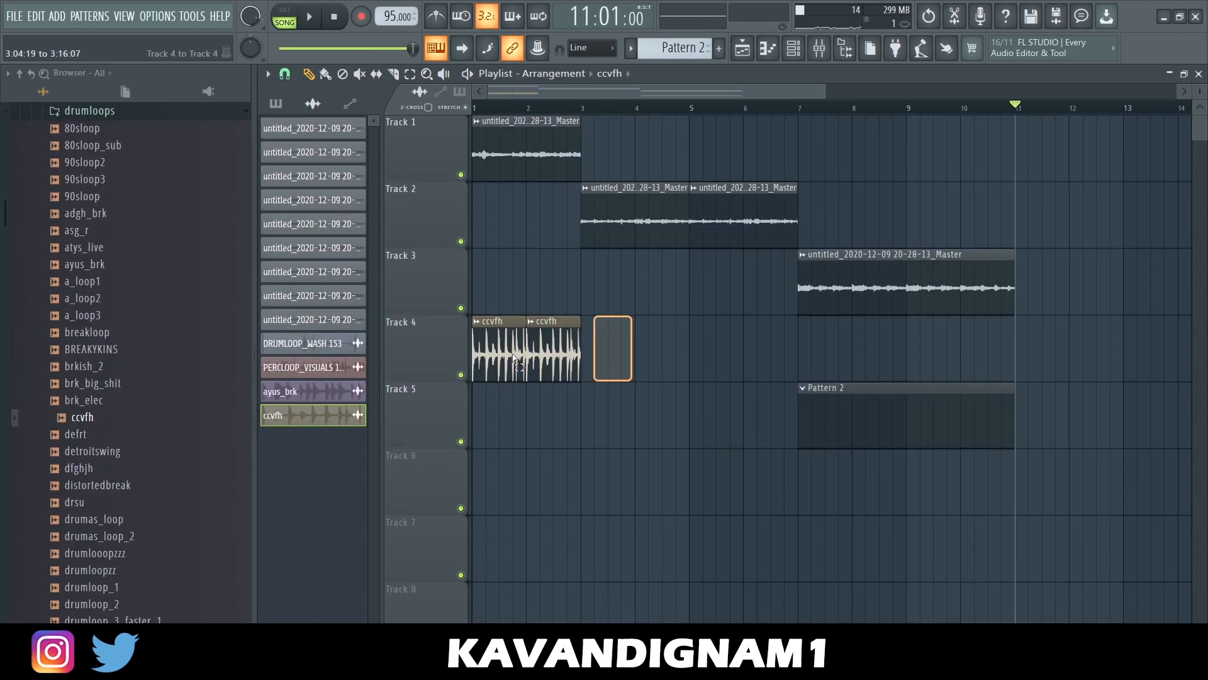
drag(594, 372, 432, 369)
key(ctrl+b)
key(ctrl+b)
key(ctrl+b)
key(ctrl+b)
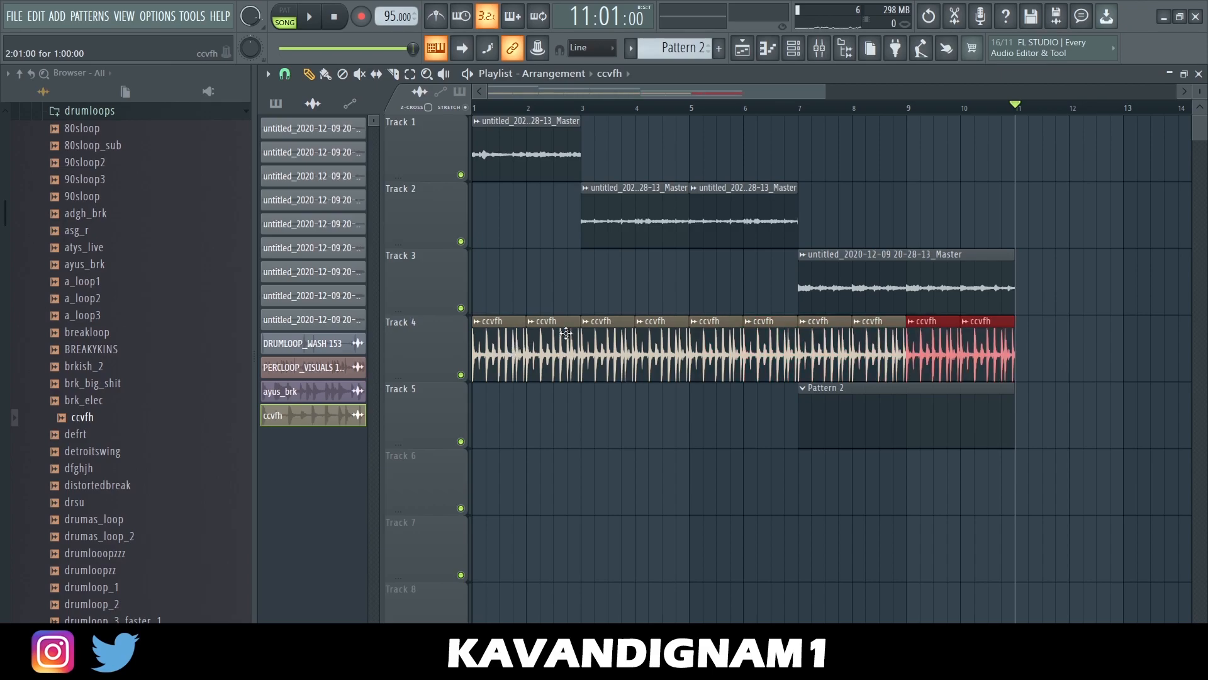
- Route the ccvfh loop to mixer track 3 and add Fruity Parametric EQ 2, cutting below about 160 Hz and above about 2 kHz
double_click(533, 347)
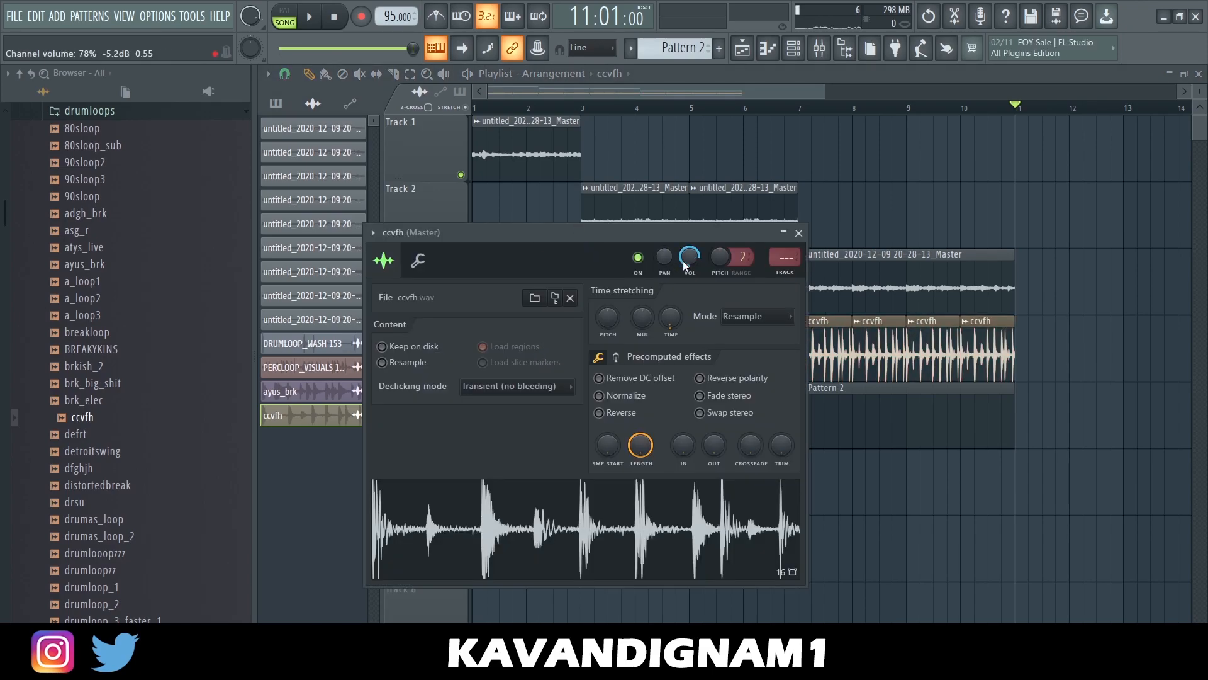
key(F9)
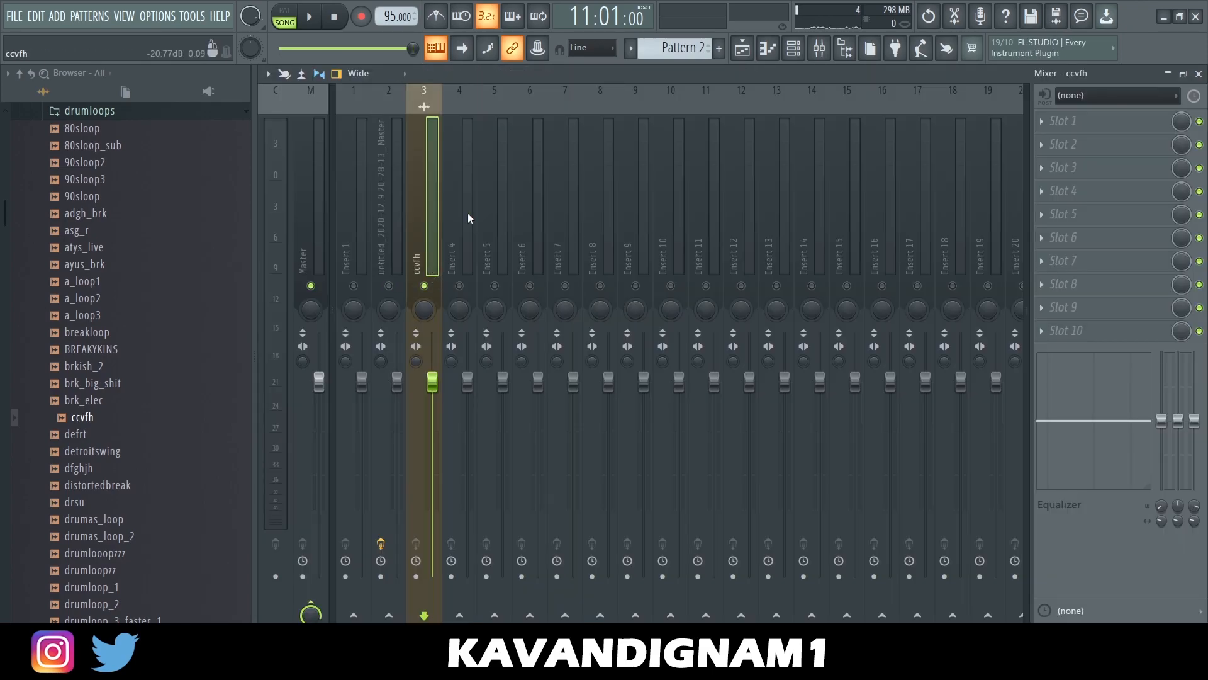
click(1092, 129)
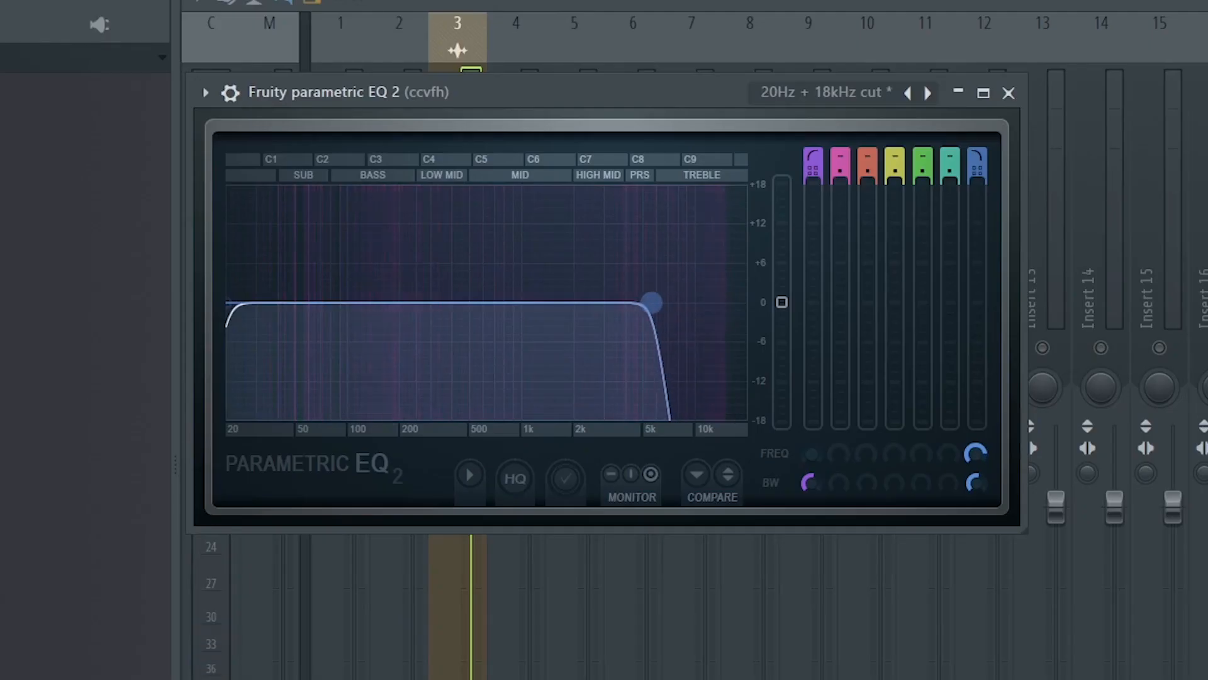
drag(648, 302, 594, 303)
drag(272, 309, 380, 302)
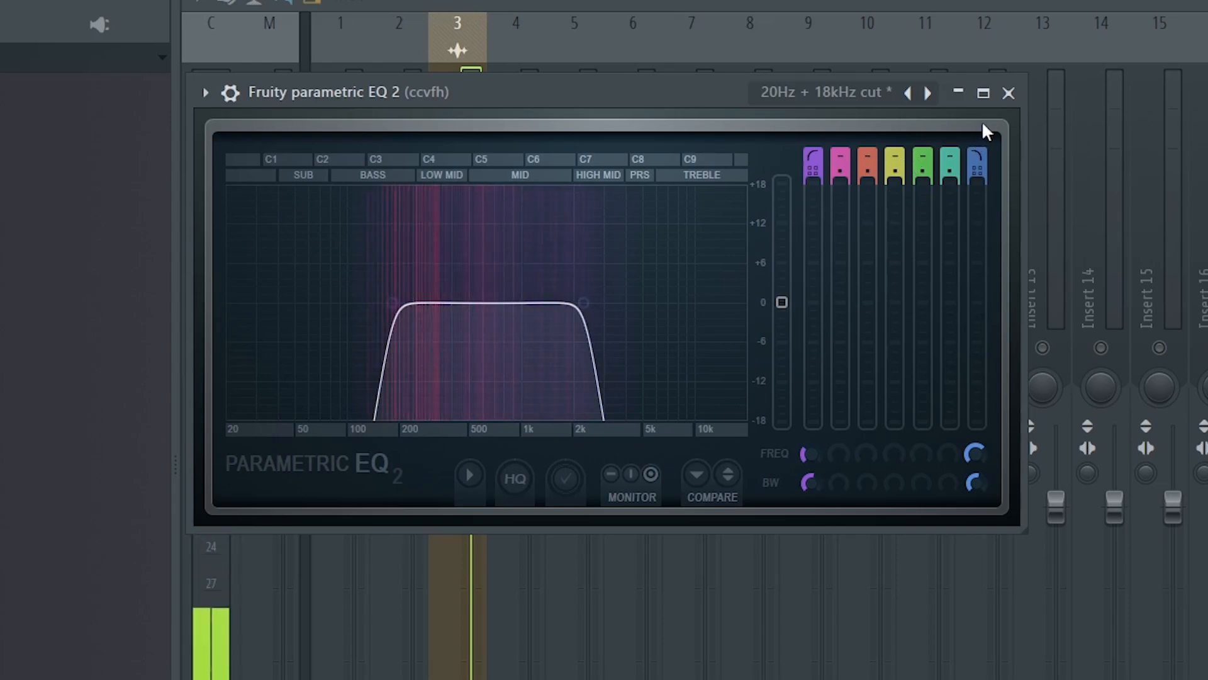
click(1009, 93)
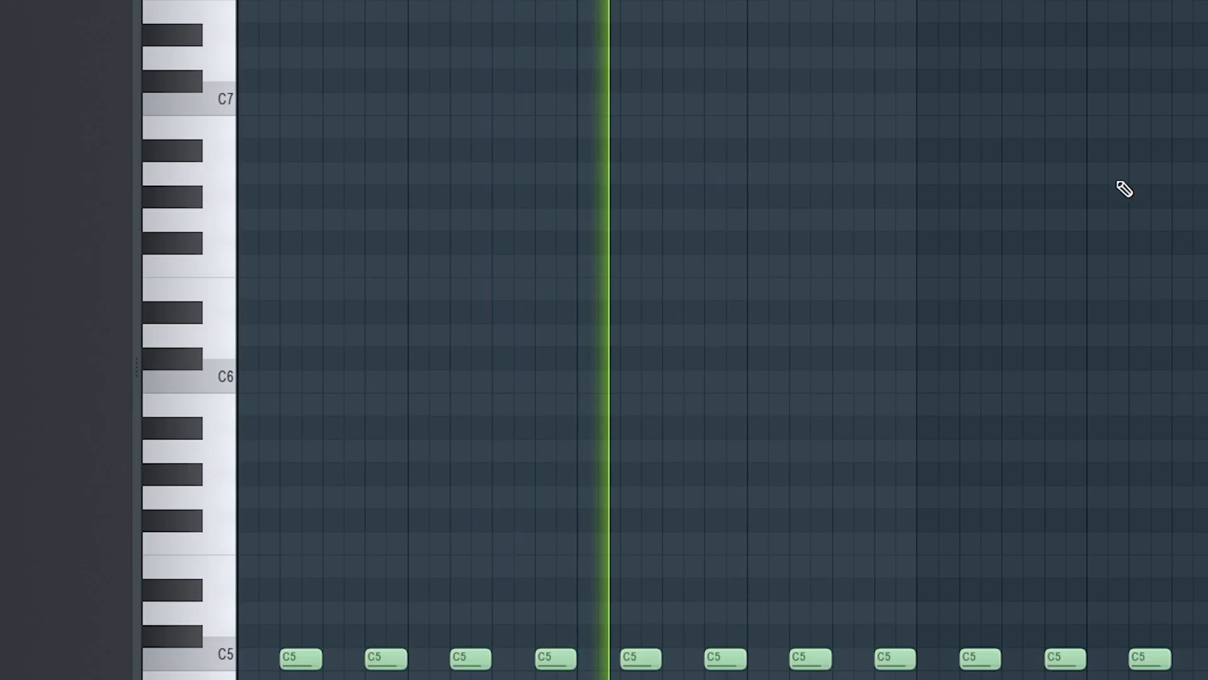
- Delete the six C5 snare notes that lie beyond bar 4 in the piano roll
ctrl+scroll(1103, 444, down, 2)
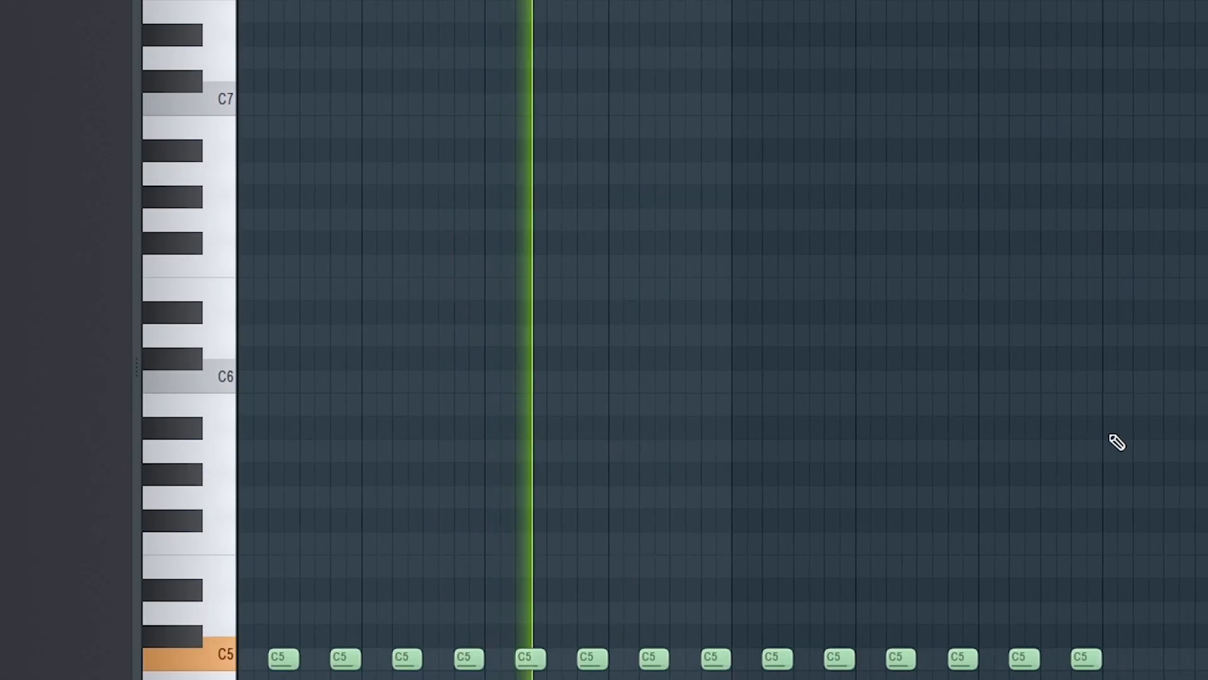
scroll(1146, 359, down, 4)
right_click(1086, 381)
right_click(1025, 380)
right_click(963, 381)
right_click(901, 381)
right_click(839, 381)
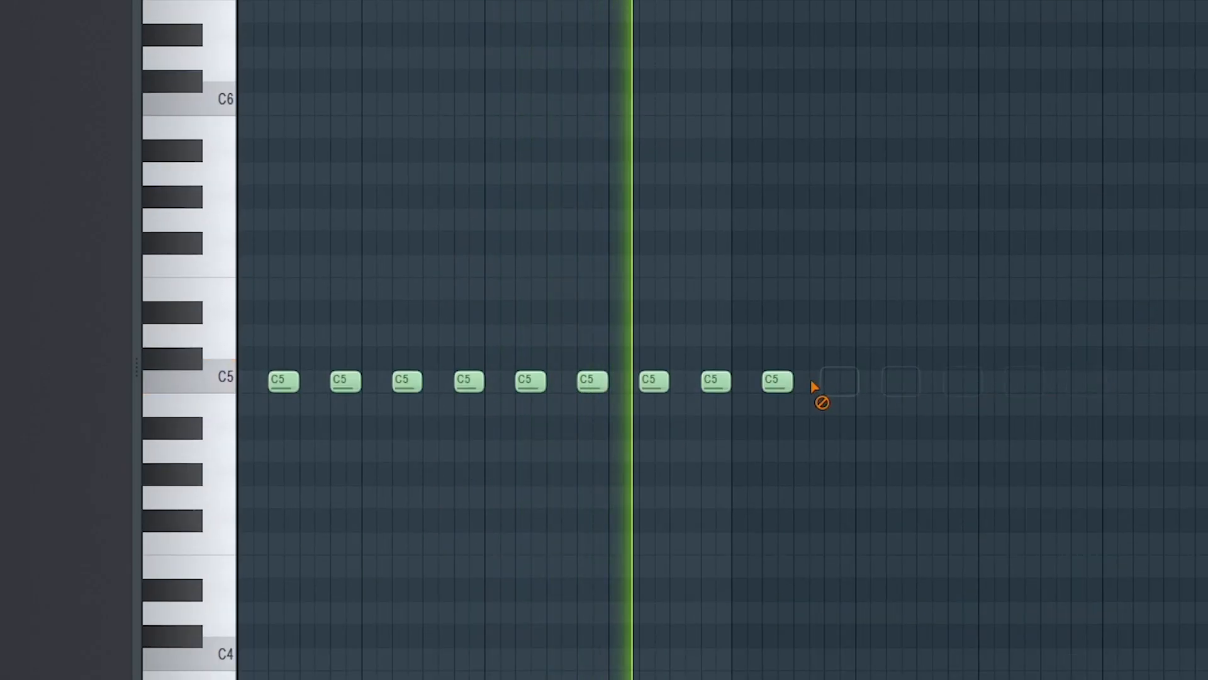
right_click(777, 381)
- Complete the four-bar KWSN046 snare layer by repeating its bar 3 notes in bar 4, and lower the snare volume to about 70%
key(F6)
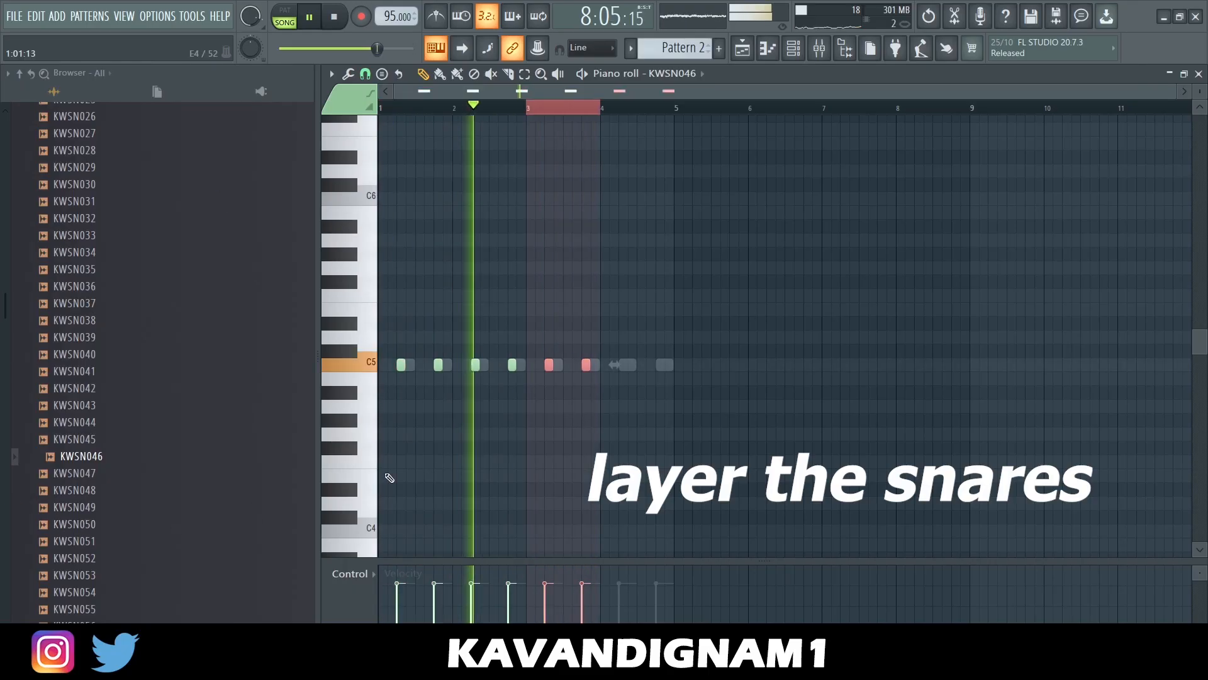
key(ctrl+b)
ctrl+click(711, 179)
click(798, 52)
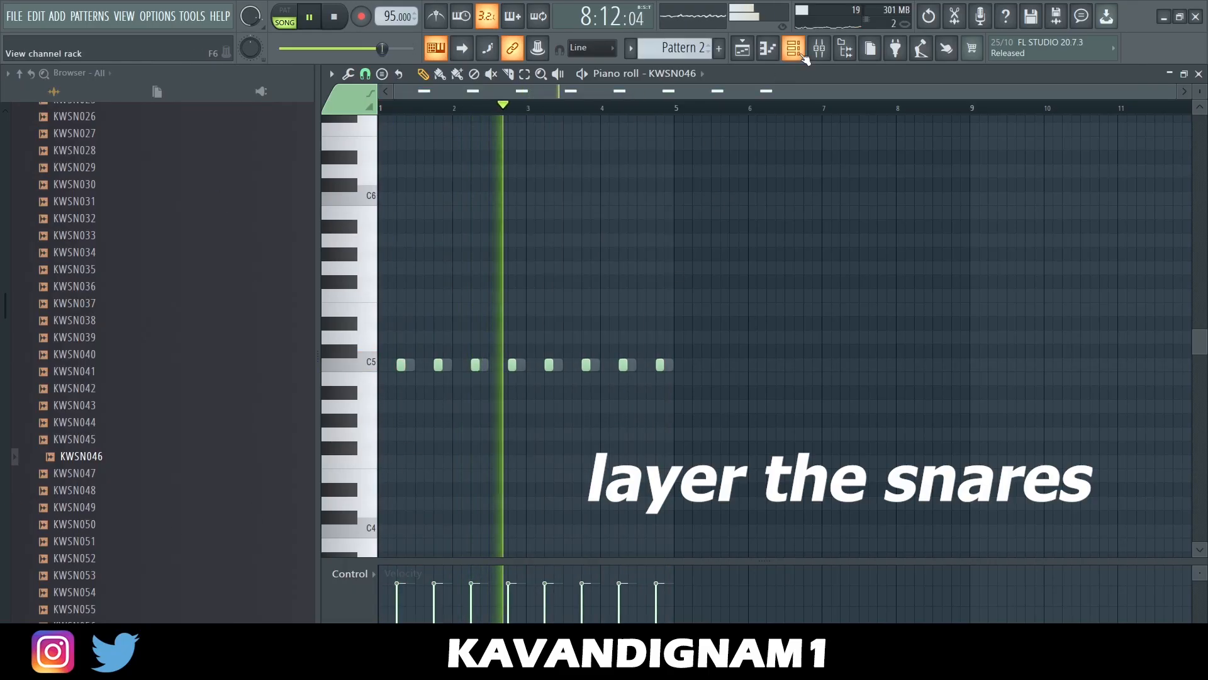
drag(615, 224, 615, 232)
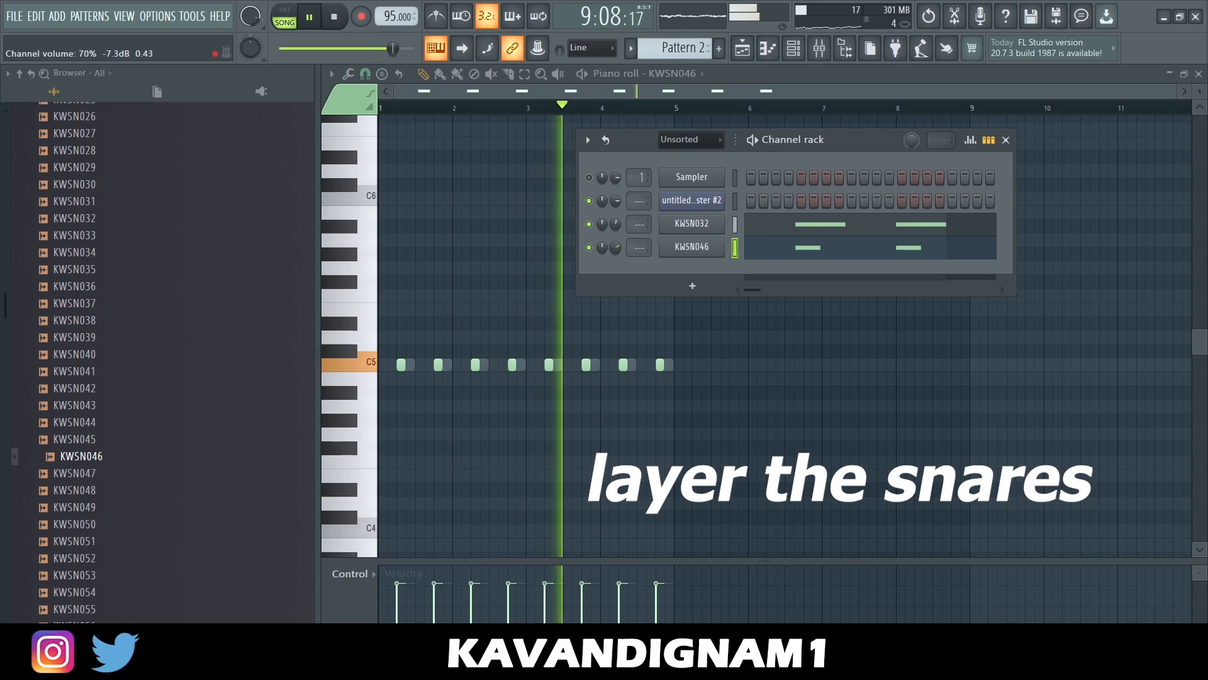
key(F9)
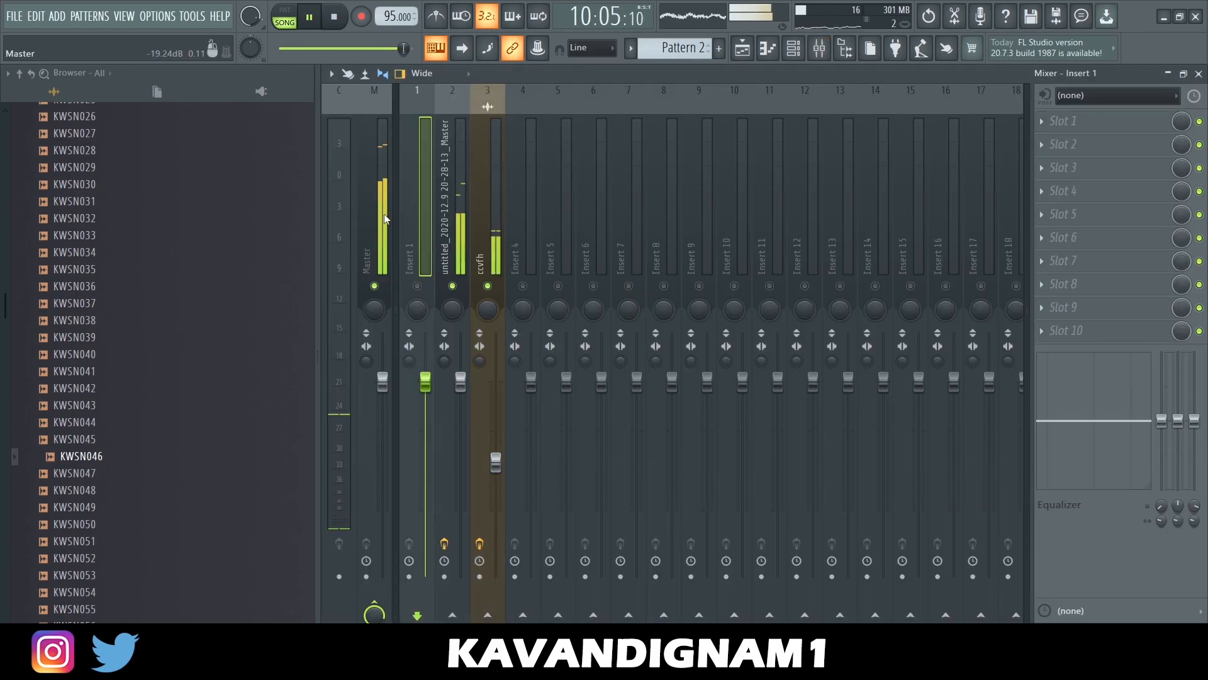
click(385, 218)
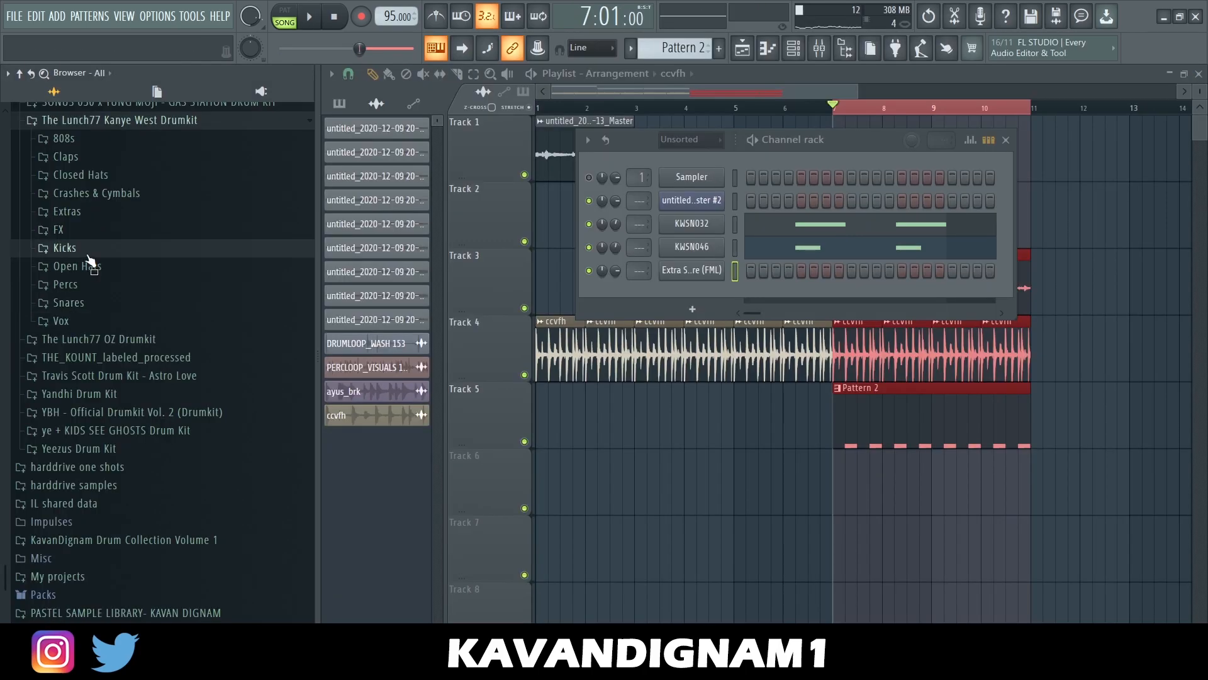
- Load Kick (Gone) from The Lunch77 Kanye West Drumkit into Pattern 2 and record a four-bar kick pattern on C5
click(89, 252)
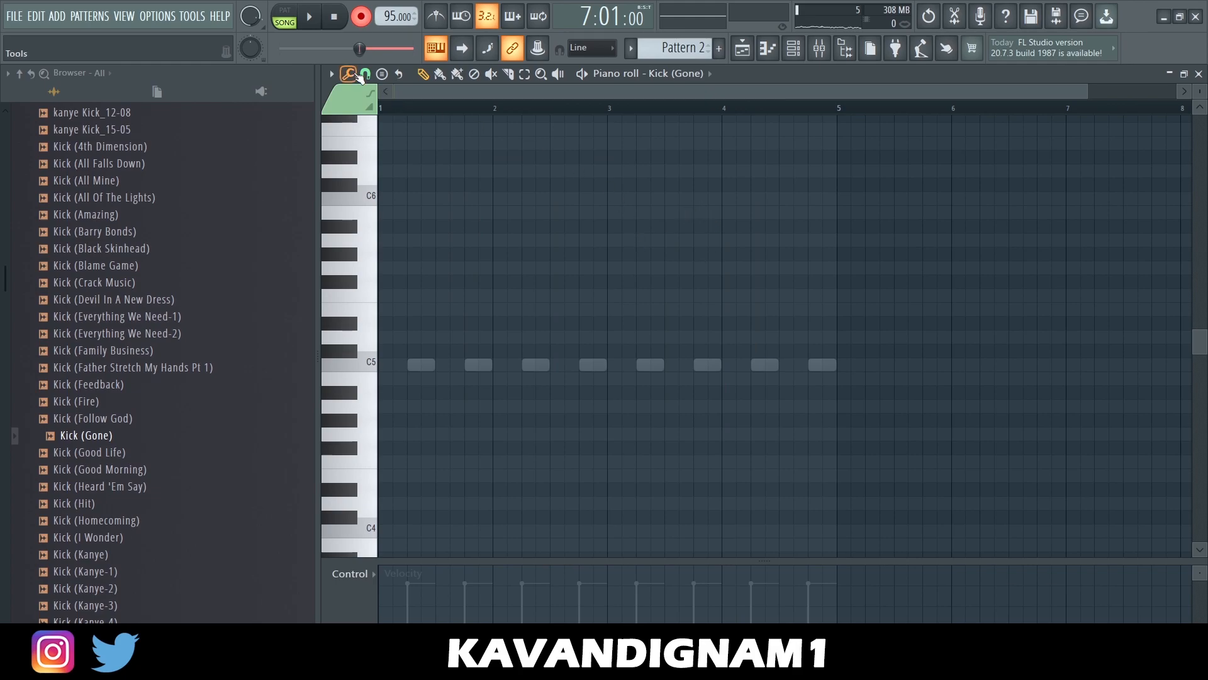
click(317, 19)
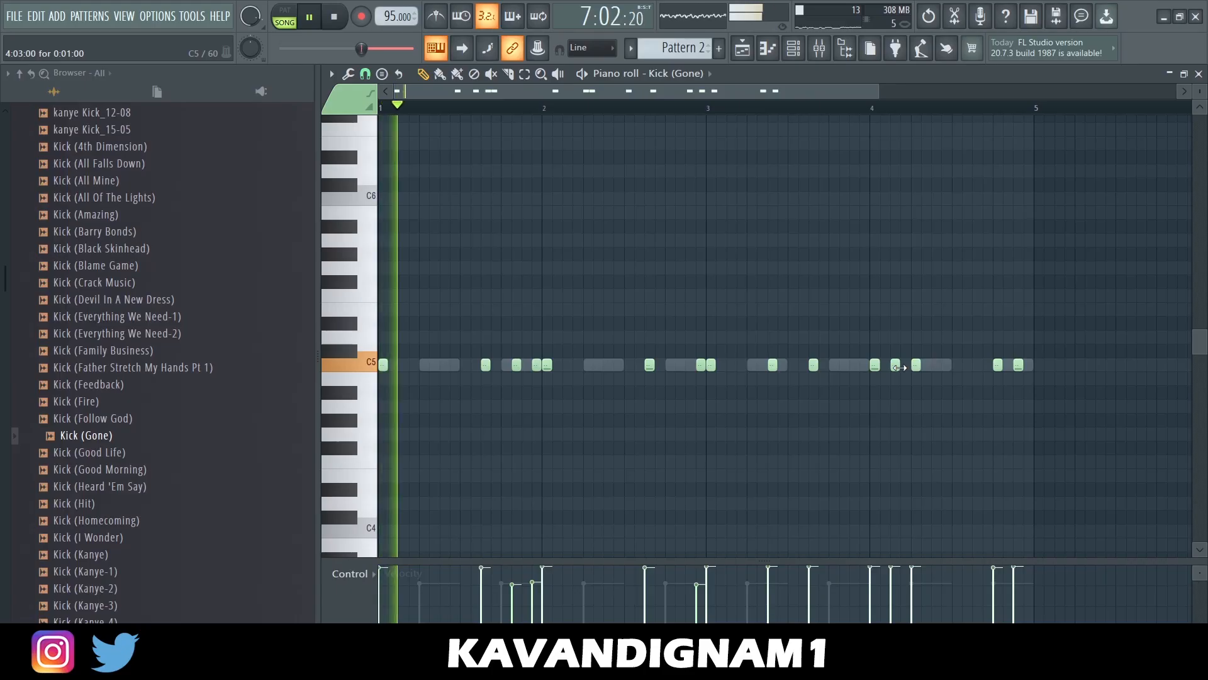
- Replace the Kick (Gone) notes in bars 3 and 4 with a copy of the bars 1 and 2 notes
right_click(894, 365)
right_click(917, 365)
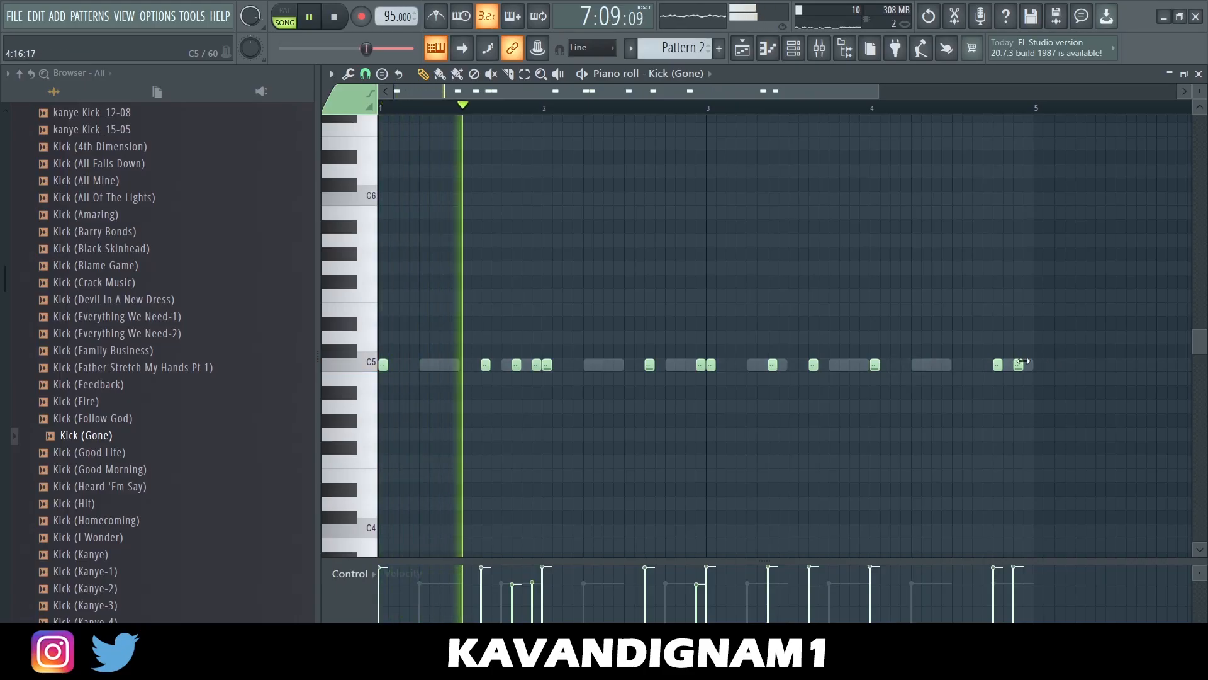
drag(1078, 381, 706, 303)
key(Delete)
key(ctrl+b)
ctrl+click(723, 290)
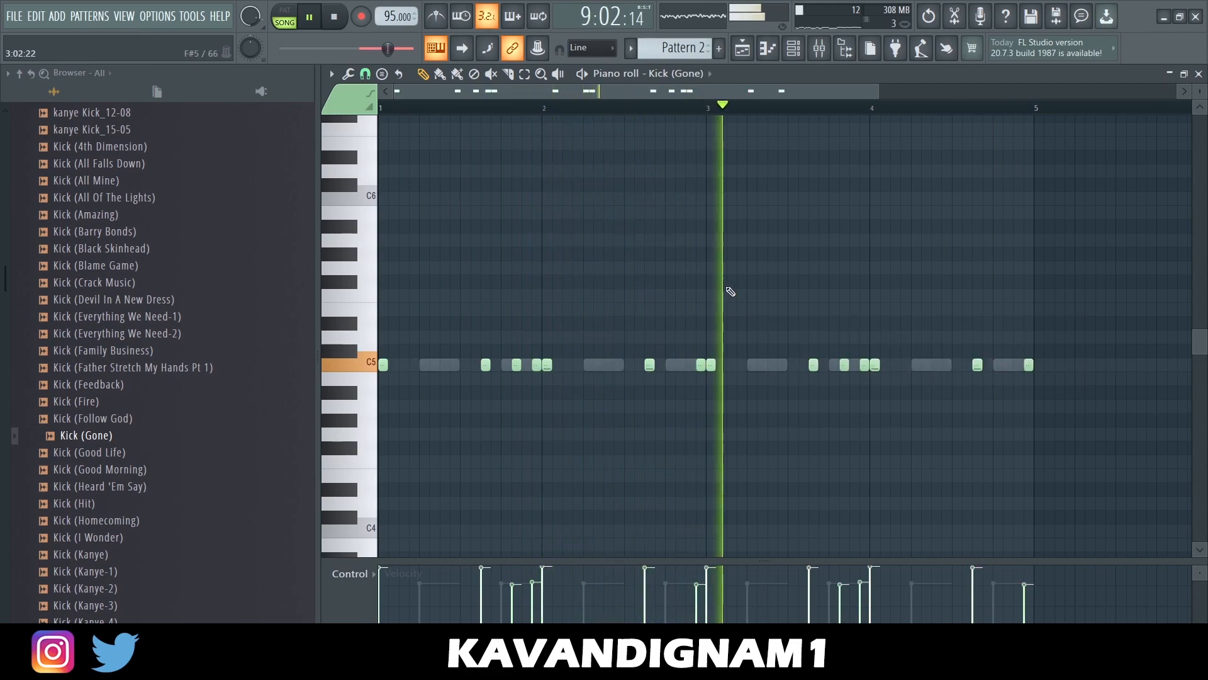
- Layer the KWKIK001 kick with the same notes as Kick (Gone) and lower its channel volume
key(ctrl+a)
key(ctrl+d)
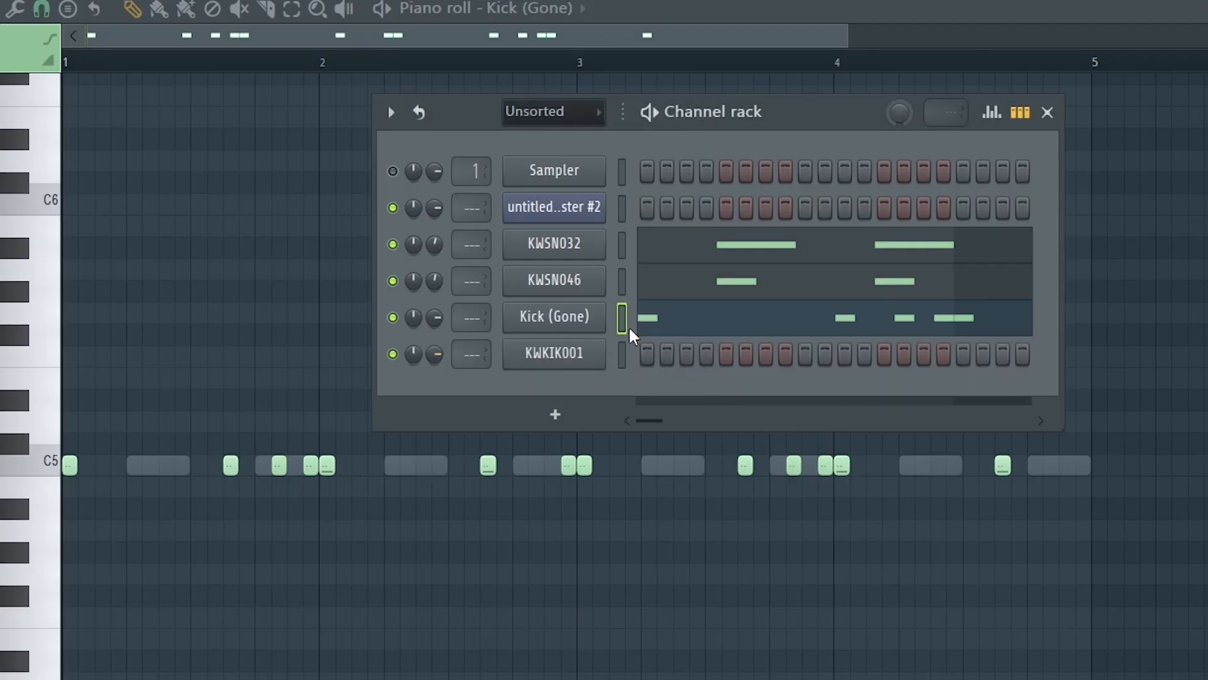
click(622, 354)
key(space)
mouse_move(437, 352)
mouse_down()
mouse_move(437, 326)
mouse_move(438, 366)
mouse_up()
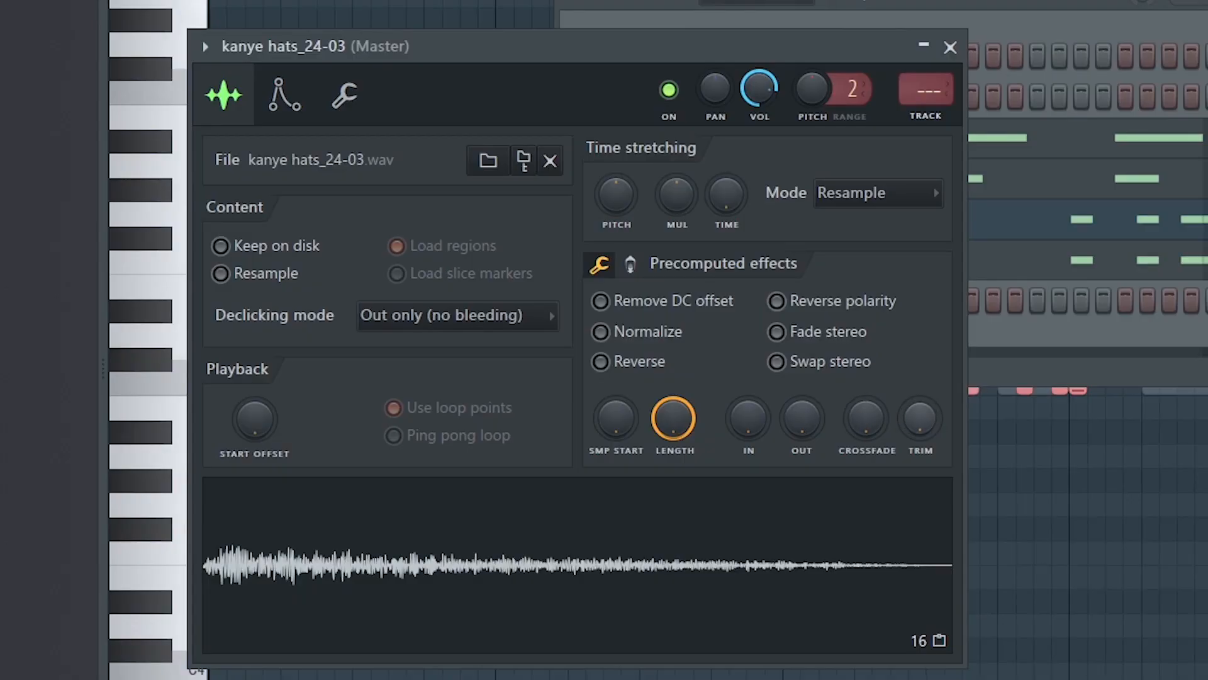
- Raise the trim of the kanye hats_24-03 sample to maximum and close its channel settings after viewing the miscellaneous functions
drag(920, 418, 920, 353)
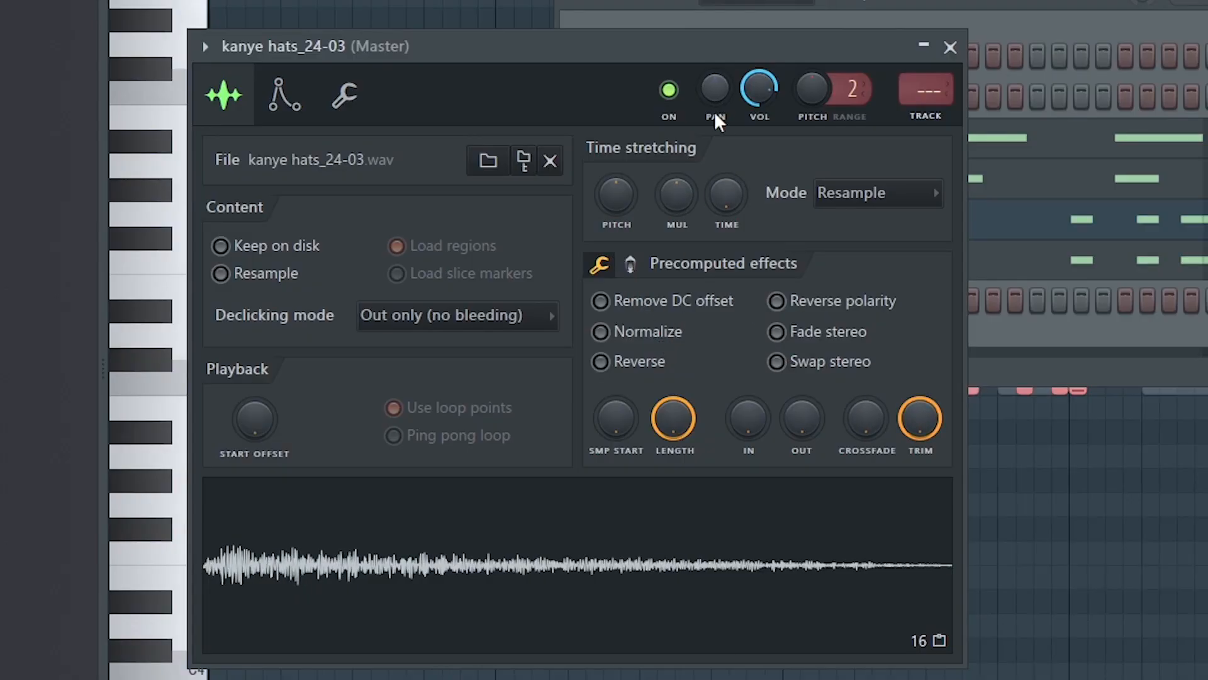
click(346, 100)
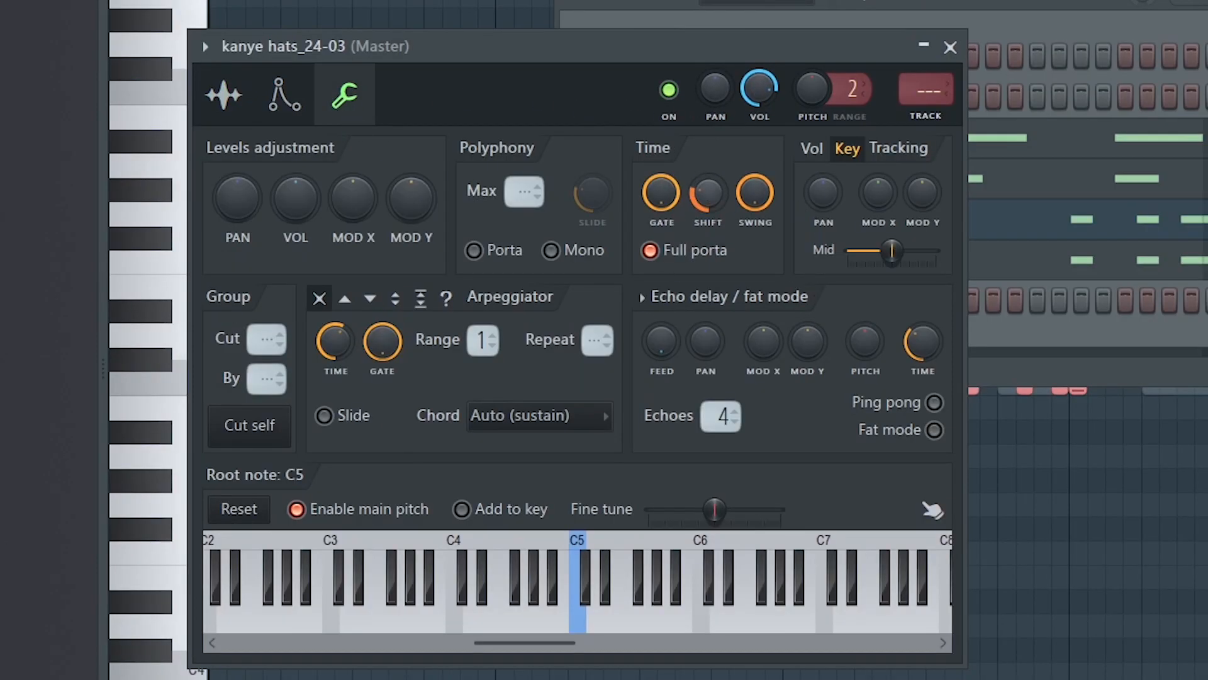
click(951, 47)
- Fill every second step of the kanye hats_24-03 channel and play the song
right_click(704, 322)
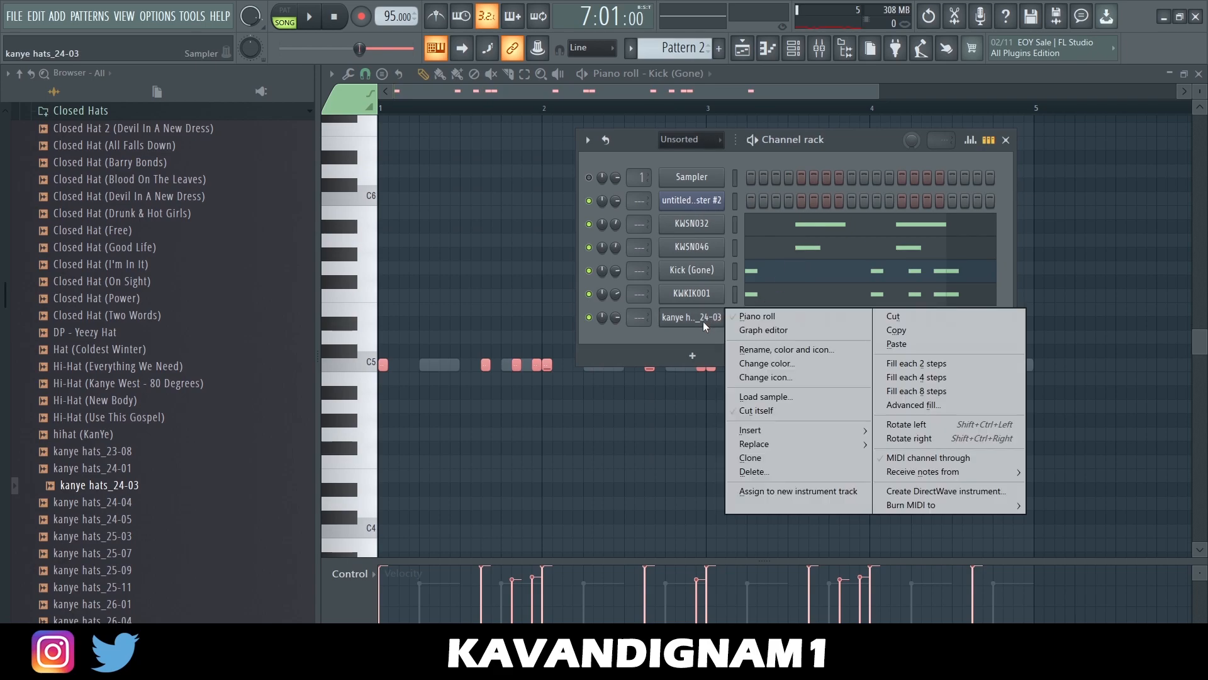
click(913, 369)
key(space)
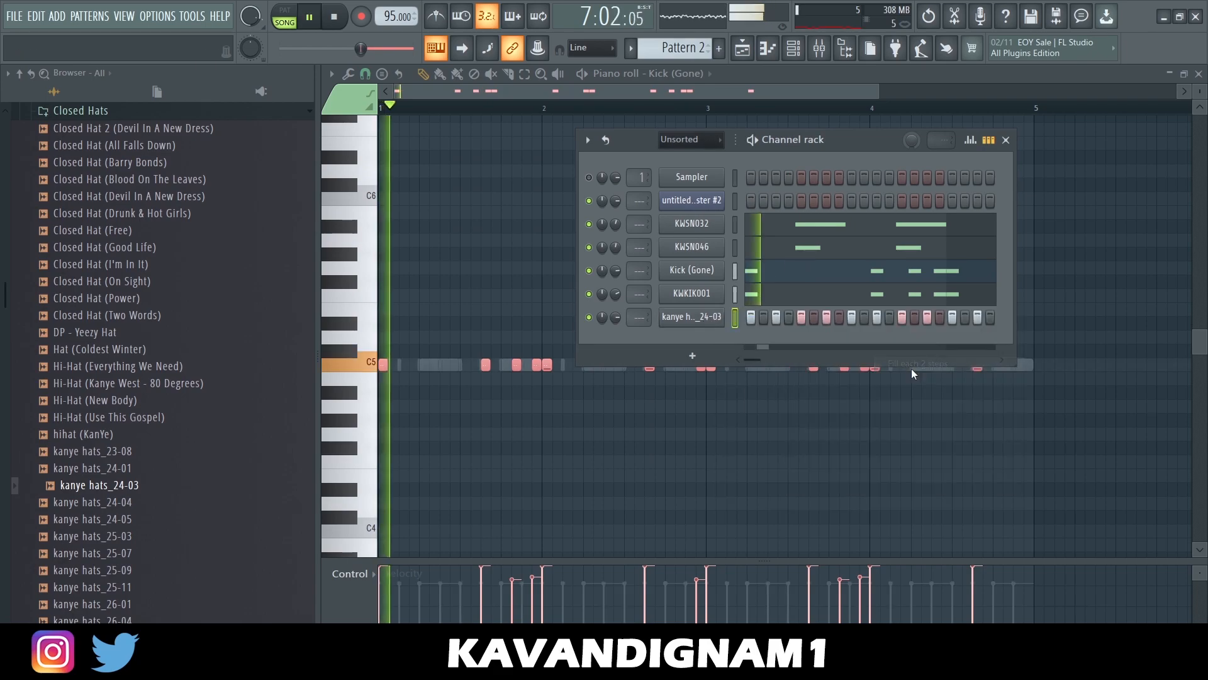
- Duplicate the Clap (Yikes) notes of the first two bars into the following bars of Pattern 2
click(692, 317)
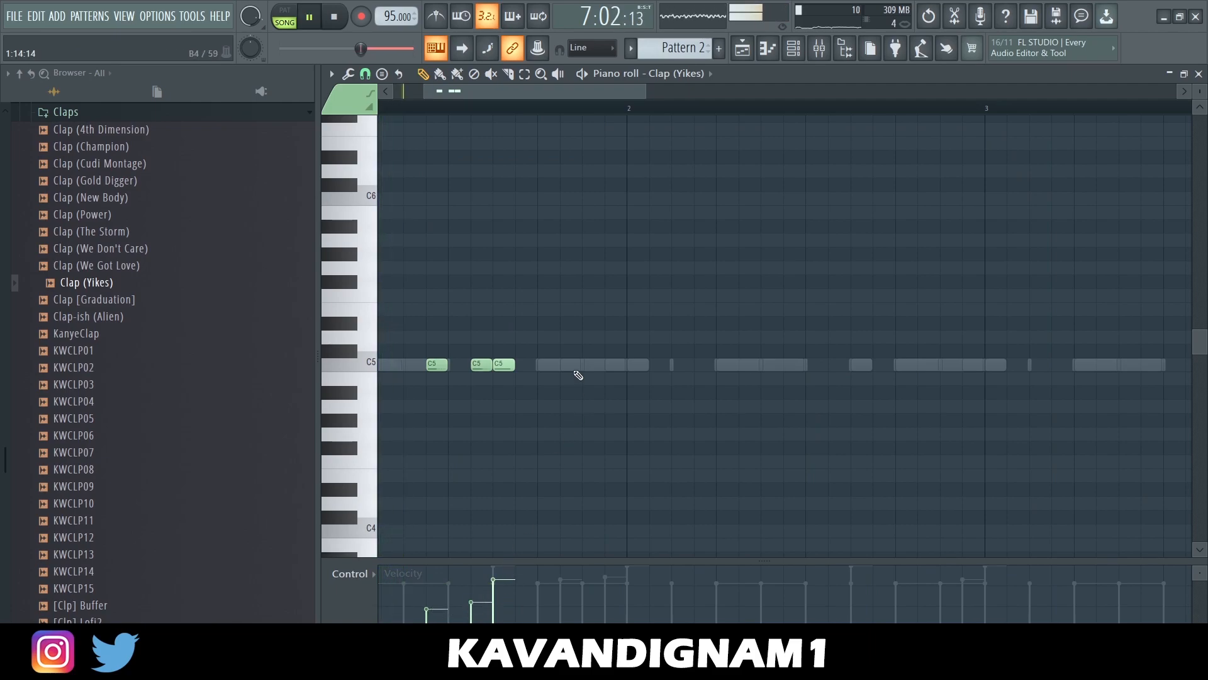
scroll(578, 378, down, 3)
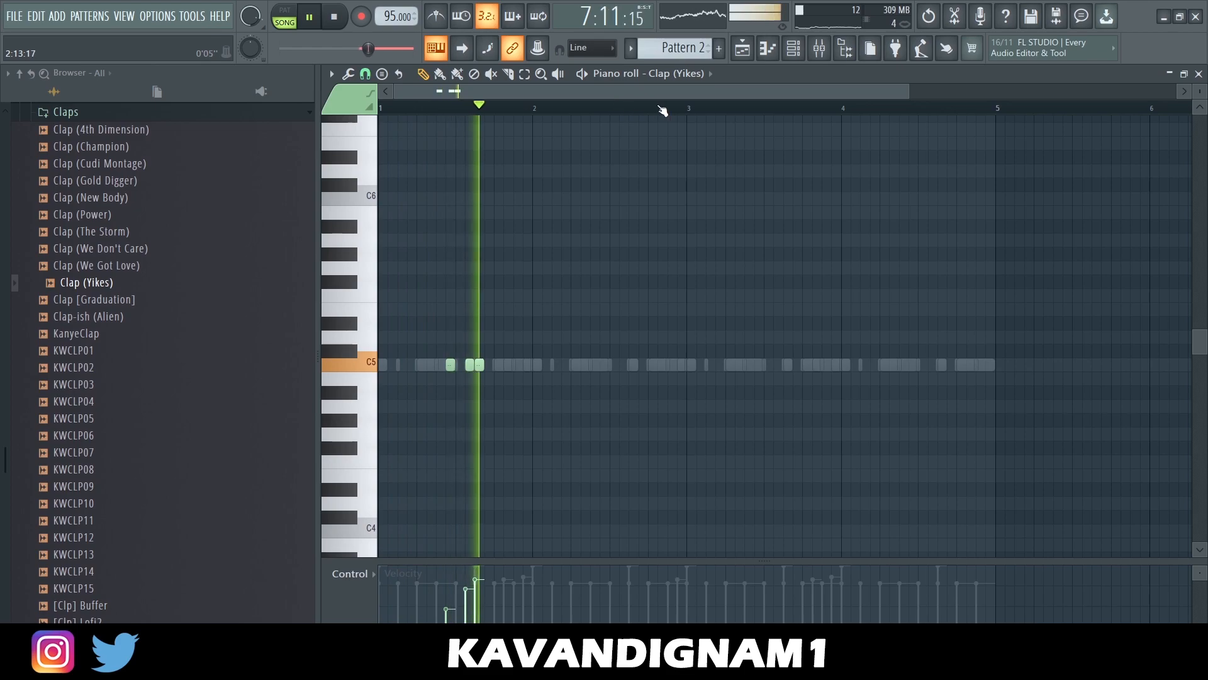
drag(691, 110, 84, 372)
key(ctrl+b)
key(ctrl+d)
click(794, 48)
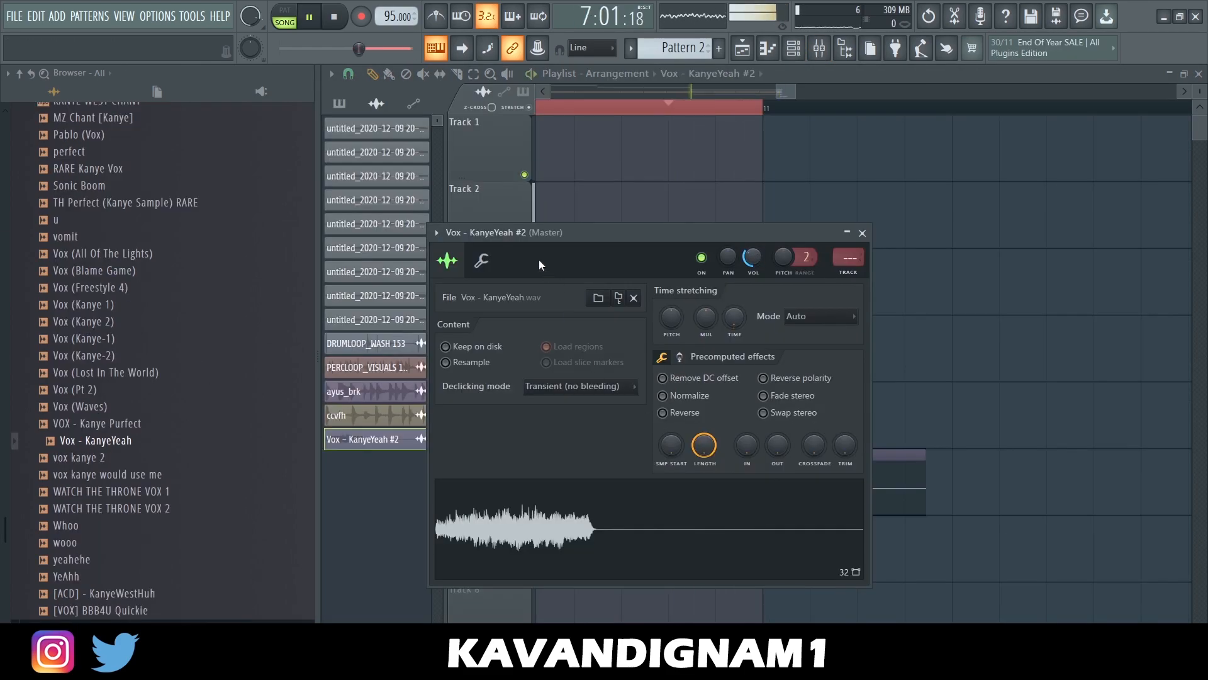
- Close the Vox - KanyeYeah #2 channel settings and select bars 7 to 11 of the playlist as the playback loop
click(863, 234)
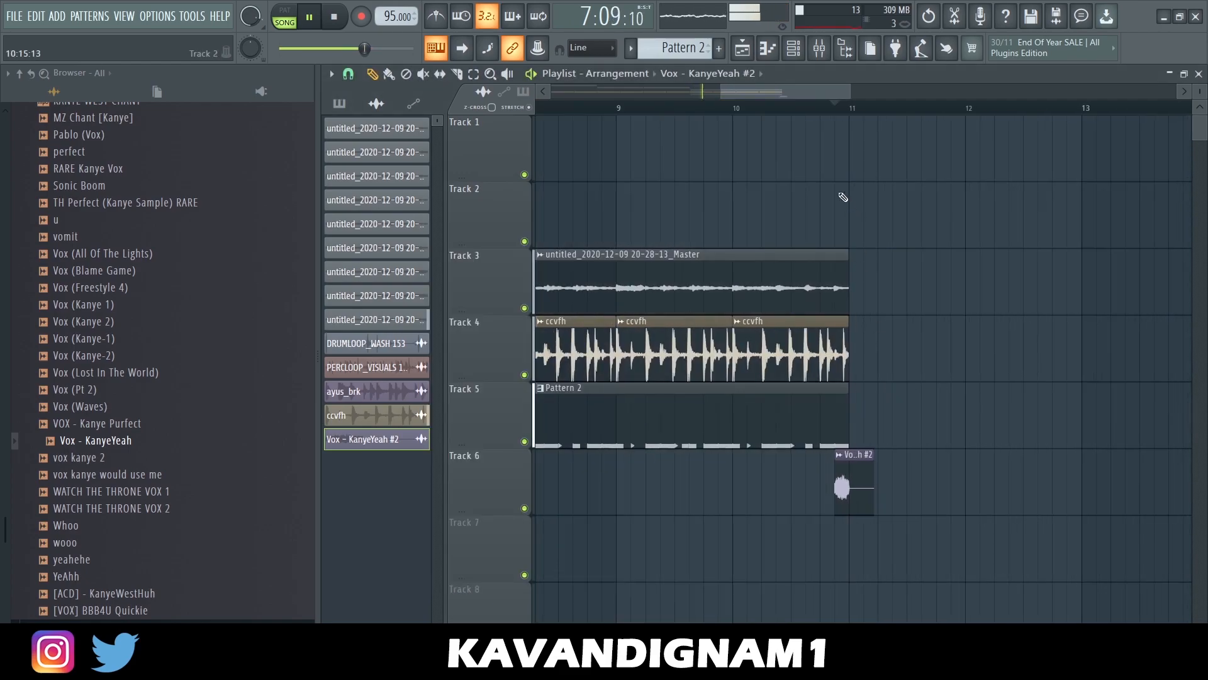
click(794, 49)
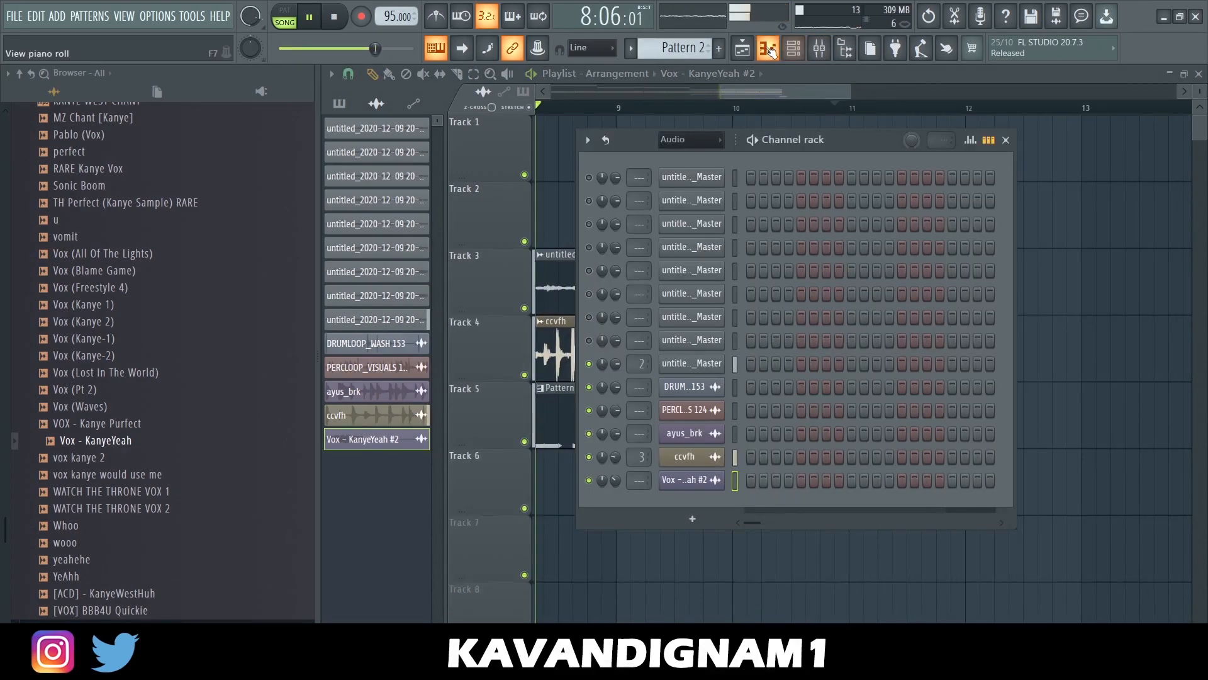
click(771, 50)
scroll(849, 112, down, 3)
drag(651, 117, 592, 109)
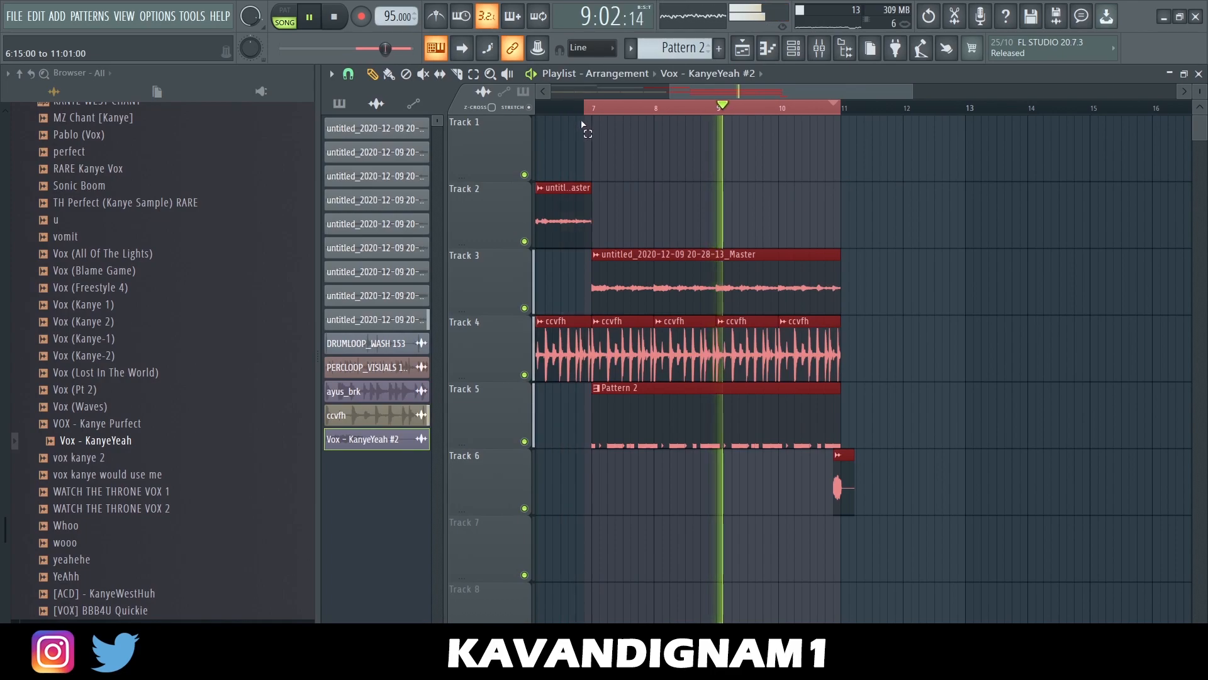
click(794, 49)
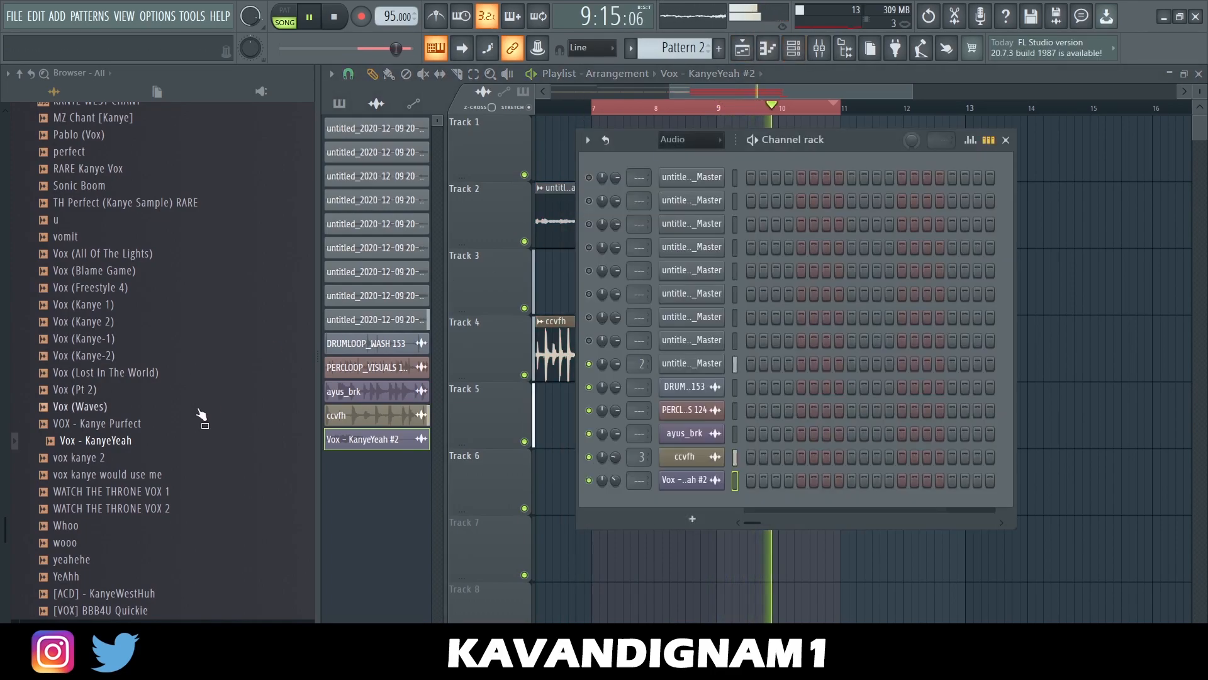
- Place an Open Hat (Touch The Sky) hit on step 11 and view its notes in the piano roll
scroll(104, 585, up, 15)
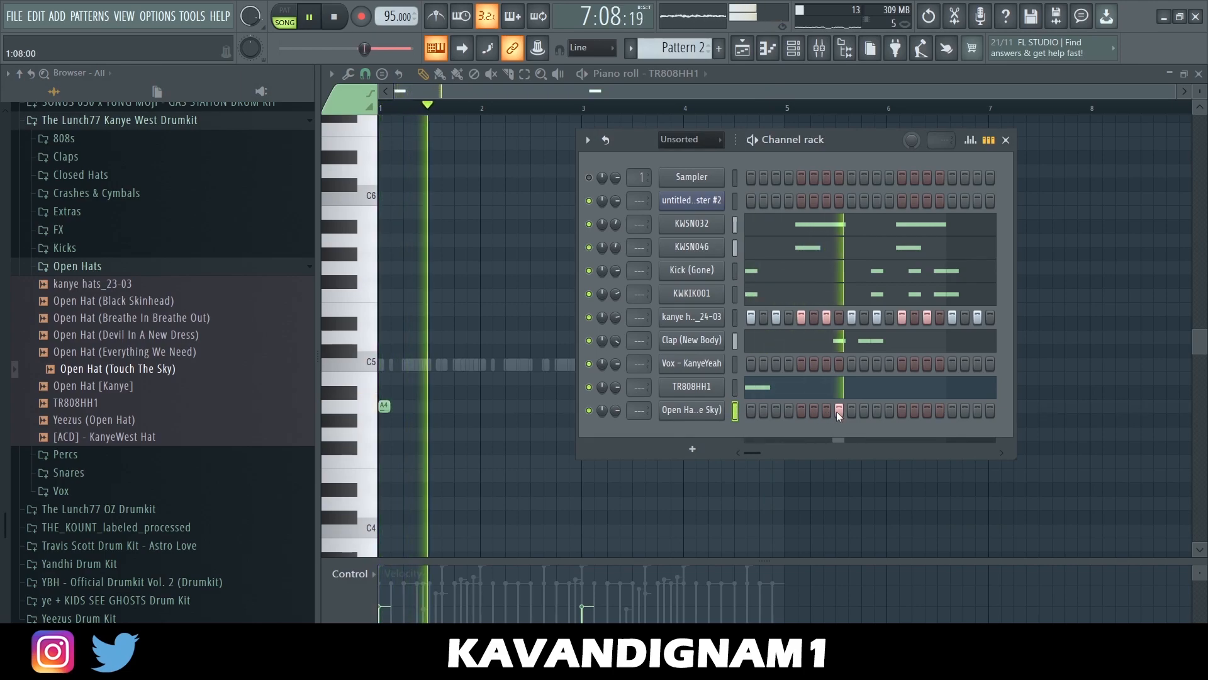
click(876, 409)
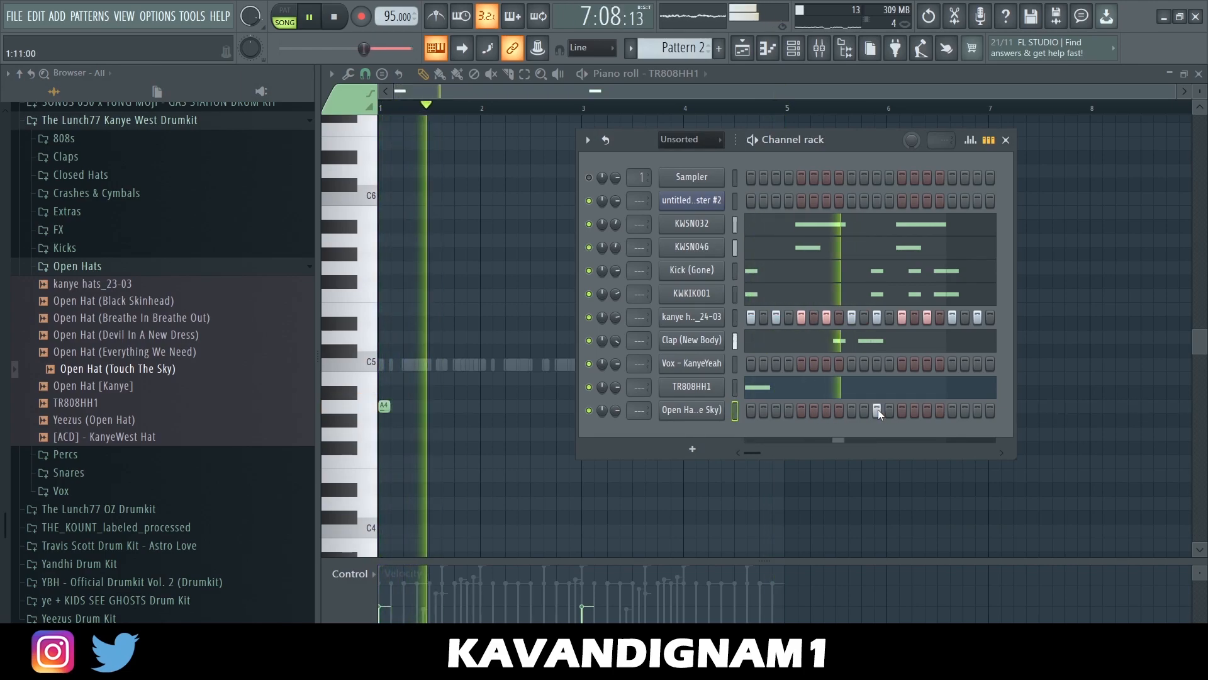
click(773, 54)
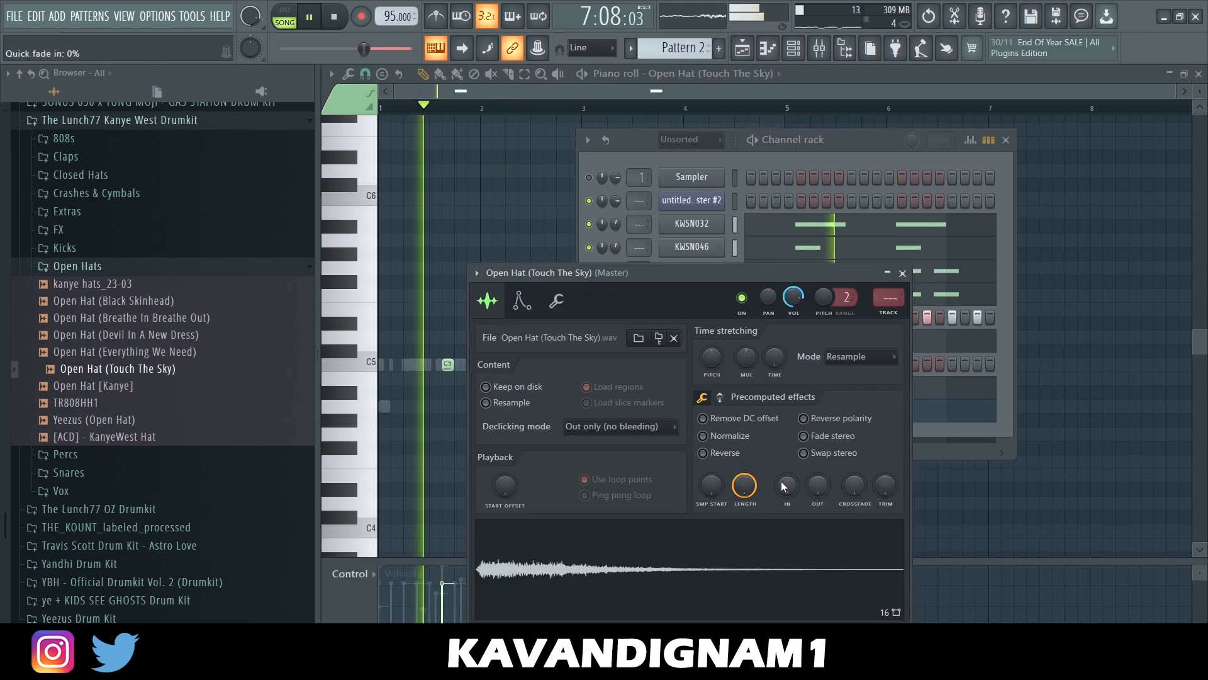
- Raise the trim of the Open Hat (Touch The Sky) sample, keep its sample start at 0%, and close its channel settings
drag(712, 485, 712, 485)
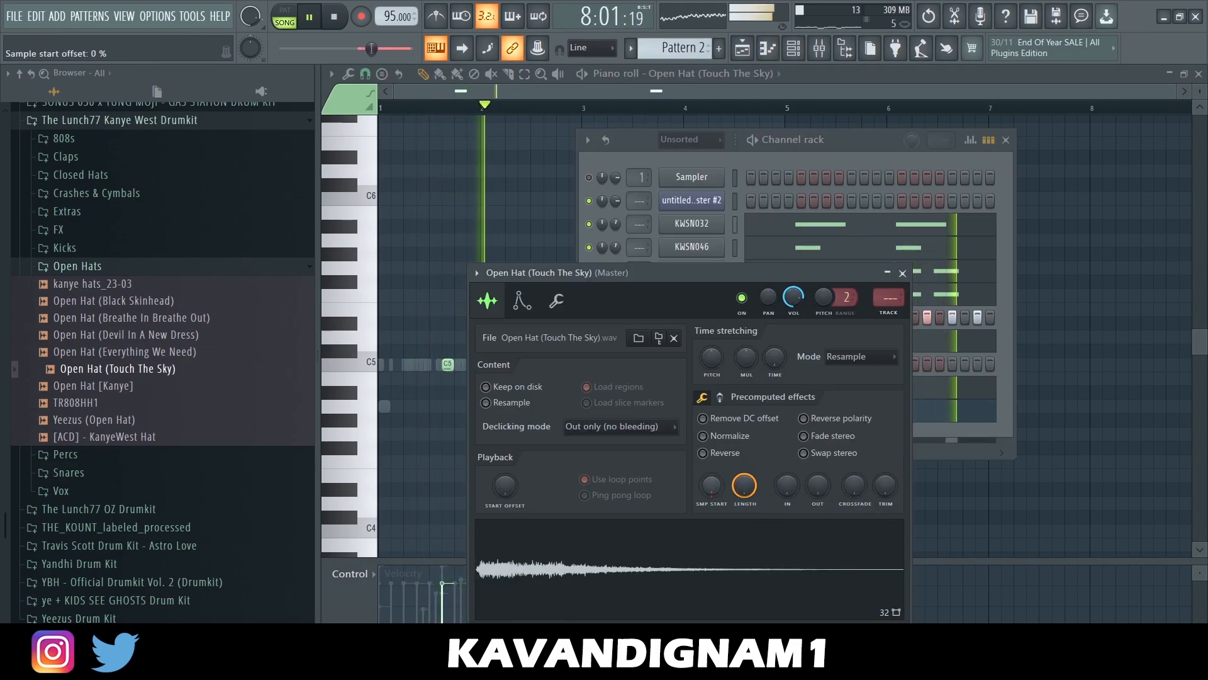
drag(886, 485, 885, 485)
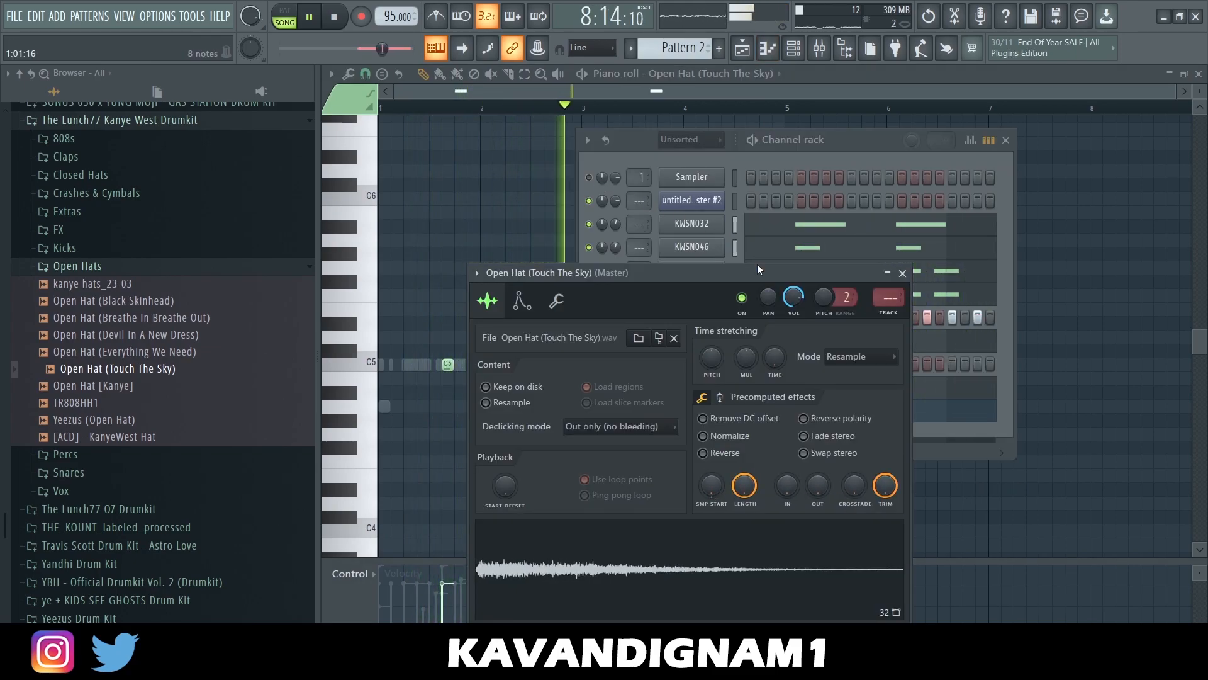
click(903, 273)
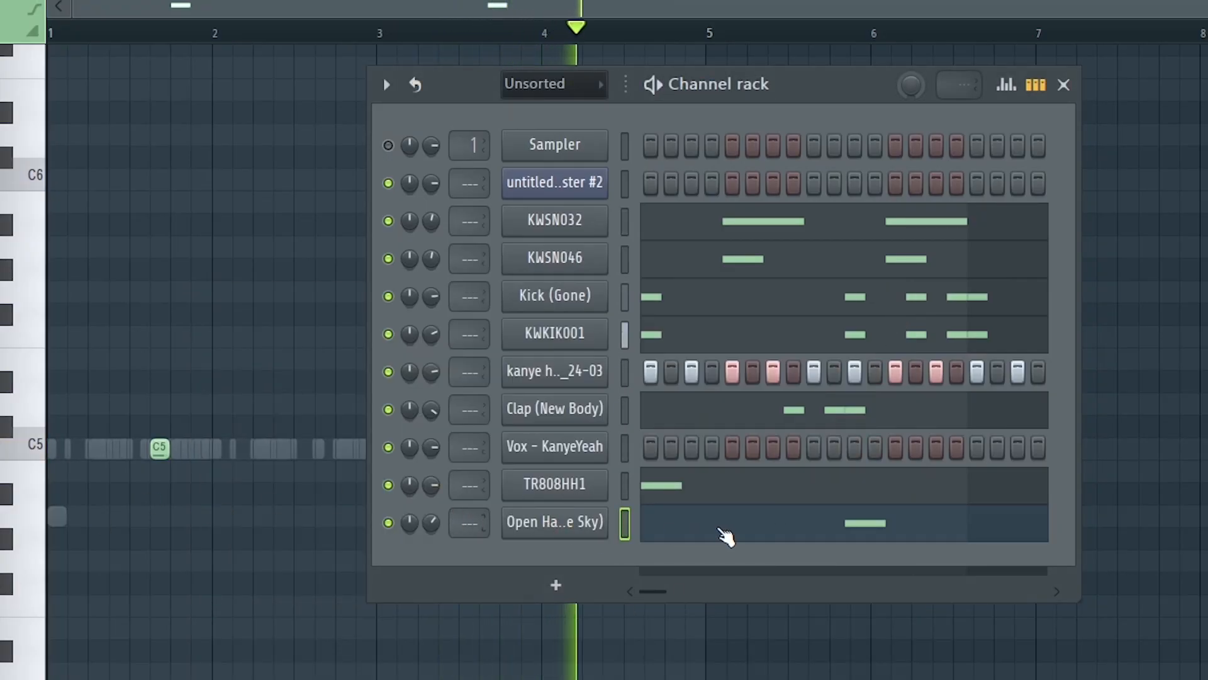
click(720, 529)
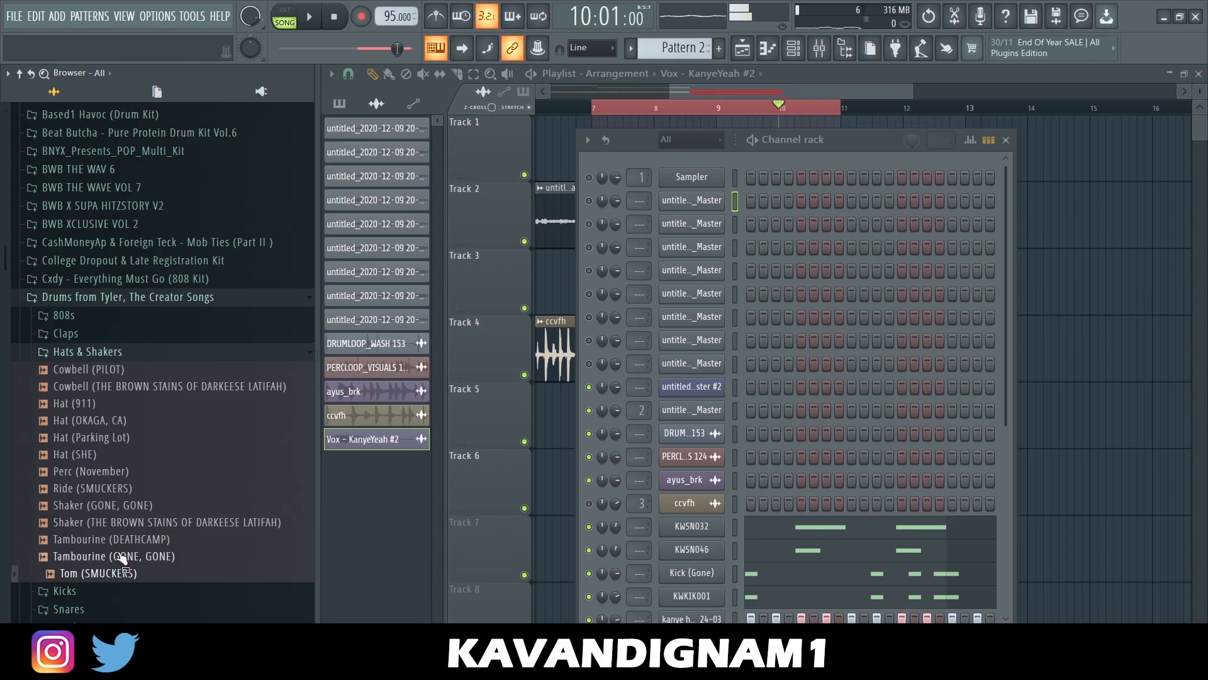
- Load Tambourine (GONE, GONE) as a channel and repeat its two bar 1 notes in bar 2, deleting the surplus copies
drag(120, 555, 711, 570)
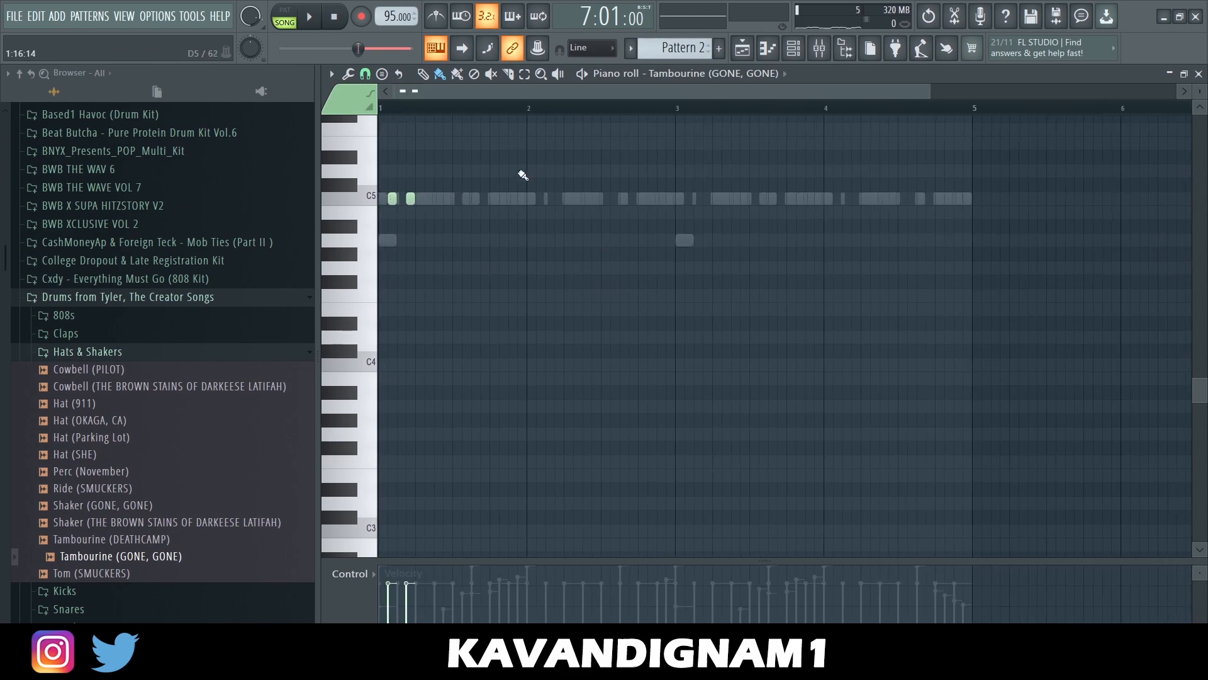
key(space)
key(ctrl+b)
key(ctrl+b)
key(ctrl+b)
key(ctrl+d)
right_click(485, 199)
right_click(467, 200)
right_click(634, 198)
right_click(616, 199)
key(space)
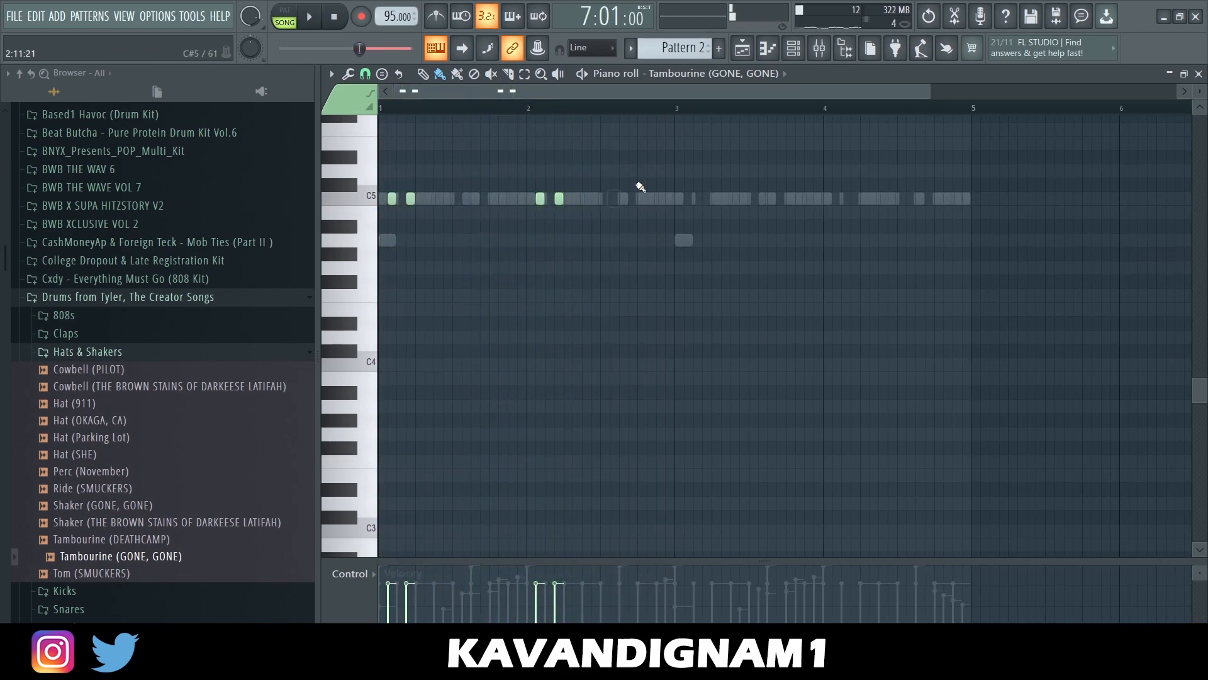
- Extend the tambourine notes through bar 3 on A4, leave bar 4 empty, and play the song with the channel rack open
drag(677, 110, 971, 108)
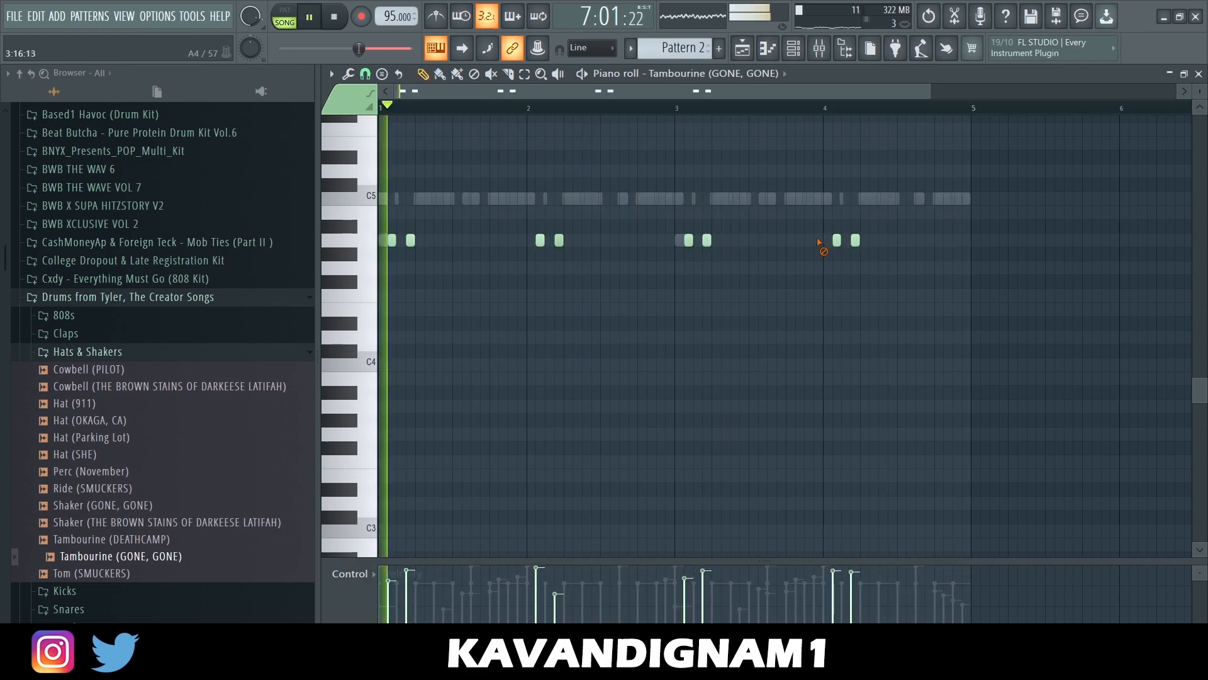
key(space)
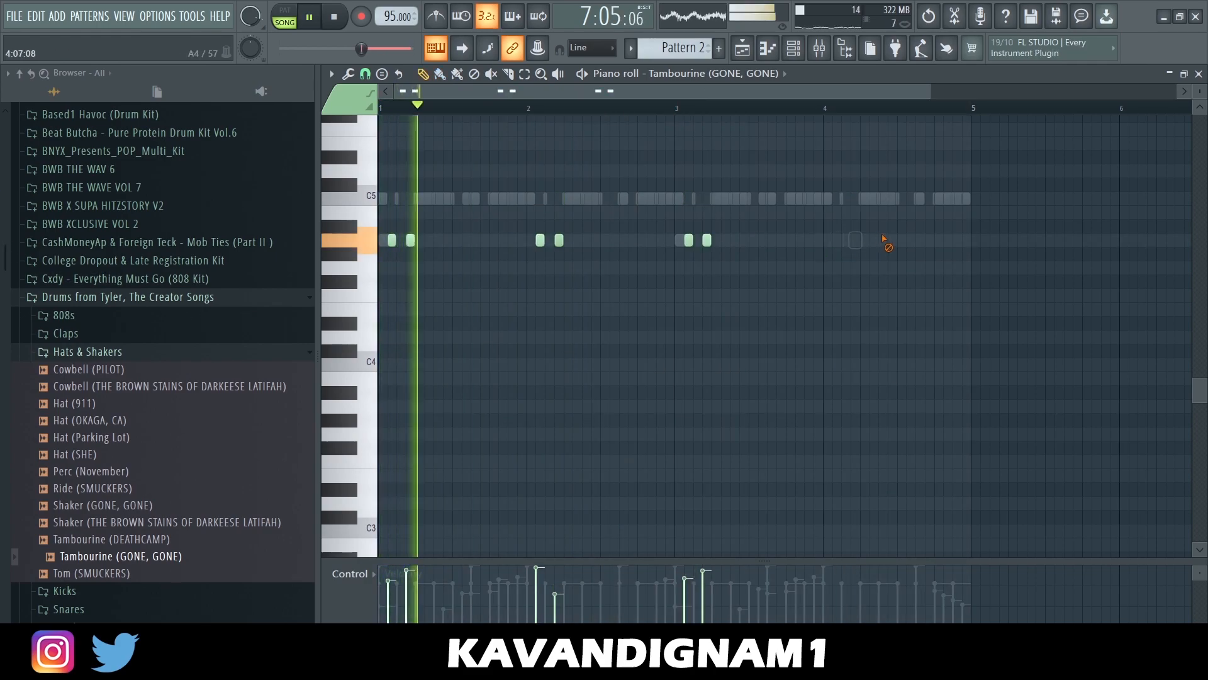
click(793, 50)
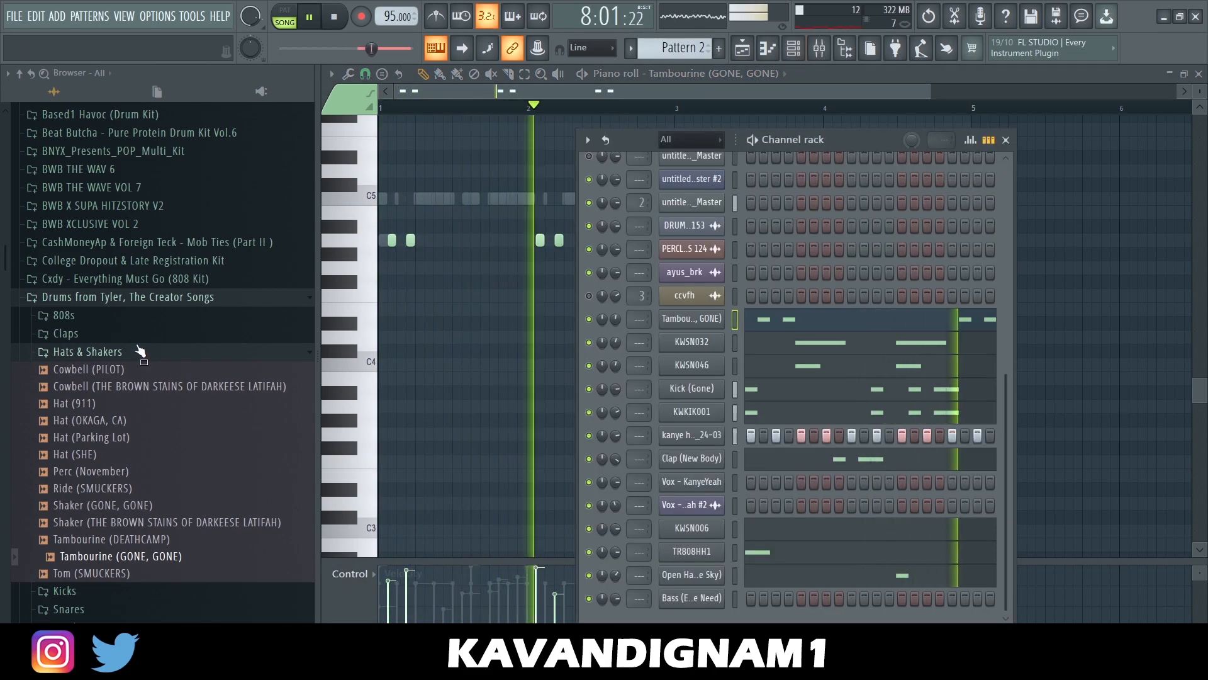
- Collapse the Drums from Tyler, The Creator Songs folder and lower the tambourine channel's volume
click(137, 352)
click(125, 296)
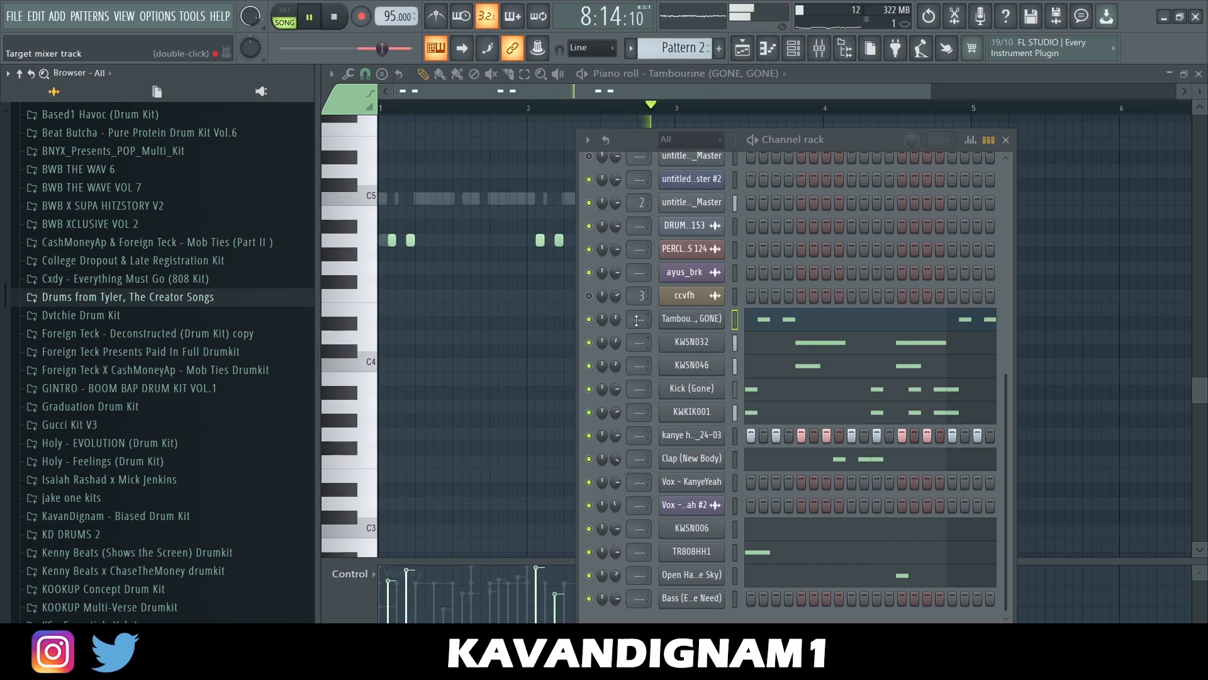
drag(615, 319, 615, 328)
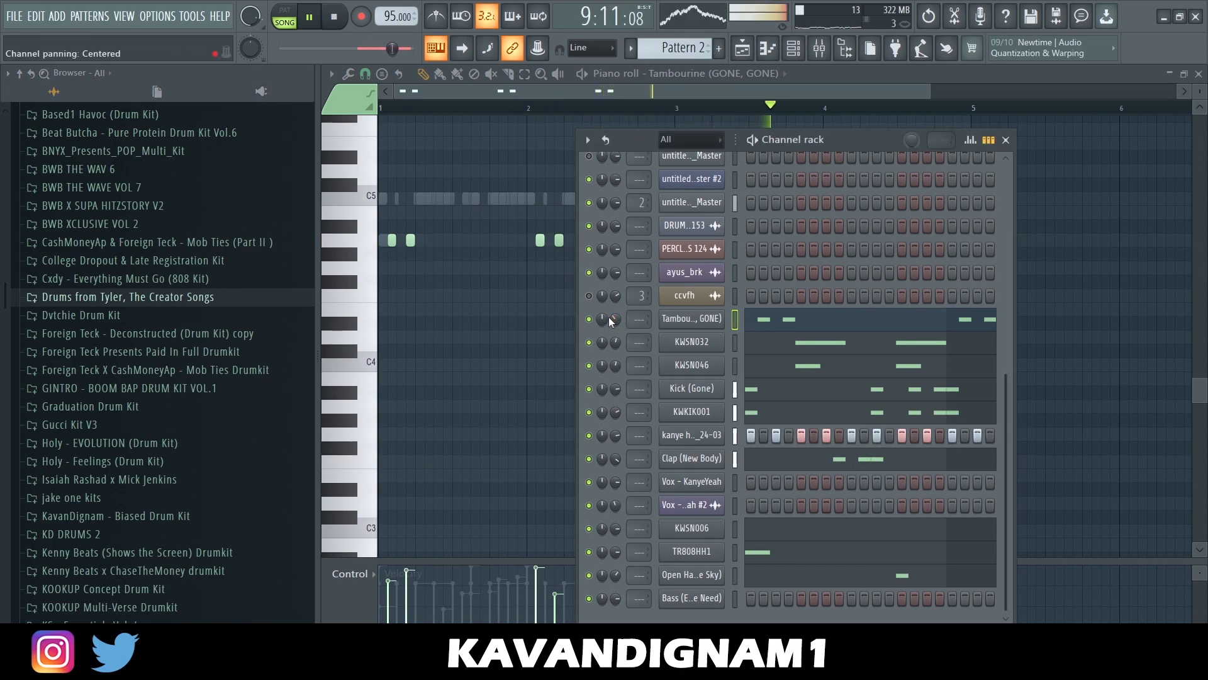
scroll(32, 331, up, 4)
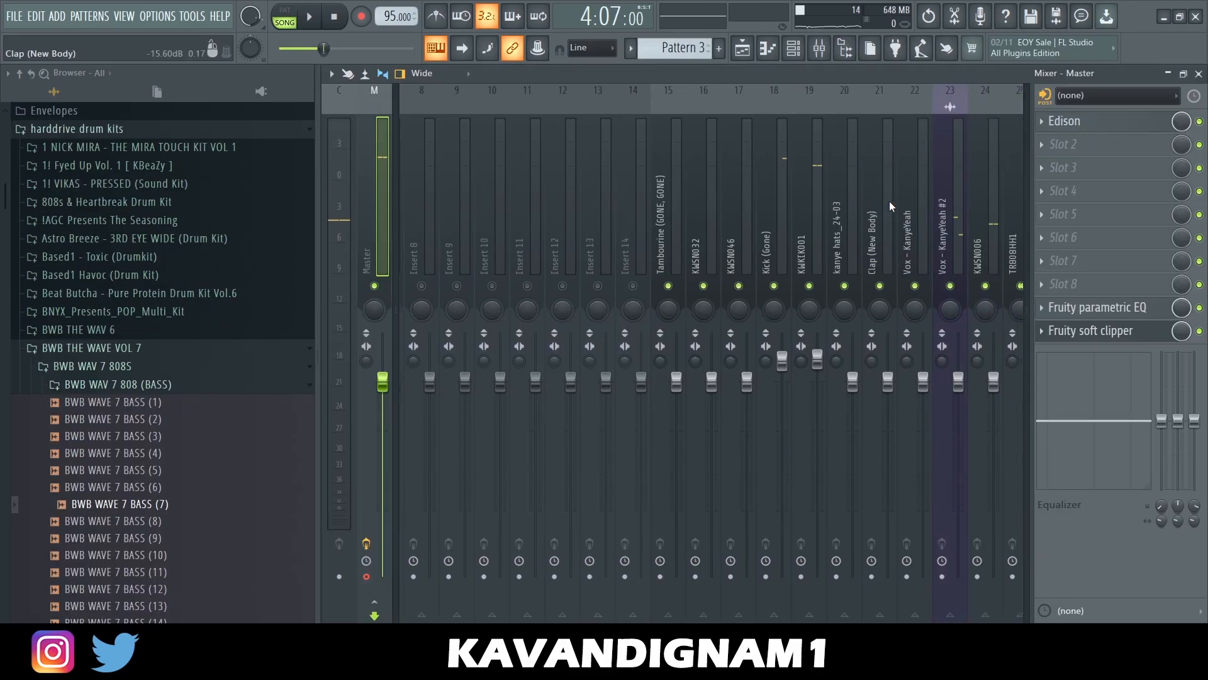
- Close the EQ window of mixer insert 28 and load another Fruity Parametric EQ 2 into its second effect slot
scroll(783, 210, right, 3)
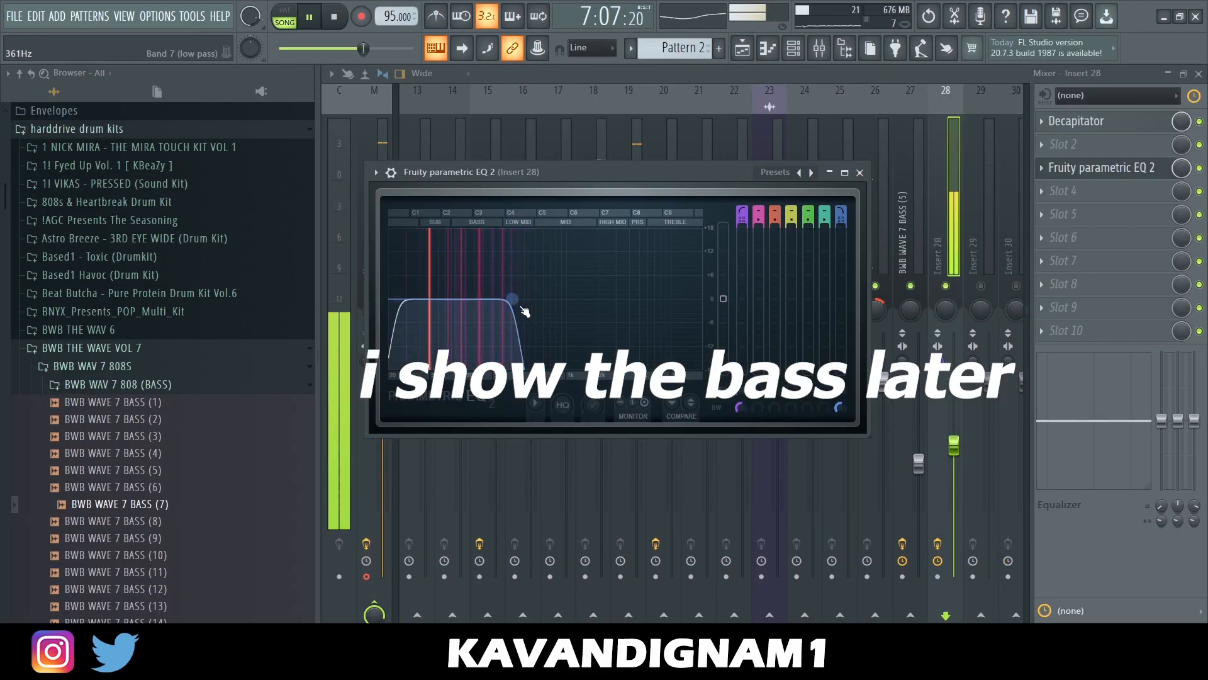
click(860, 172)
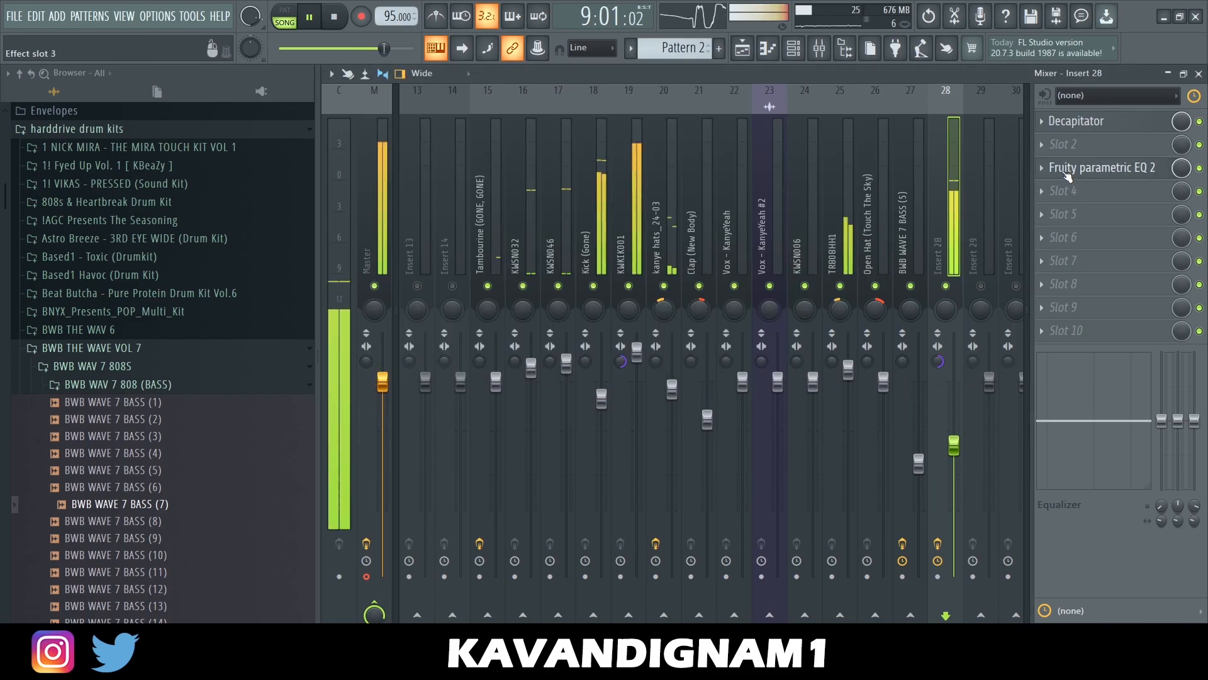
click(1068, 156)
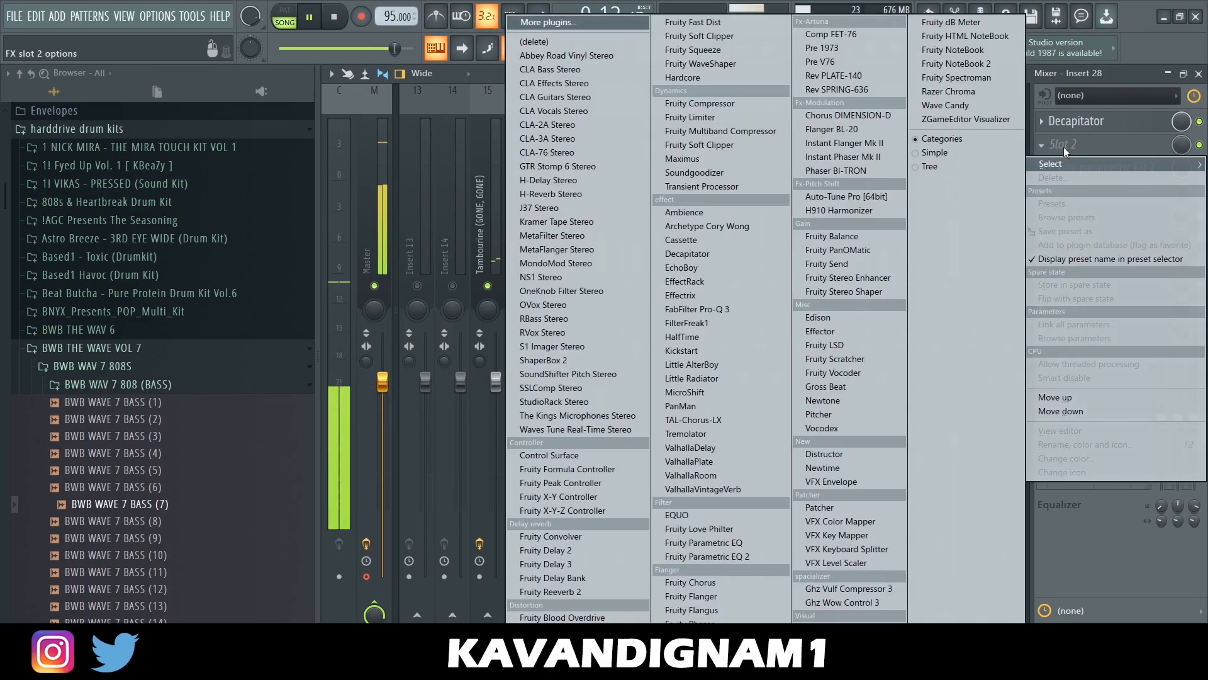
click(708, 556)
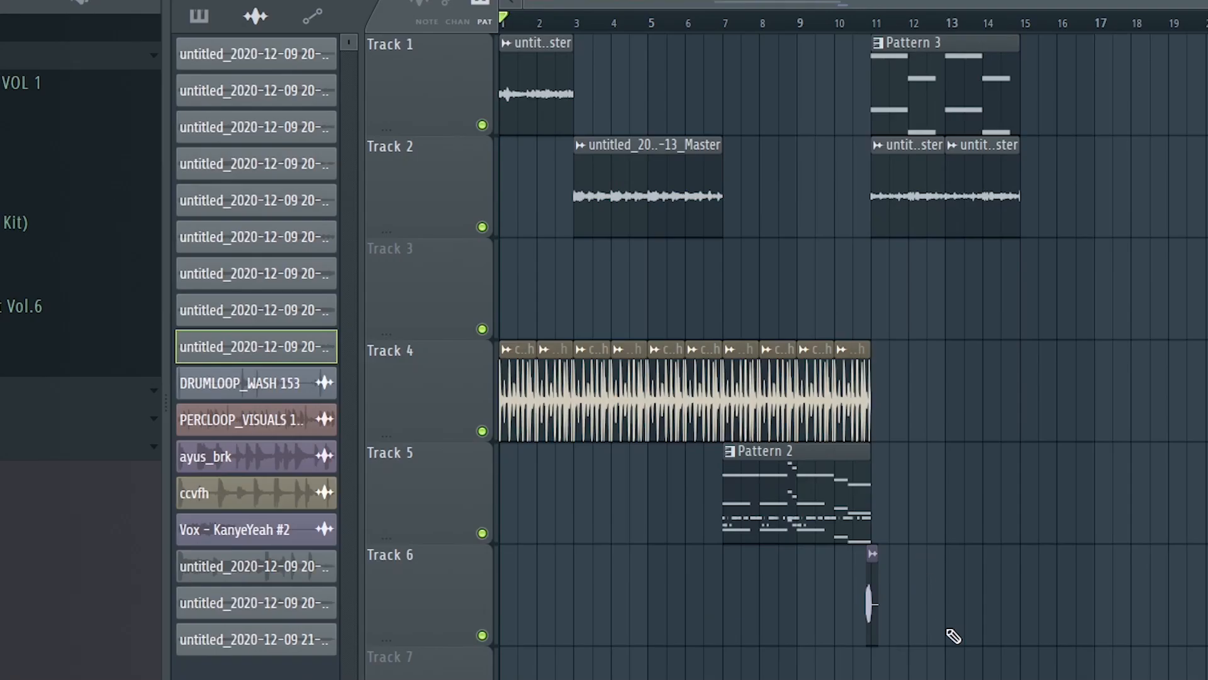
- Move the Pattern 2 clip on Track 5 four bars earlier in the playlist
drag(780, 479, 631, 479)
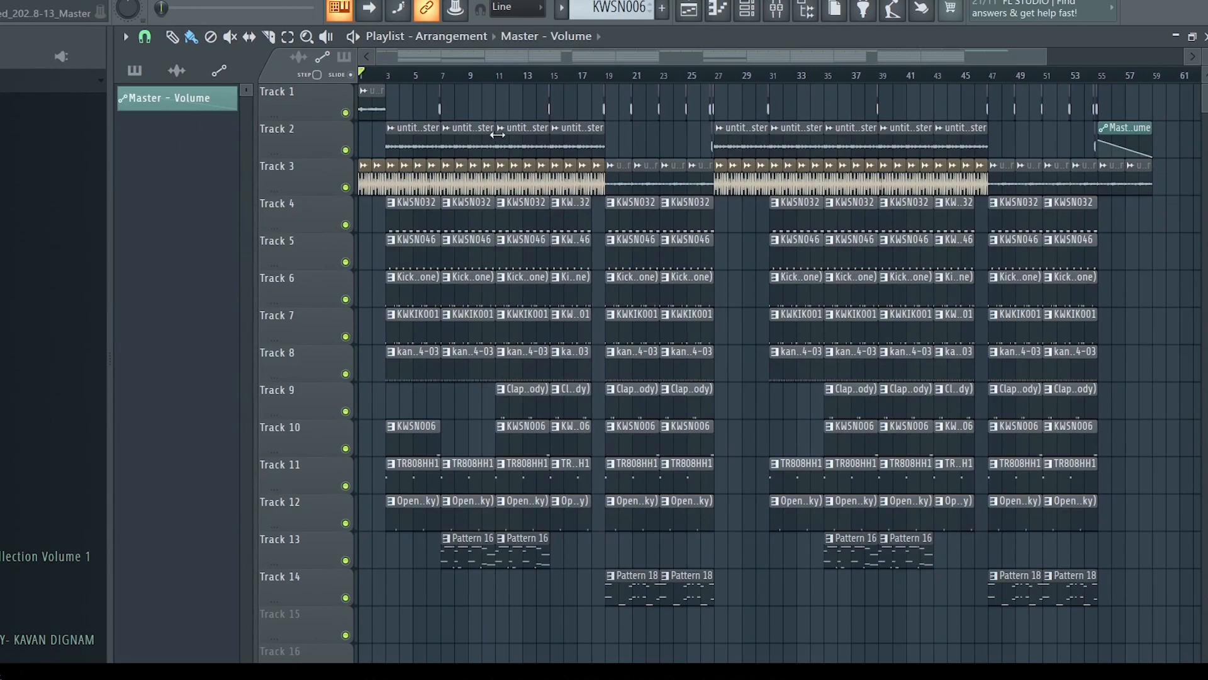
- Play the opening of the full arrangement and examine the melodic notes of its patterns in the piano roll
key(space)
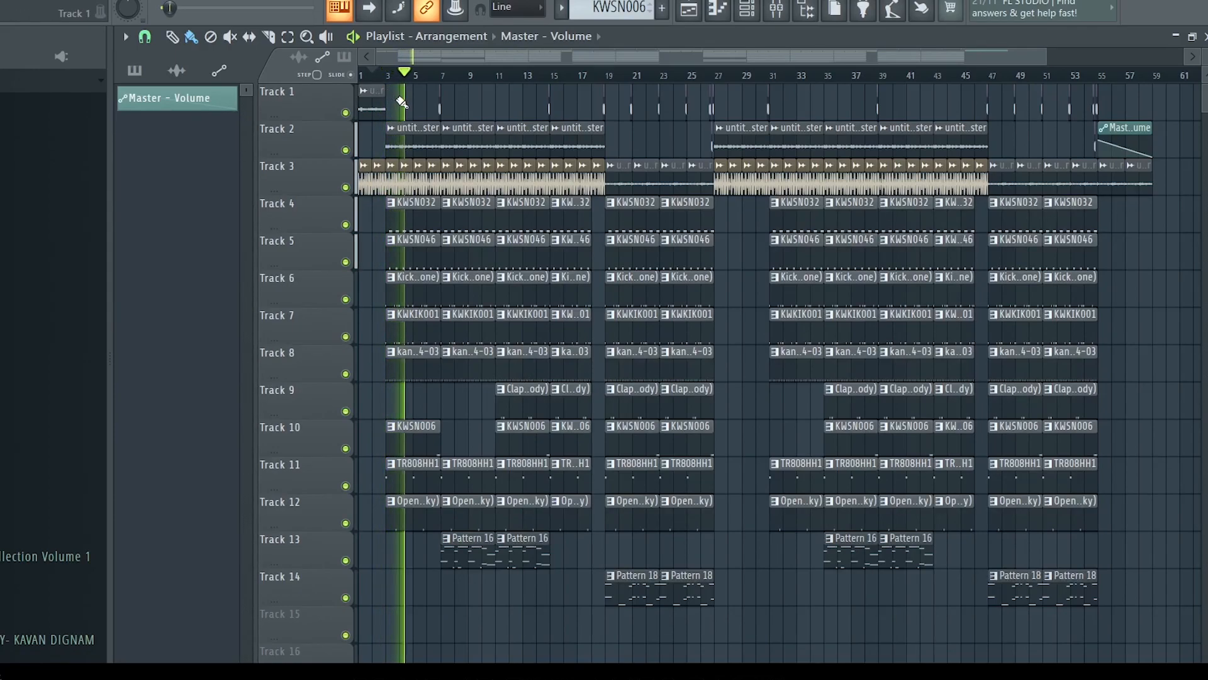
scroll(458, 80, up, 3)
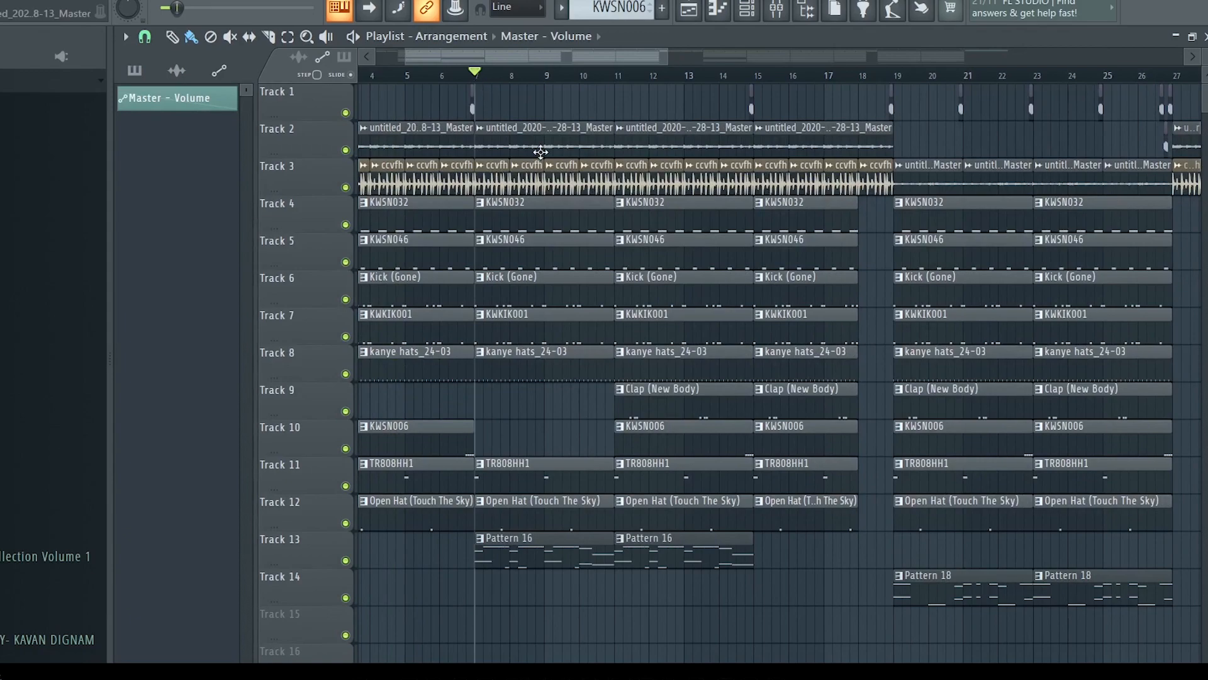
key(F6)
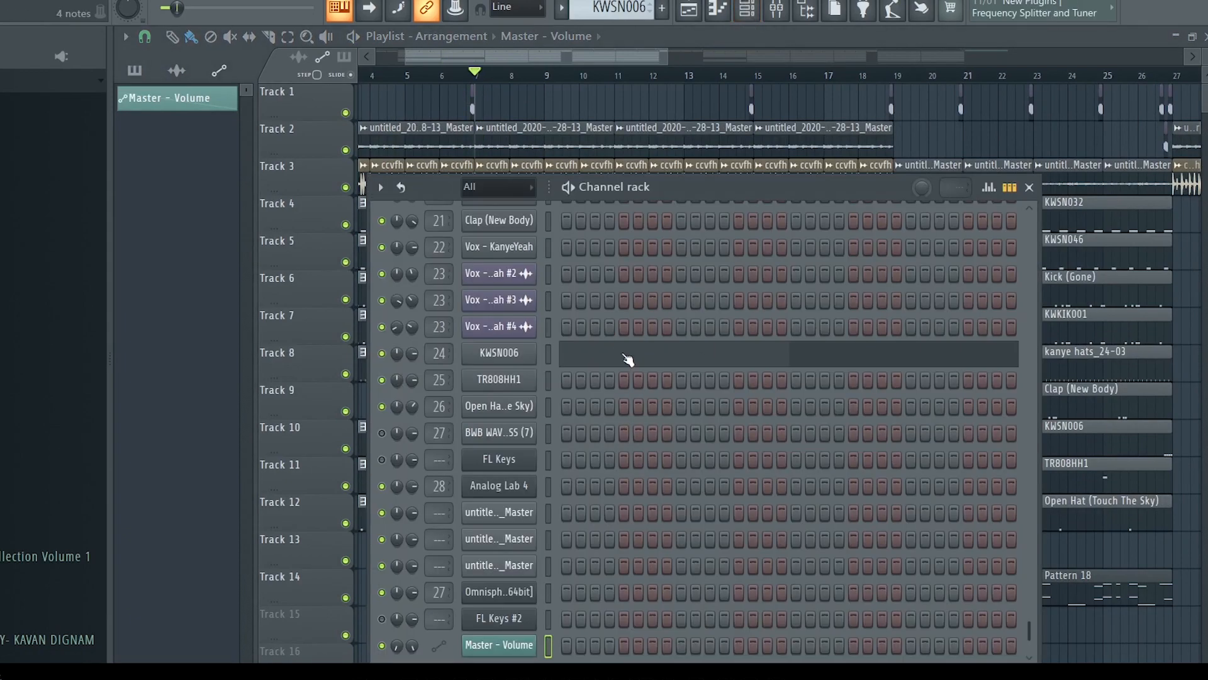
scroll(626, 494, down, 1)
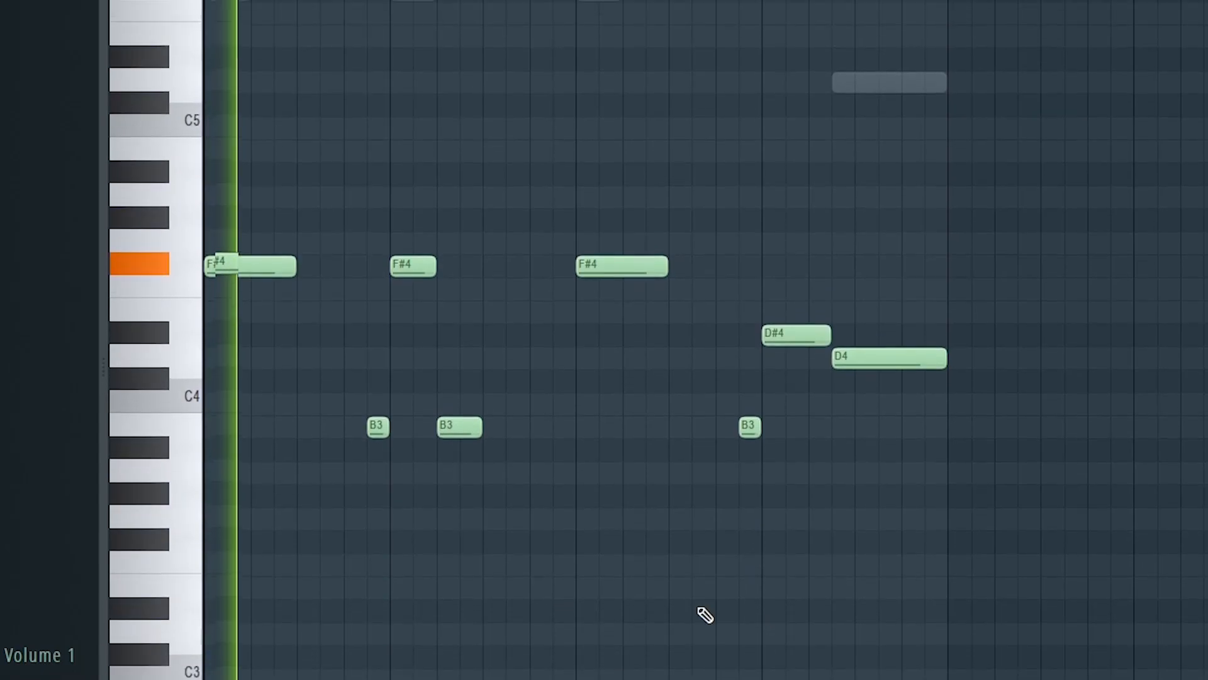
scroll(503, 613, down, 2)
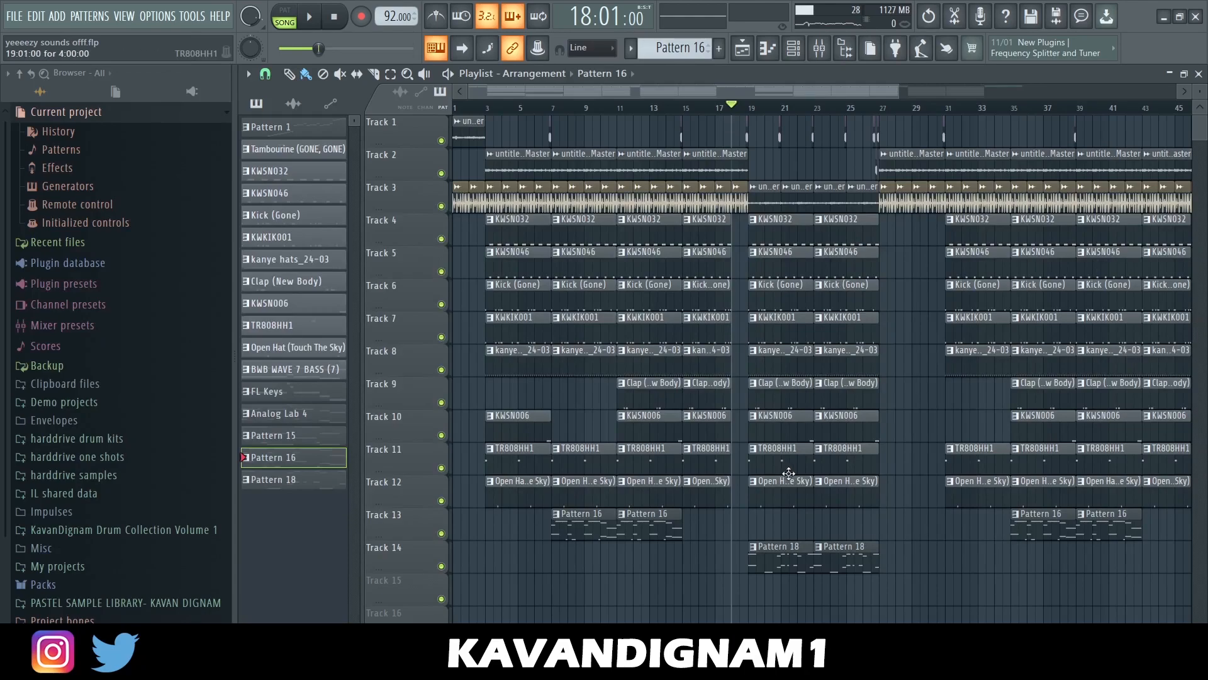
- Play the arrangement from bar 18 and examine the instrument channels of Pattern 16 in the channel rack
key(space)
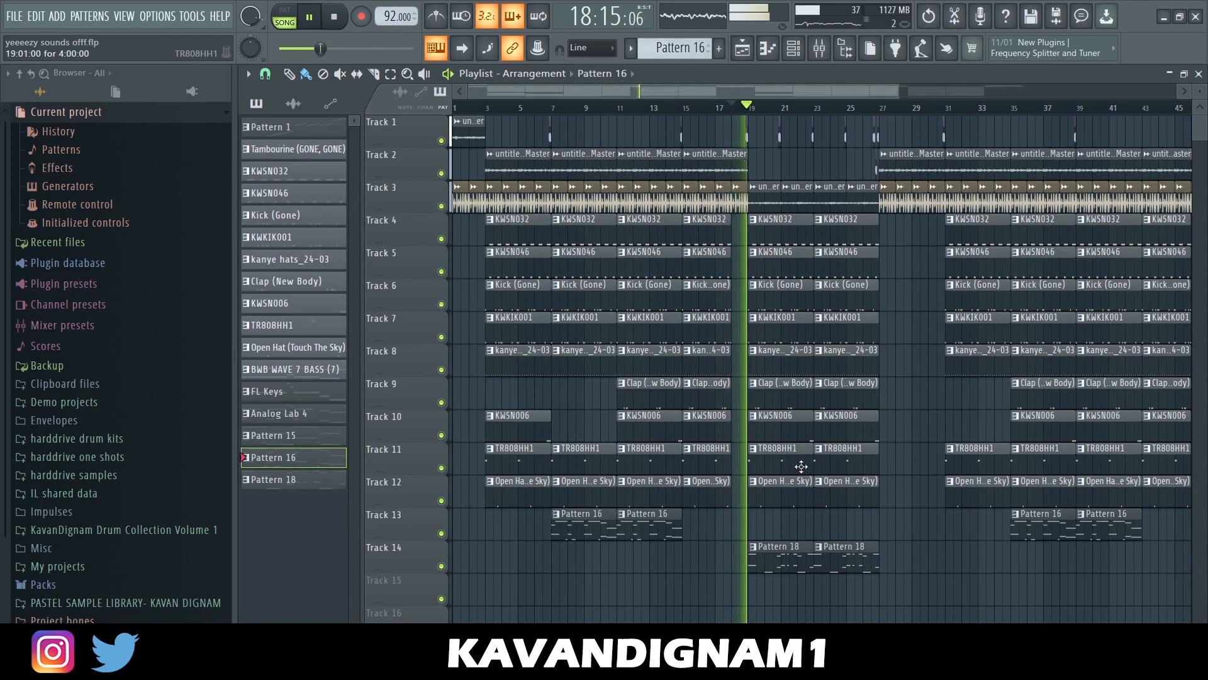
key(F6)
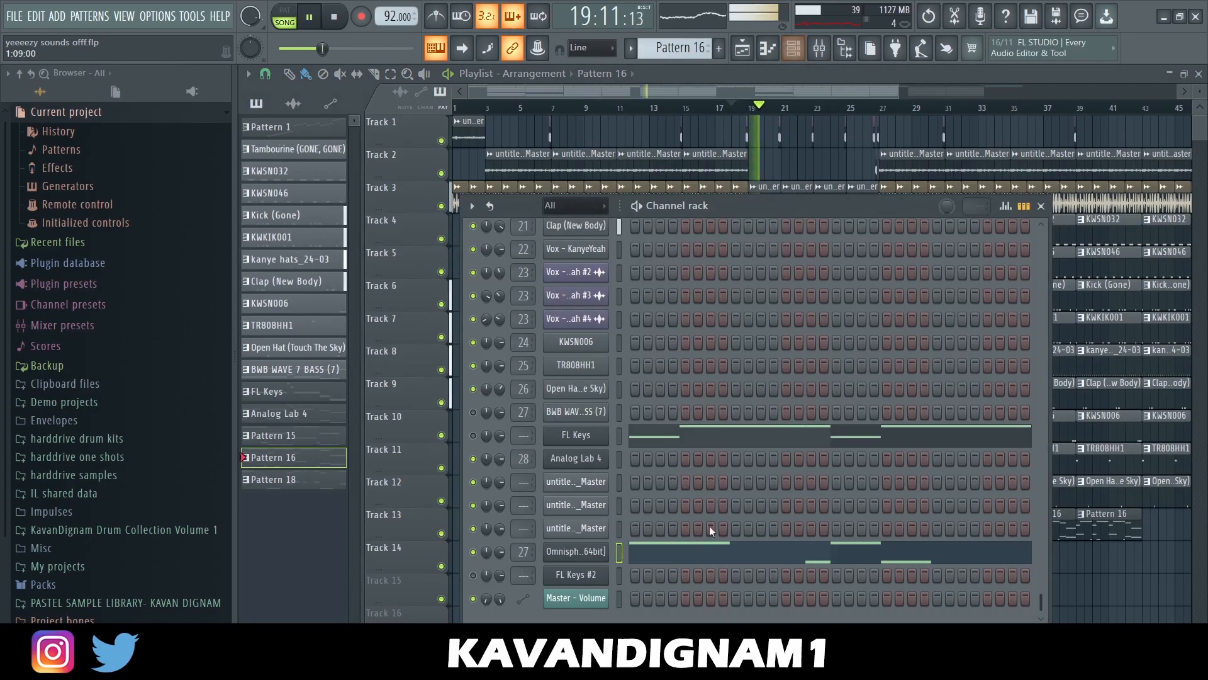
click(671, 446)
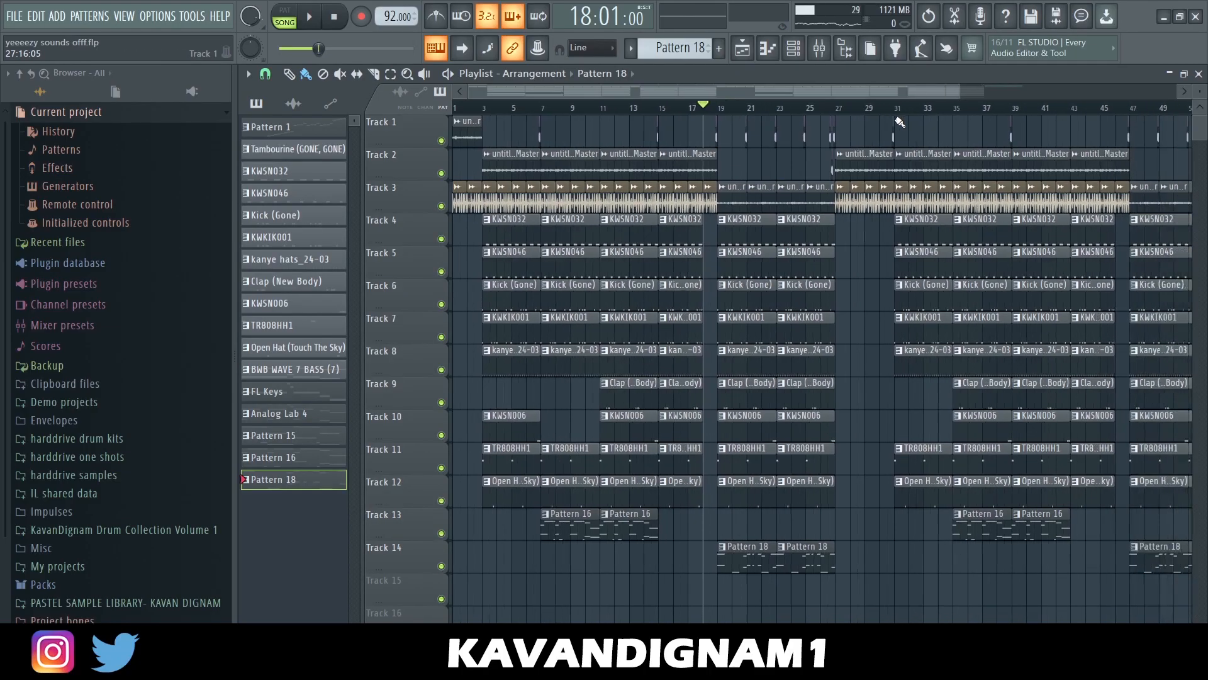
- Play the transition from bar 26 into bar 27, stop playback, and review the overall arrangement
scroll(849, 119, up, 3)
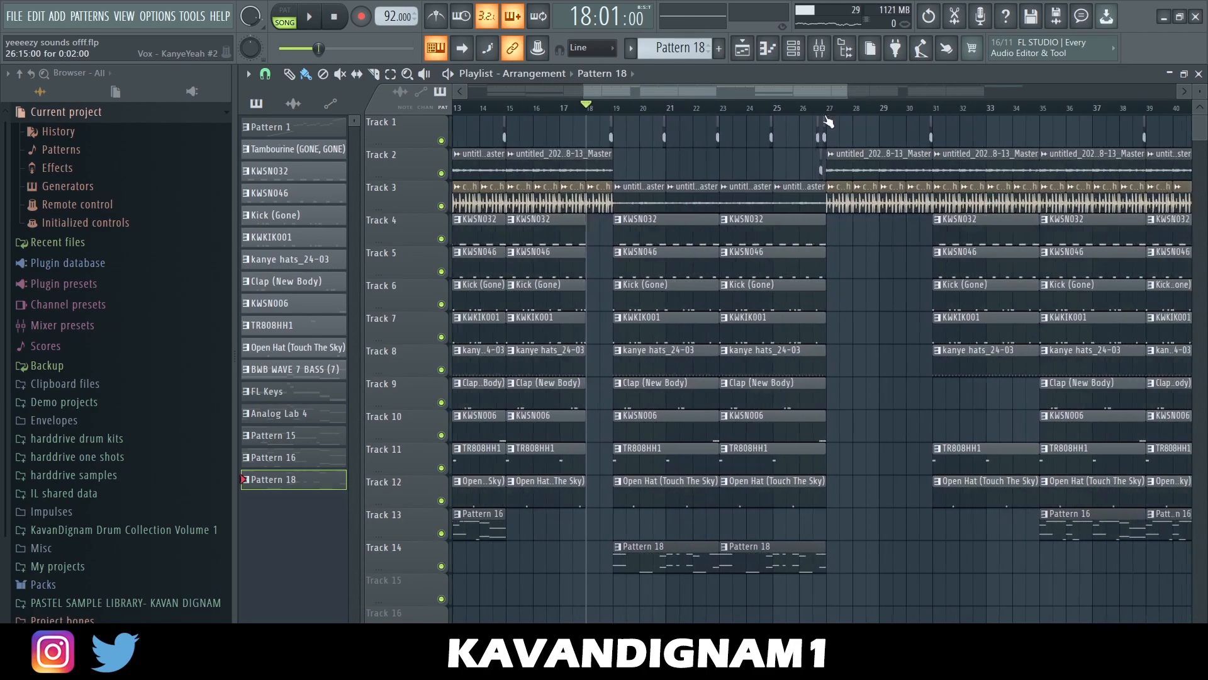
scroll(807, 114, up, 2)
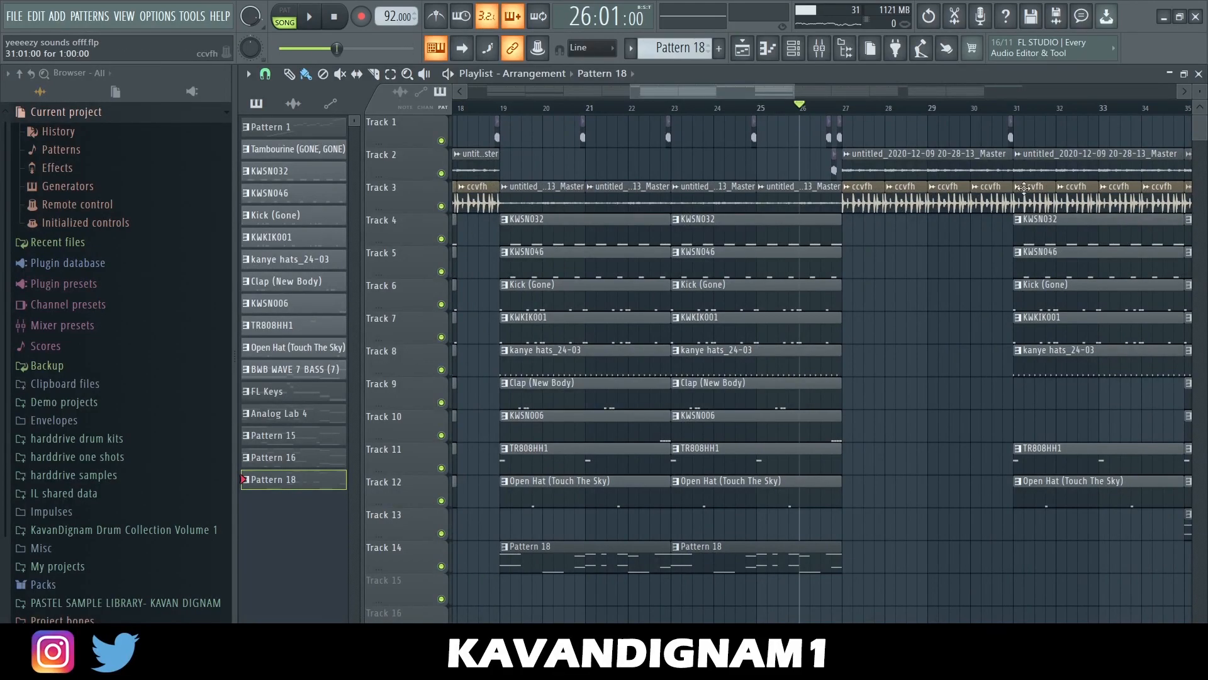
key(space)
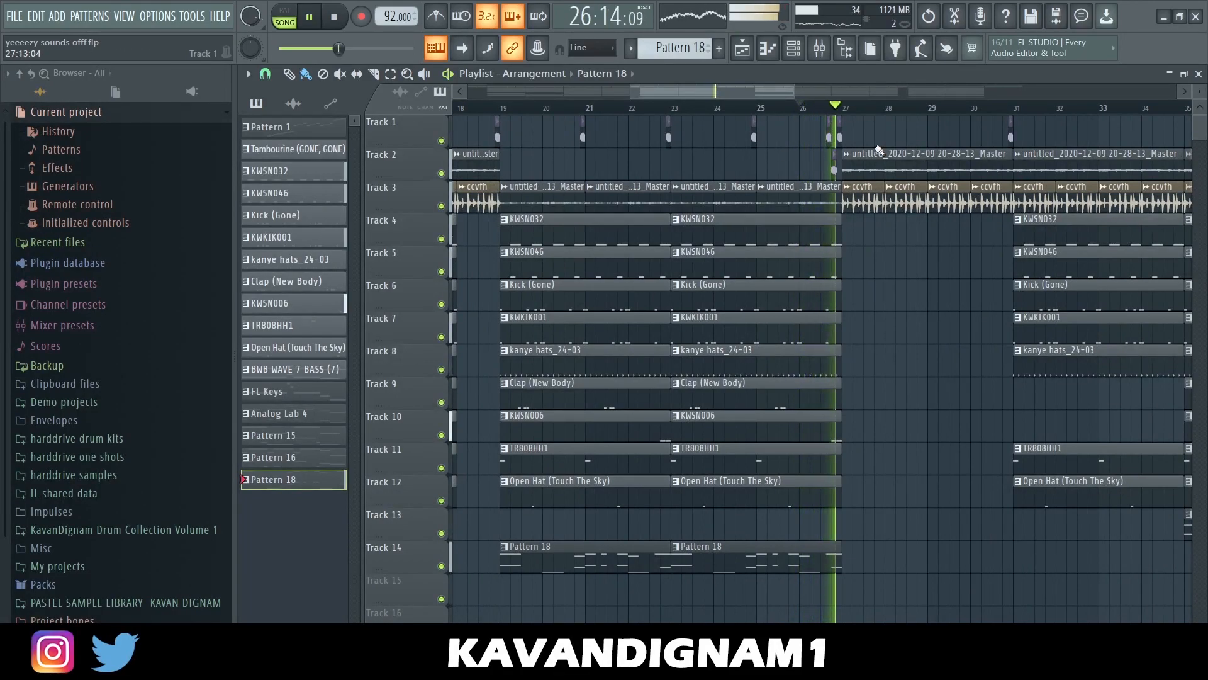
scroll(1028, 116, down, 3)
key(space)
scroll(1029, 115, down, 4)
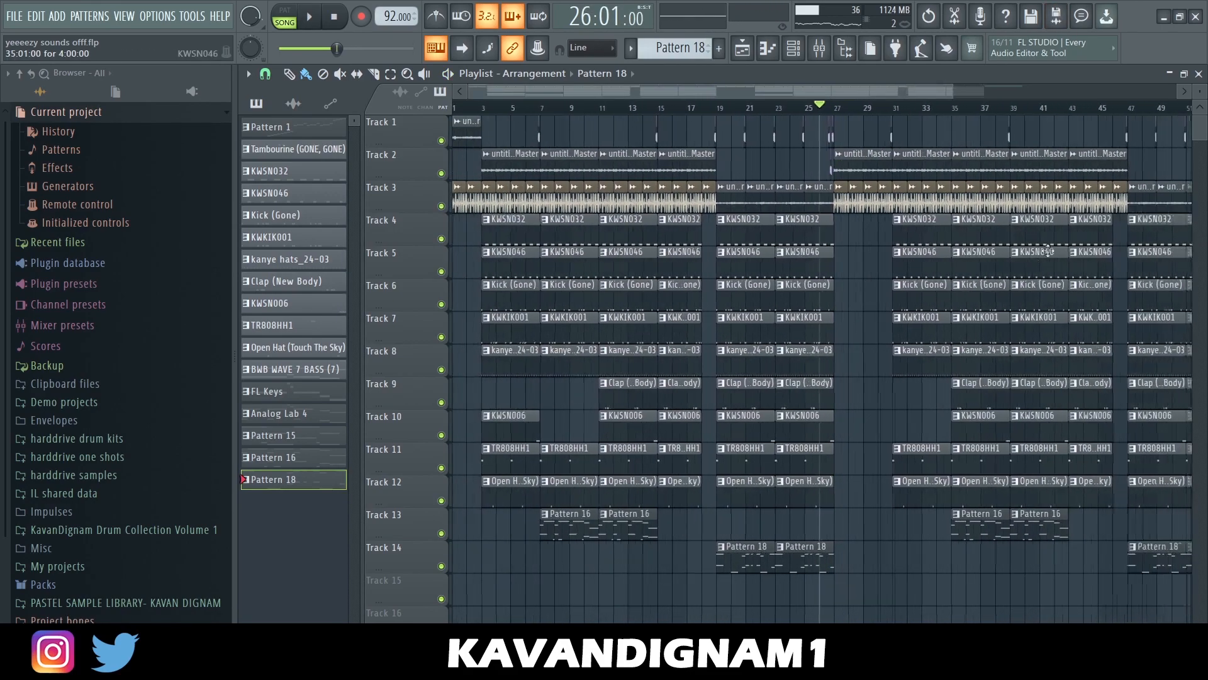